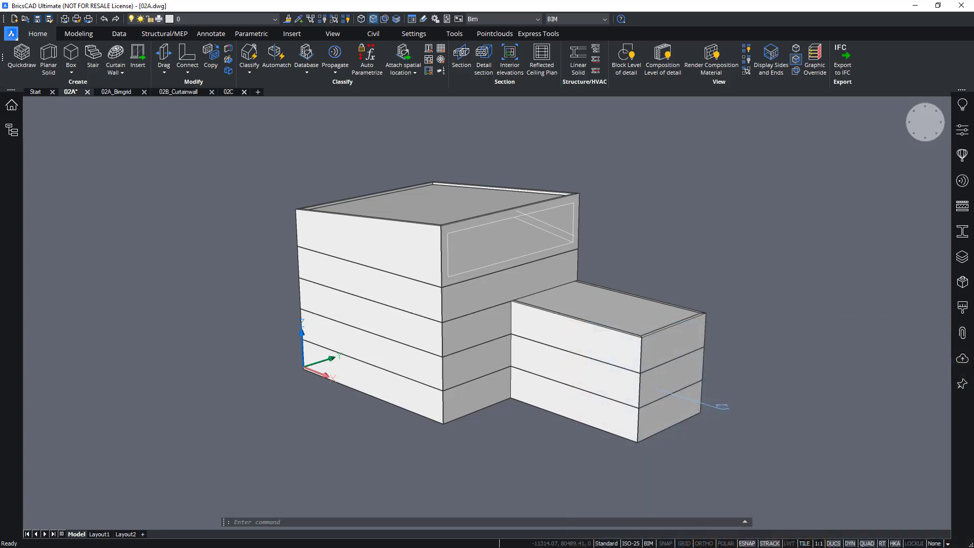
# - Try creating a window with three vertical panels from the closed rectangular polyline on the top storey's wall
pyautogui.scroll(3, 467, 170)
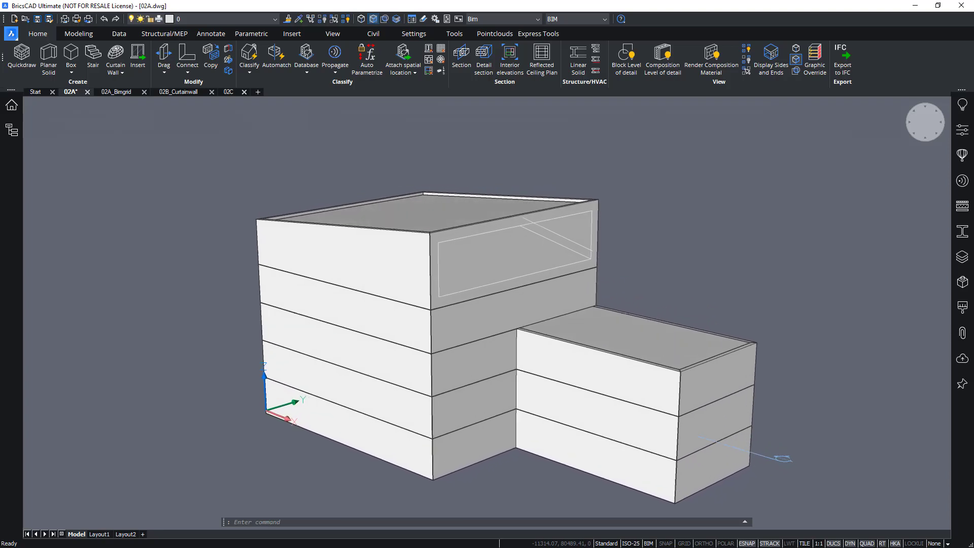
pyautogui.scroll(5, 781, 233)
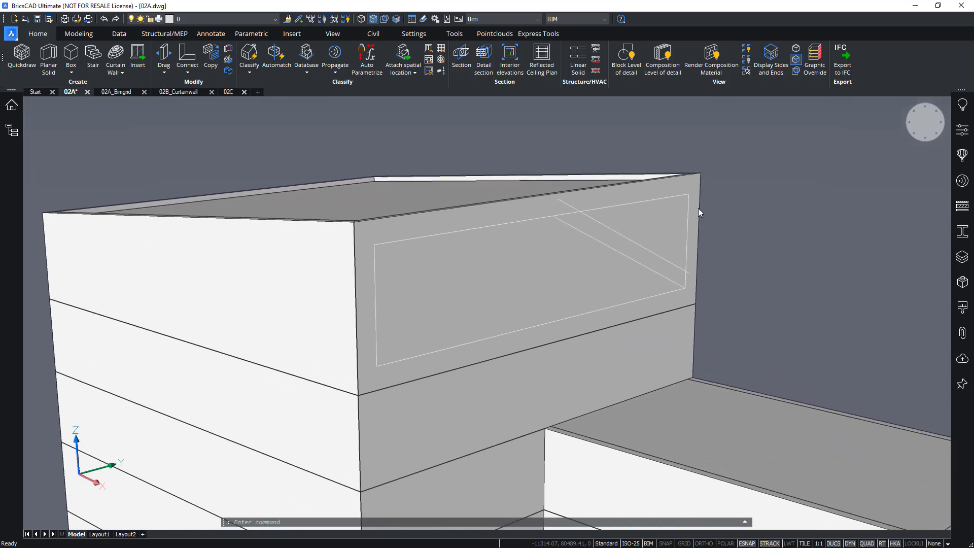
pyautogui.moveTo(693, 194)
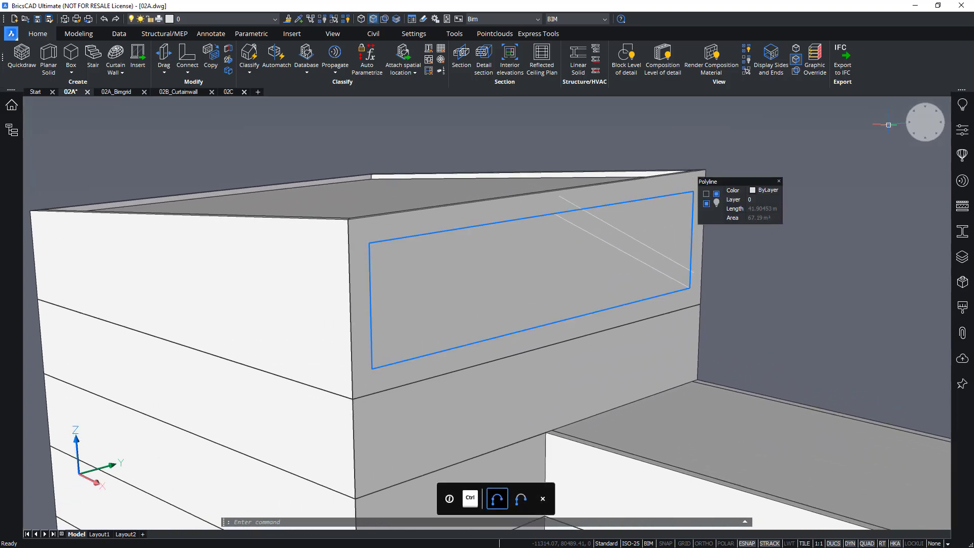
pyautogui.scroll(1, 798, 178)
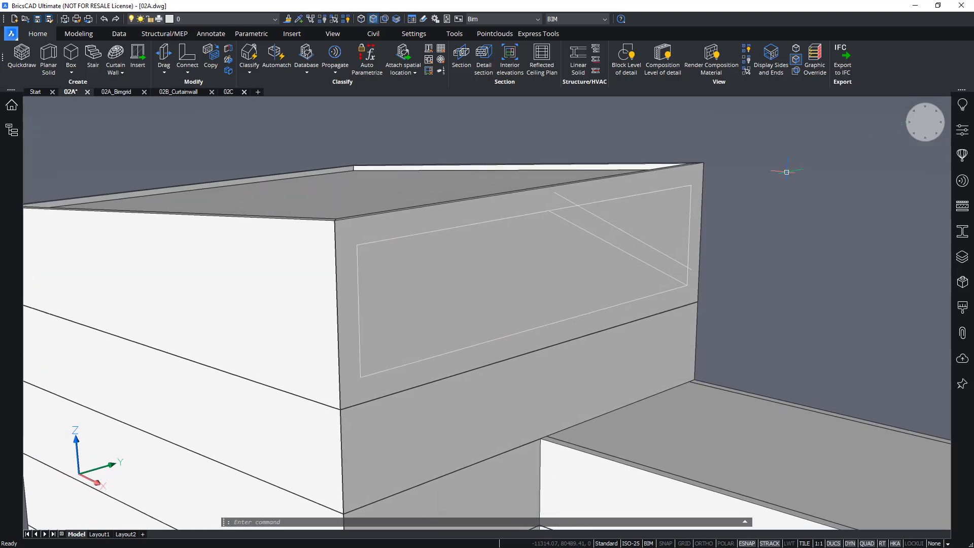
pyautogui.scroll(1, 786, 176)
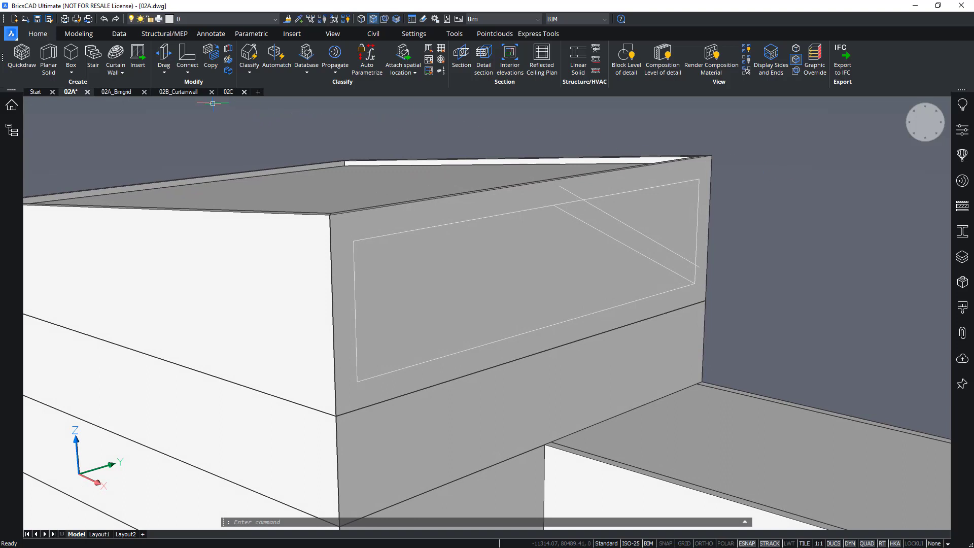
pyautogui.click(89, 38)
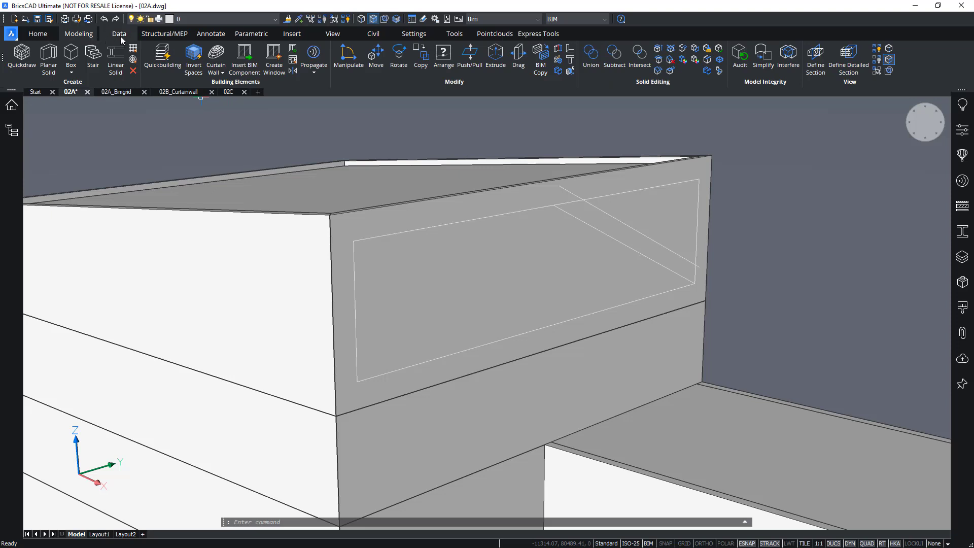
pyautogui.click(124, 36)
pyautogui.click(83, 34)
pyautogui.click(274, 66)
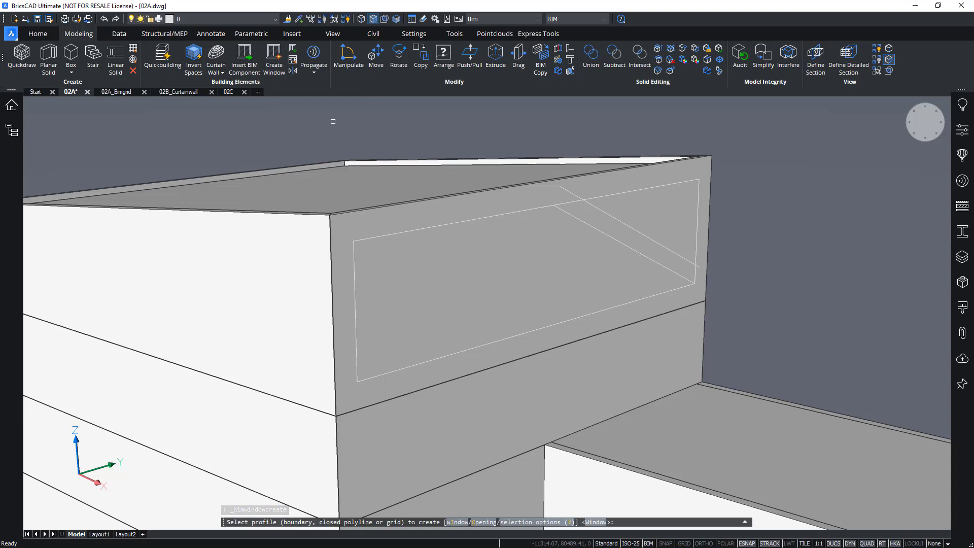
pyautogui.keyDown('shift'); pyautogui.moveTo(333, 122); pyautogui.dragTo(355, 116, button='middle'); pyautogui.keyUp('shift')
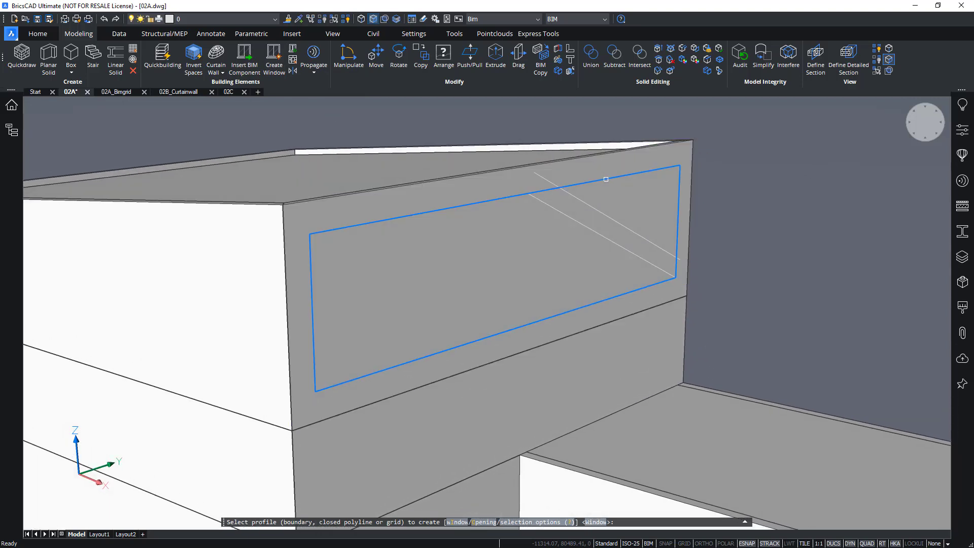
pyautogui.click(606, 179)
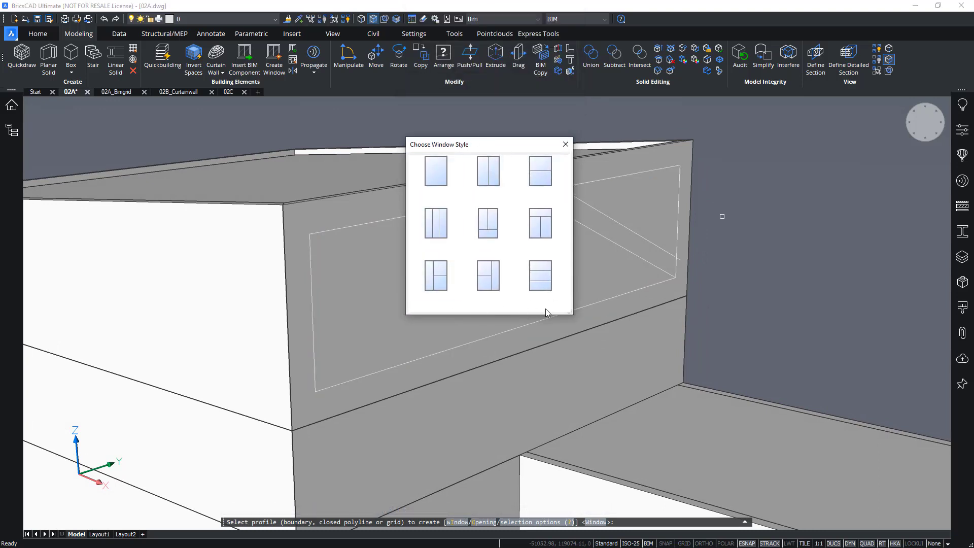
pyautogui.click(436, 224)
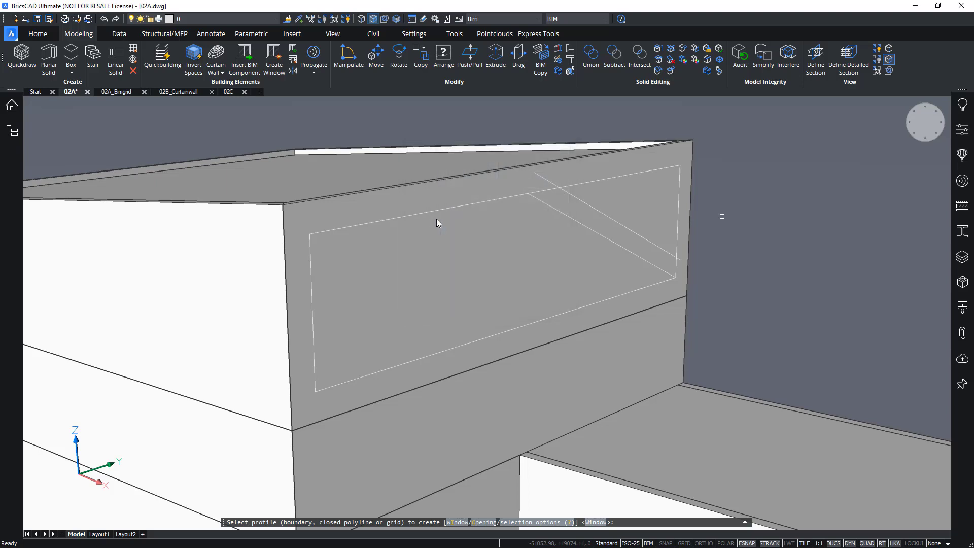
pyautogui.keyDown('shift'); pyautogui.moveTo(767, 233); pyautogui.dragTo(269, 204, button='middle'); pyautogui.keyUp('shift')
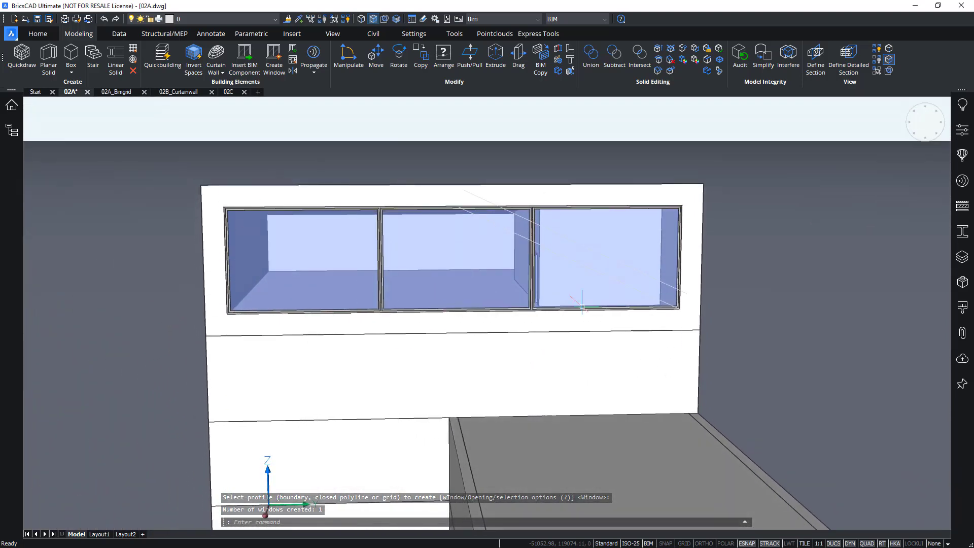
# - Set the three-panel window's FirstMullionOffset to 0.25 and SecondMullionOffset to 0.75
pyautogui.keyDown('shift'); pyautogui.moveTo(315, 238); pyautogui.dragTo(680, 211, button='middle'); pyautogui.keyUp('shift')
pyautogui.click(677, 205)
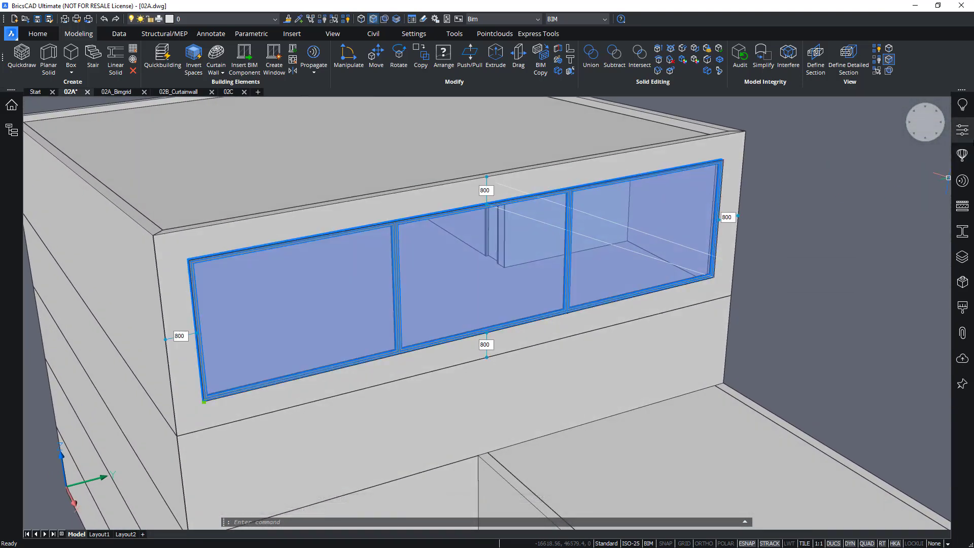
pyautogui.click(962, 129)
pyautogui.moveTo(945, 172); pyautogui.dragTo(945, 358)
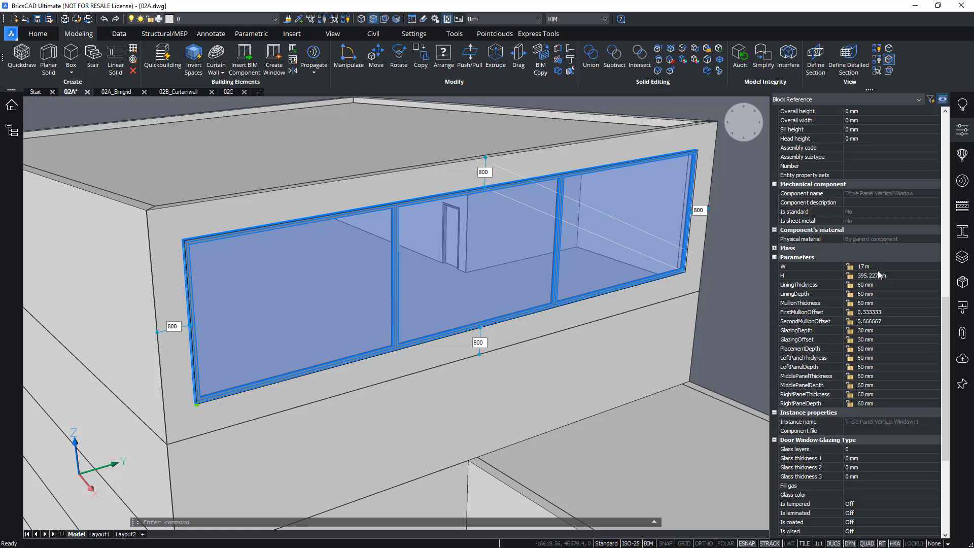
pyautogui.click(886, 313)
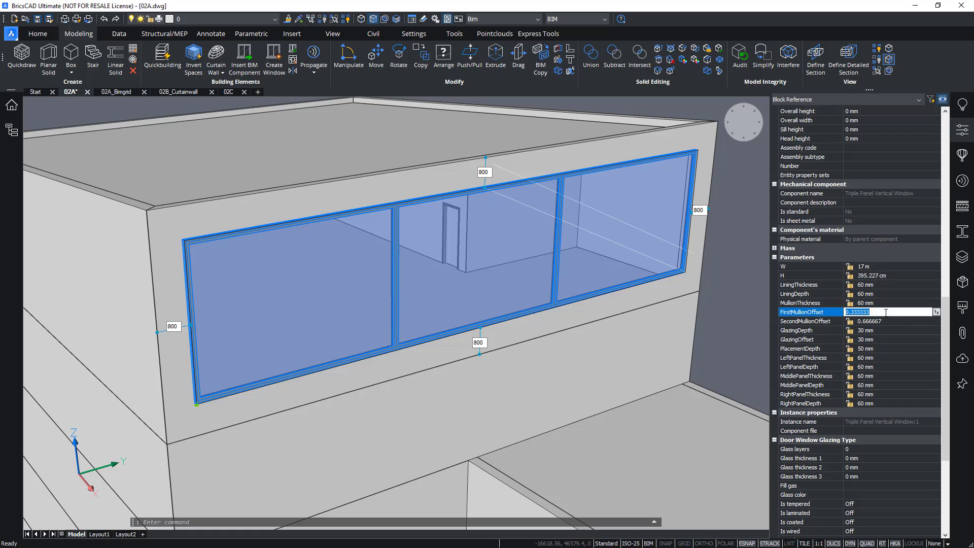
pyautogui.write('0.25')
pyautogui.press('Tab')
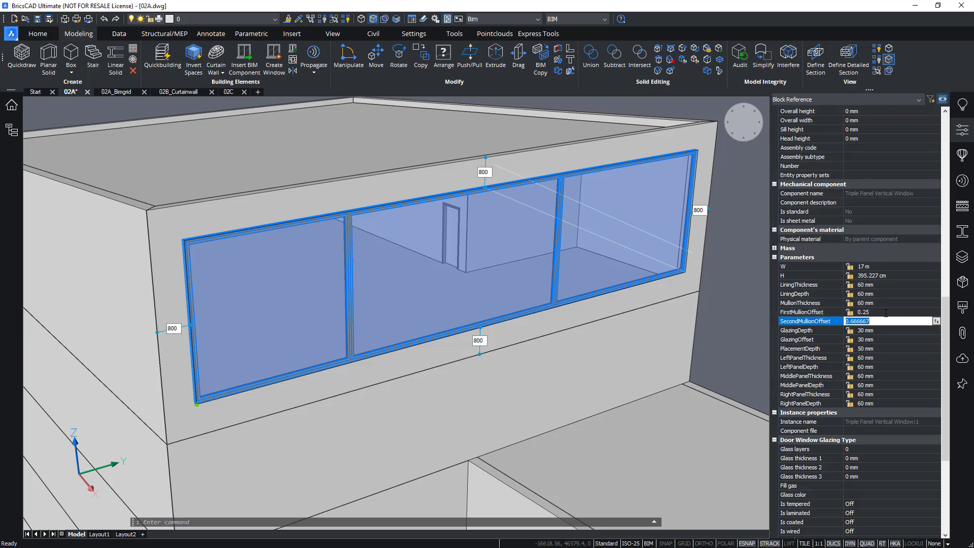
pyautogui.write('0.75')
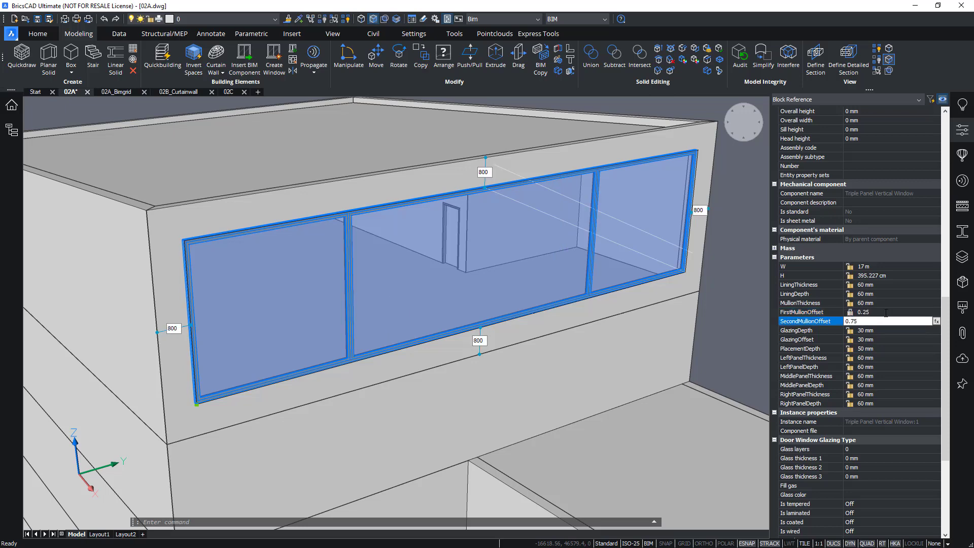
pyautogui.press('Return')
pyautogui.scroll(-4, 730, 305)
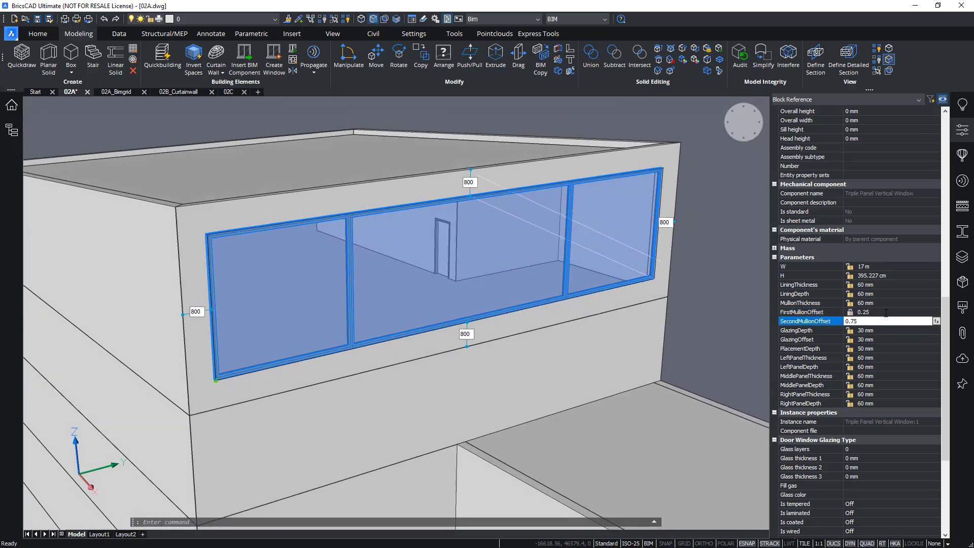
pyautogui.press('Escape')
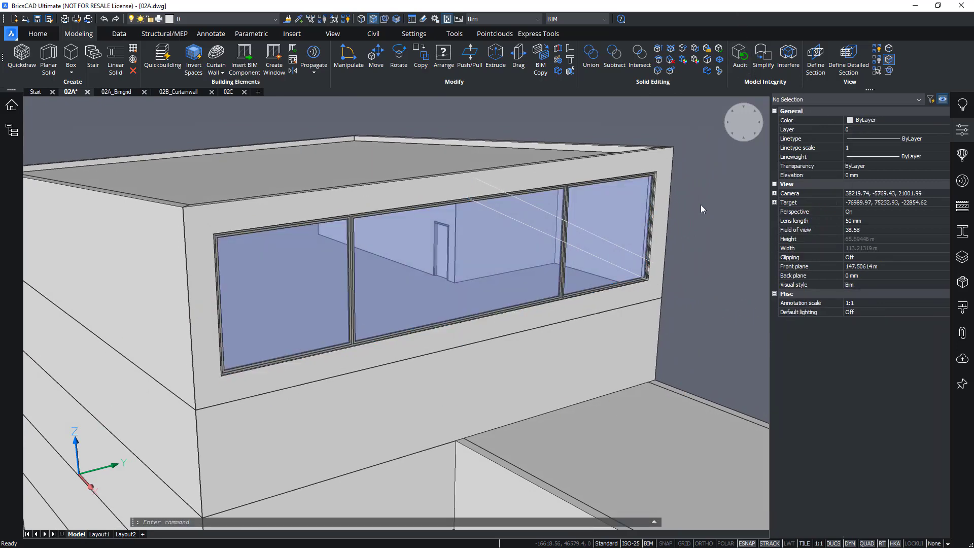
pyautogui.scroll(-5, 700, 231)
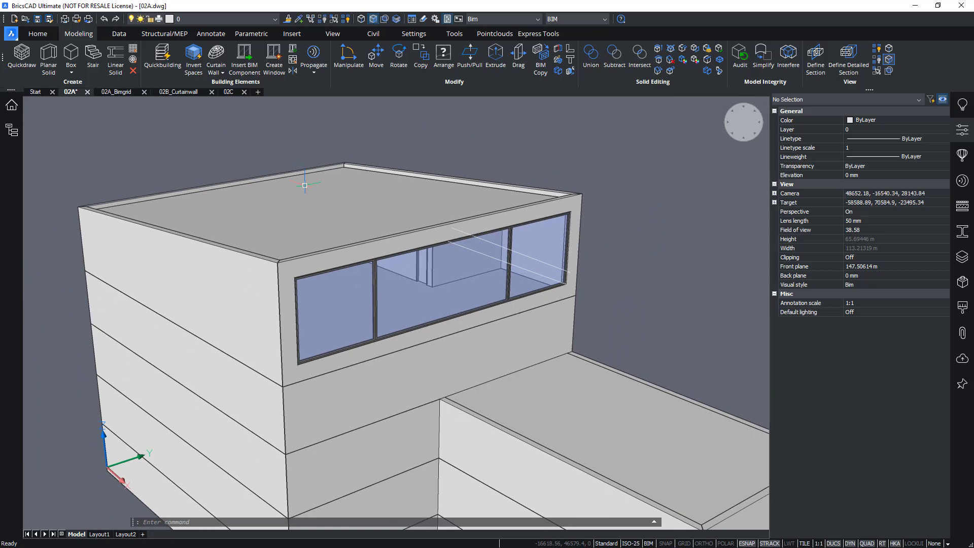
# - Undo the mullion offset changes and the creation of the three-panel window
pyautogui.click(104, 19)
pyautogui.click(104, 19)
pyautogui.click(104, 19)
pyautogui.click(103, 19)
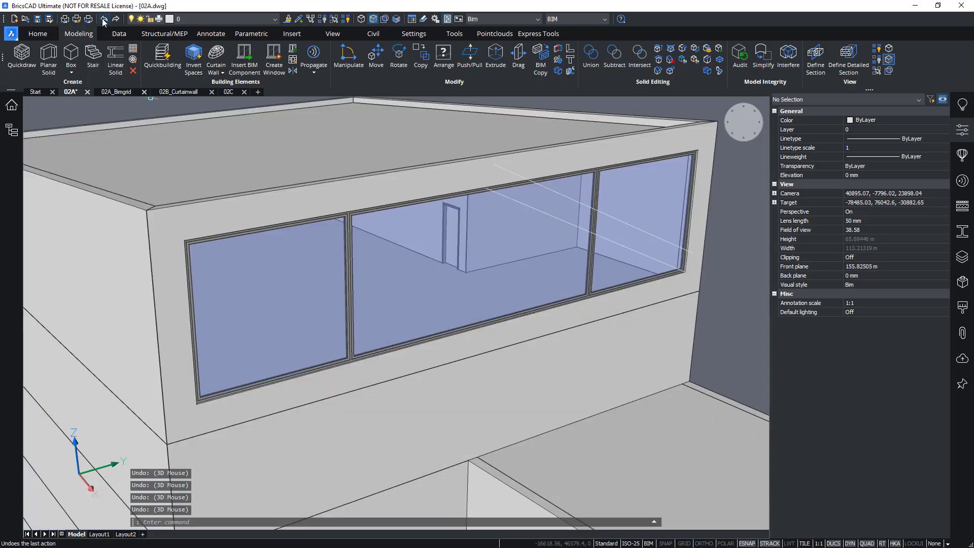
pyautogui.click(103, 19)
pyautogui.click(103, 19)
pyautogui.click(103, 19)
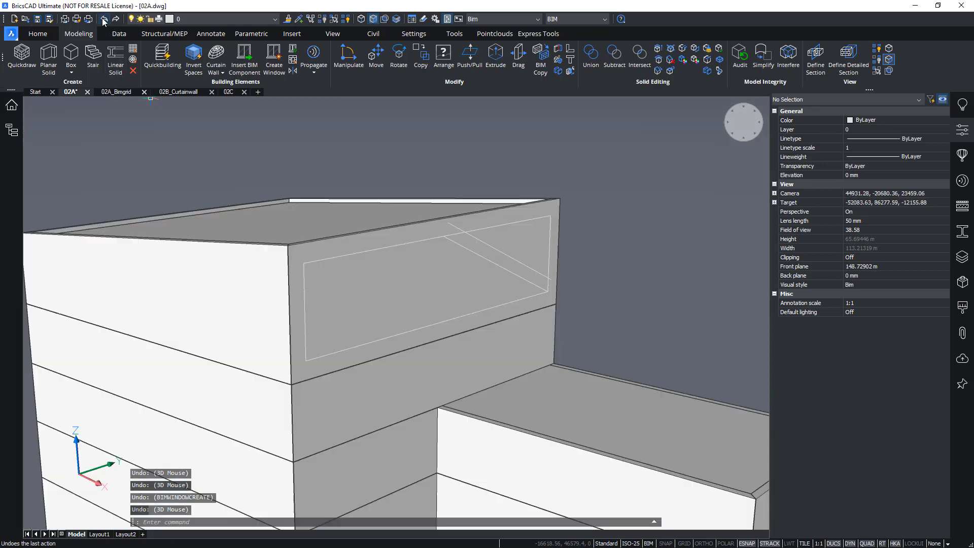
# - Enable boundary detection in the selection modes so that closed areas on the wall can be picked
pyautogui.keyDown('shift'); pyautogui.moveTo(627, 165); pyautogui.dragTo(587, 158, button='middle'); pyautogui.keyUp('shift')
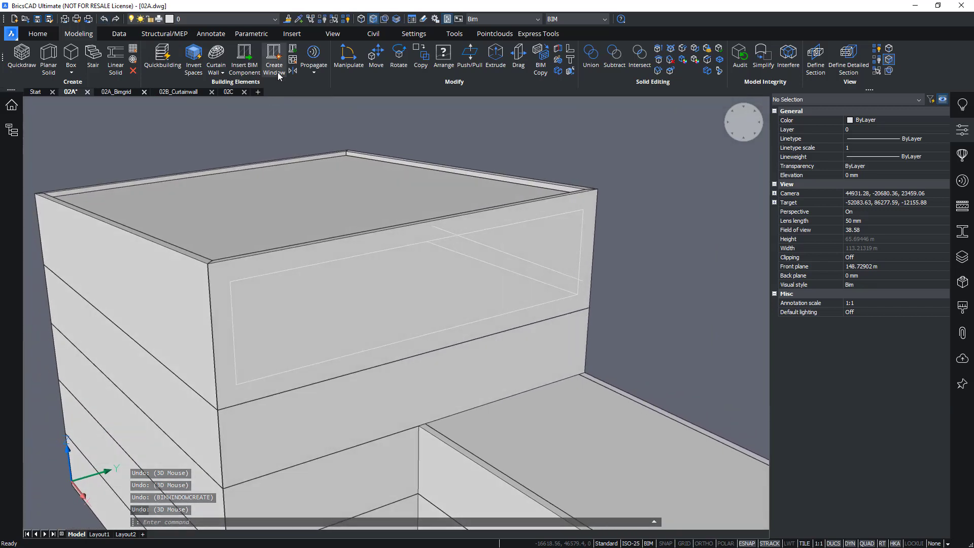
pyautogui.scroll(2, 666, 290)
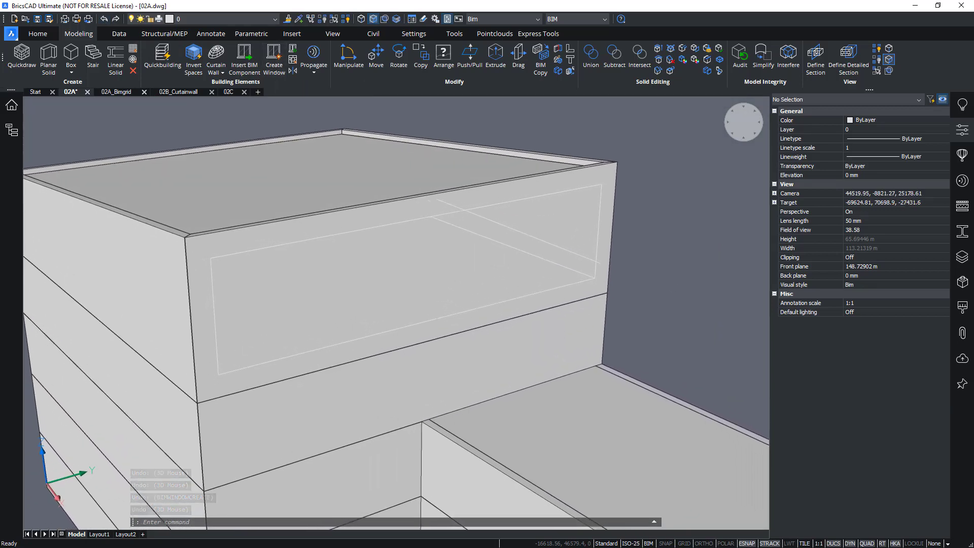
pyautogui.click(385, 22)
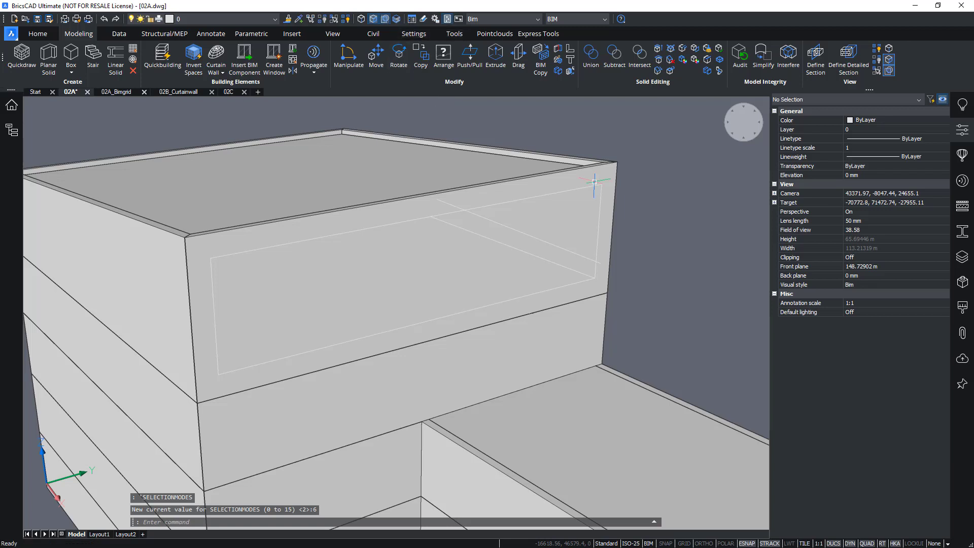
pyautogui.keyDown('shift'); pyautogui.moveTo(696, 253); pyautogui.dragTo(699, 256, button='middle'); pyautogui.keyUp('shift')
pyautogui.scroll(1, 698, 279)
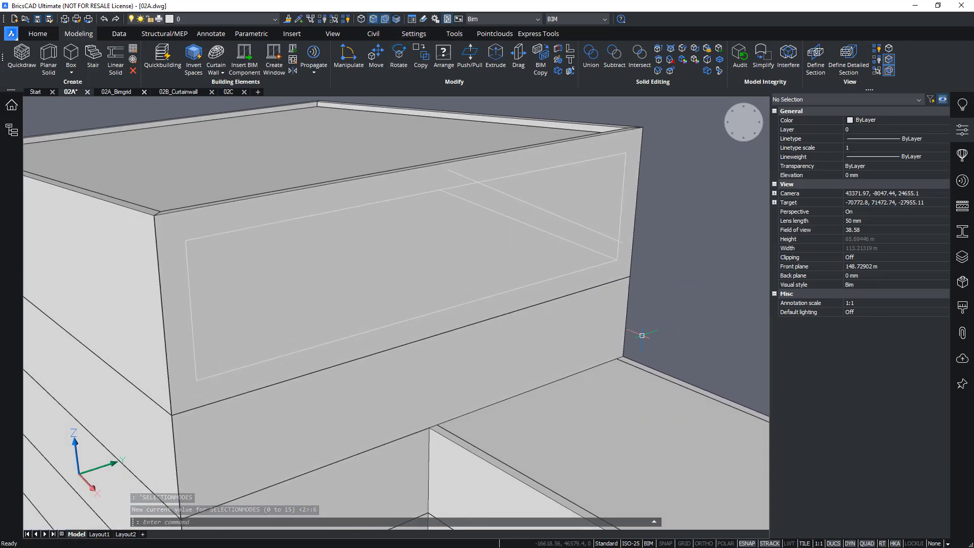
# - Create single-panel windows from the two boundaries on either side of the diagonal band on the top storey's wall
pyautogui.moveTo(431, 244)
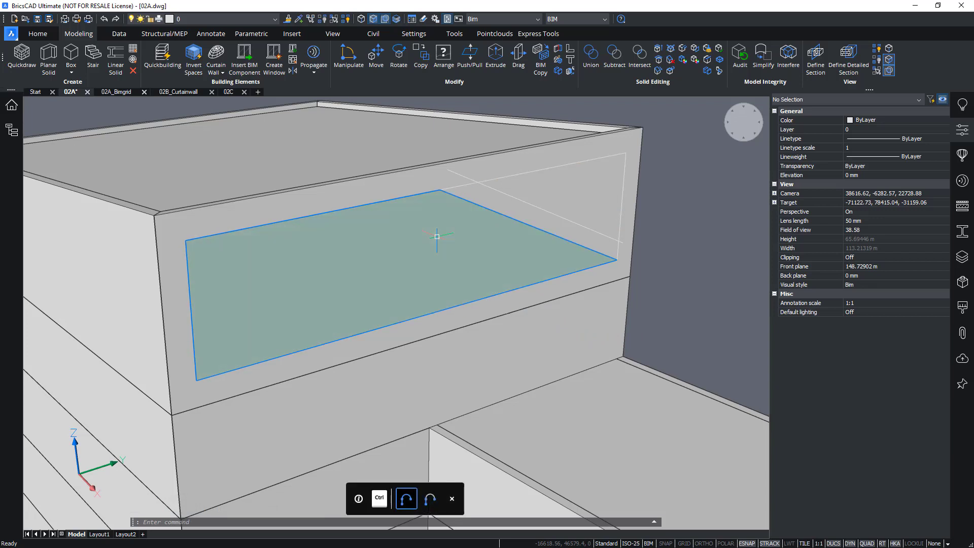
pyautogui.moveTo(438, 237); pyautogui.dragTo(687, 221, button='middle')
pyautogui.moveTo(544, 177)
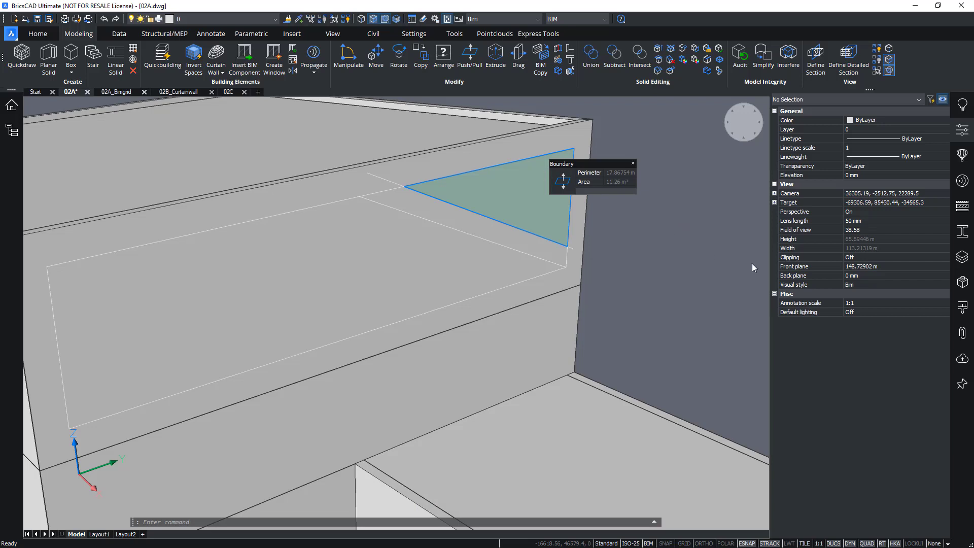
pyautogui.scroll(-1, 765, 266)
pyautogui.click(563, 190)
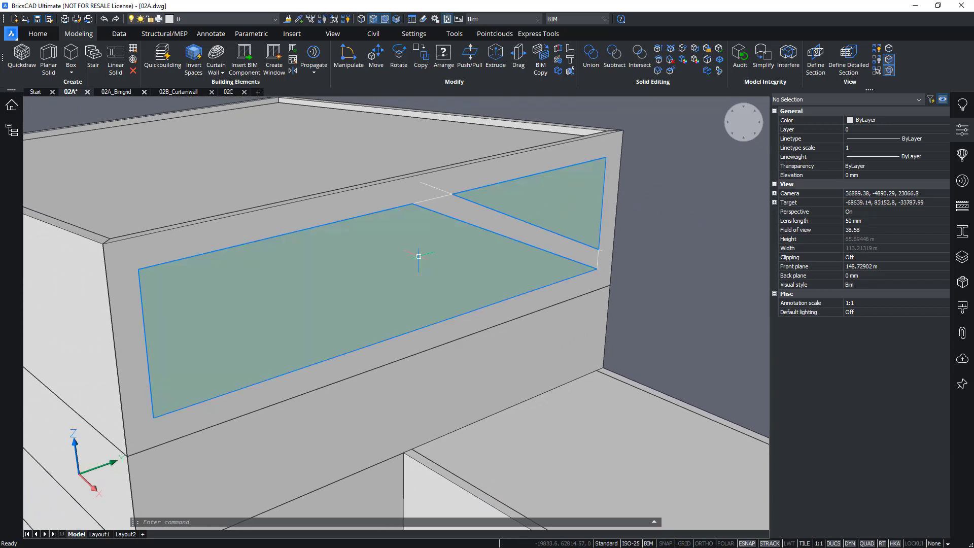
pyautogui.click(419, 257)
pyautogui.keyDown('shift'); pyautogui.moveTo(709, 216); pyautogui.dragTo(700, 207, button='middle'); pyautogui.keyUp('shift')
pyautogui.scroll(-2, 696, 203)
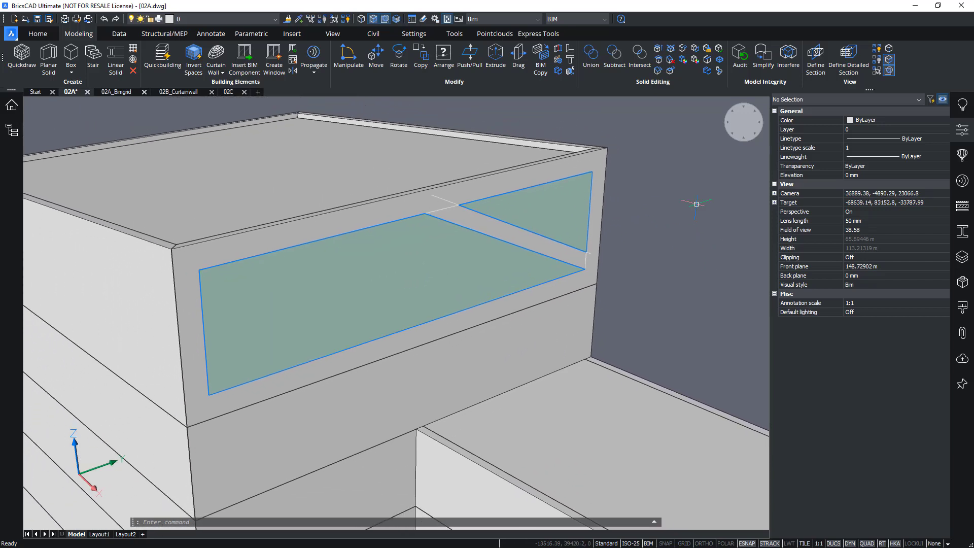
pyautogui.click(283, 70)
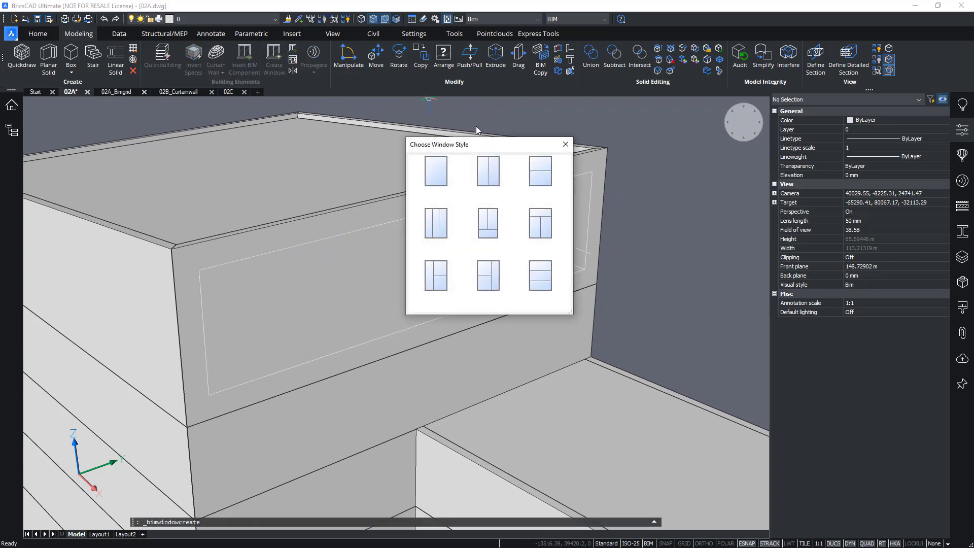
pyautogui.moveTo(466, 149); pyautogui.dragTo(460, 159)
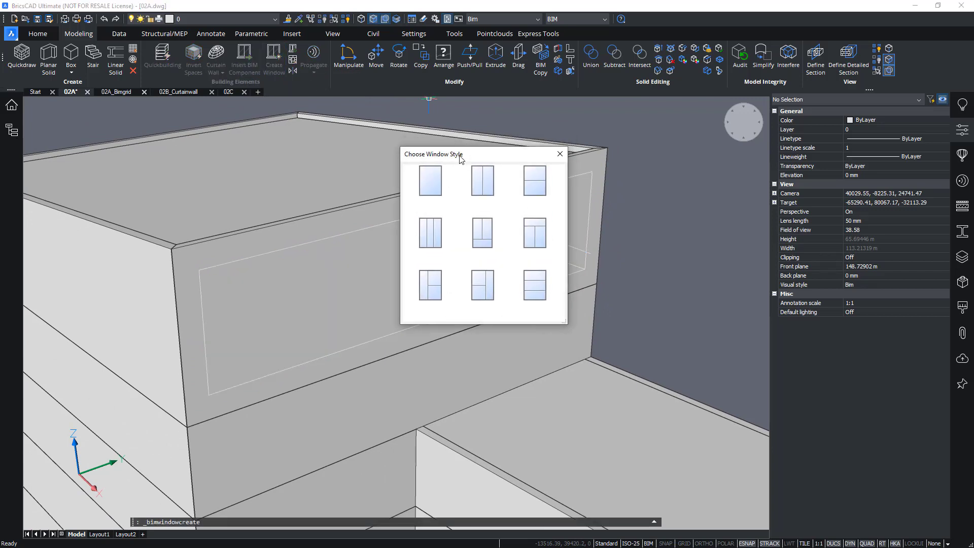
pyautogui.click(437, 187)
pyautogui.scroll(1, 757, 271)
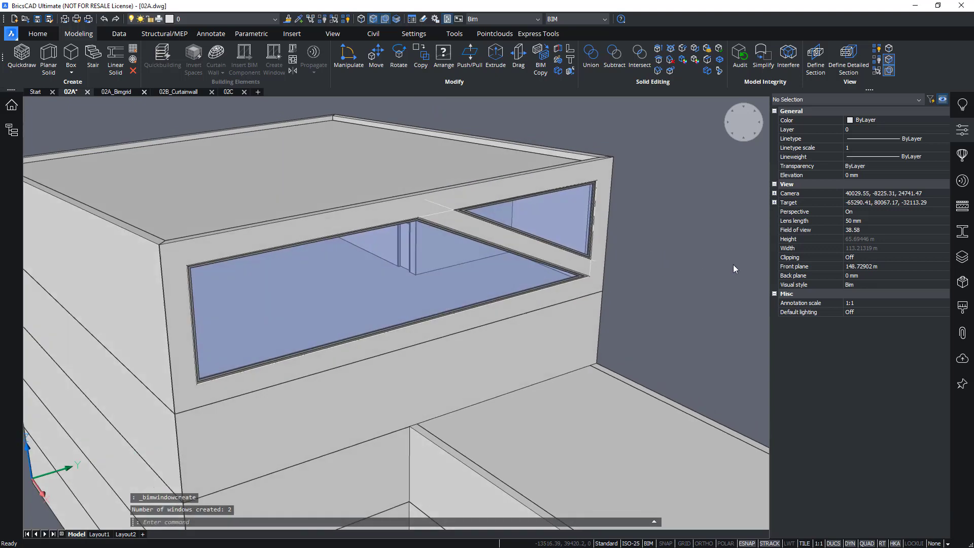
# - Examine the properties and parameters of the triangular window on the top storey's wall
pyautogui.keyDown('shift'); pyautogui.moveTo(757, 271); pyautogui.dragTo(685, 259, button='middle'); pyautogui.keyUp('shift')
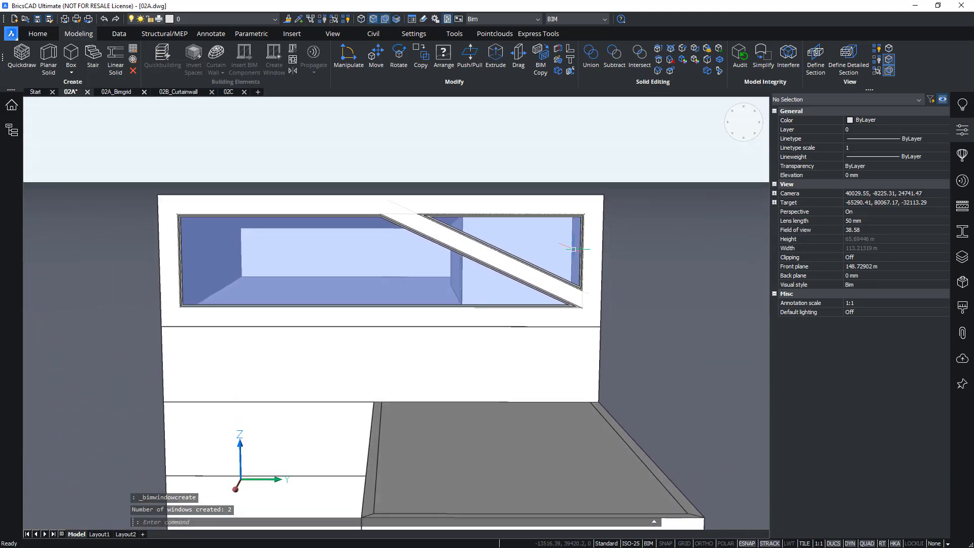
pyautogui.click(542, 245)
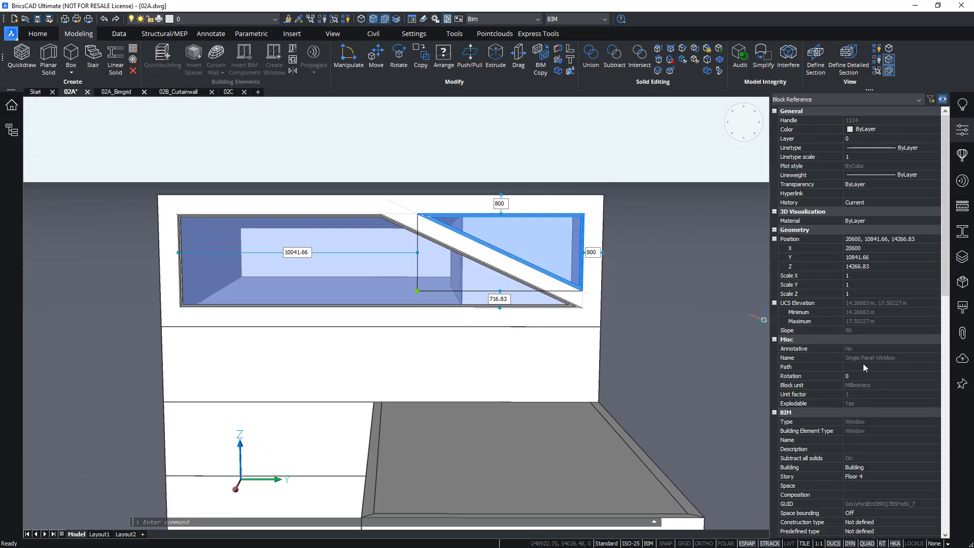
pyautogui.scroll(-10, 906, 352)
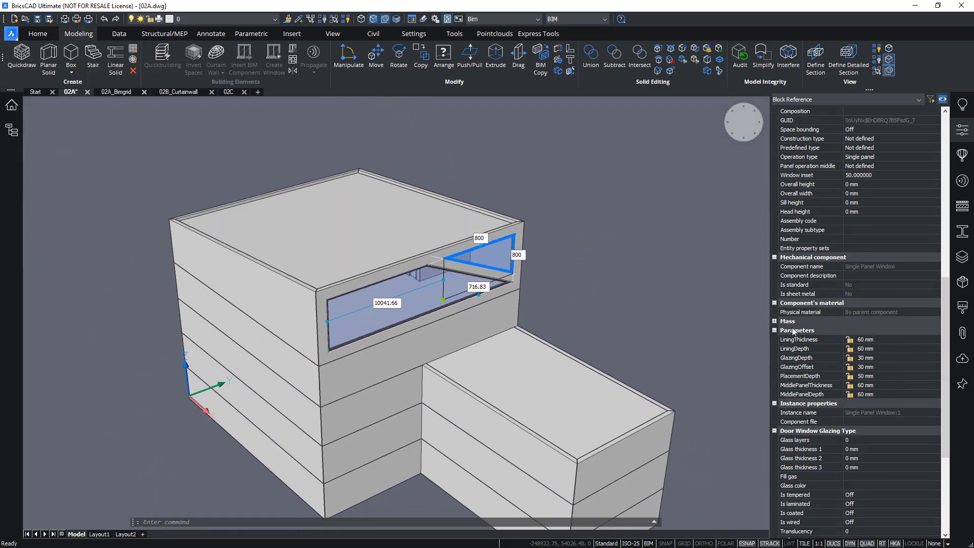
# - Create a grid on the ground-floor wall from its lower corner, with 1200 mm axis spacing, 2300 mm height and 12000 mm overall length
pyautogui.press('Escape')
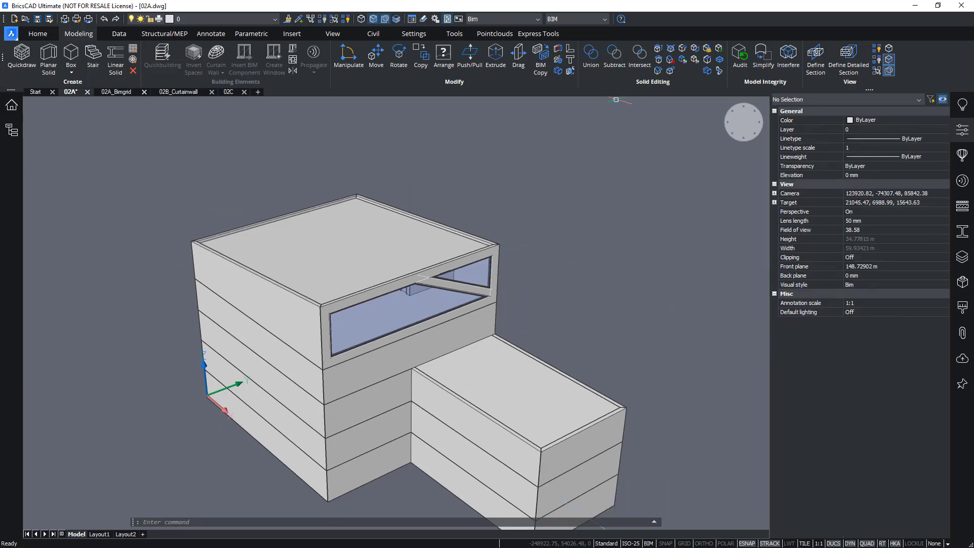
pyautogui.scroll(2, 595, 236)
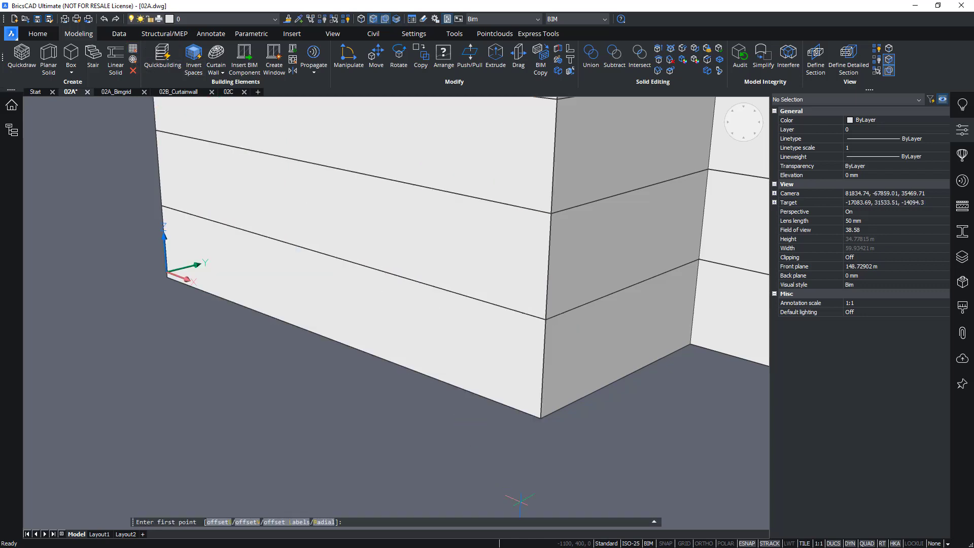
pyautogui.click(528, 406)
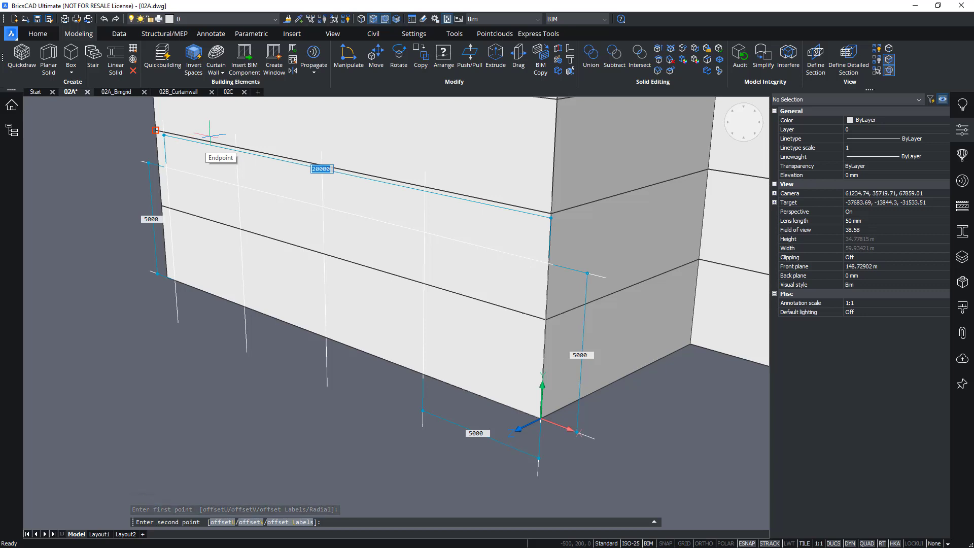
pyautogui.press('Tab')
pyautogui.press('Tab')
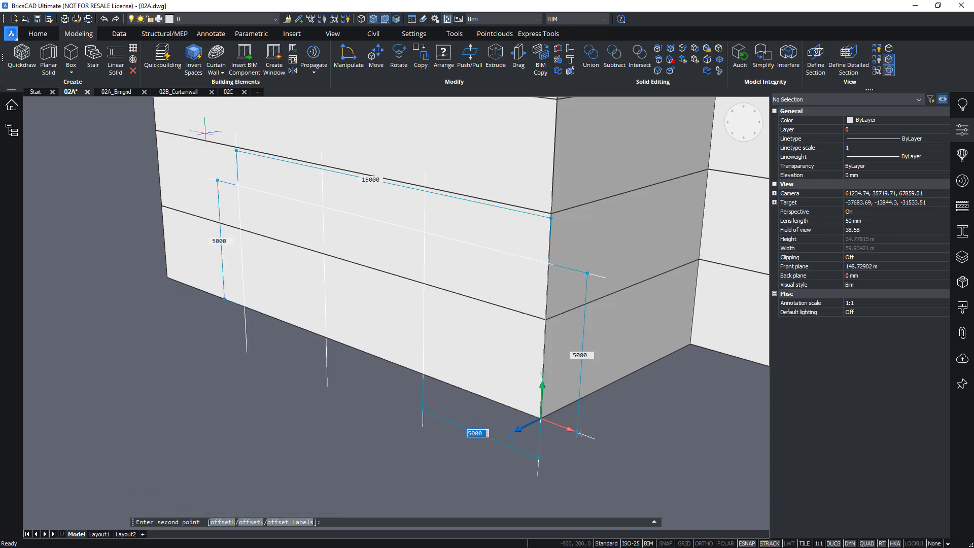
pyautogui.write('1200')
pyautogui.press('Tab')
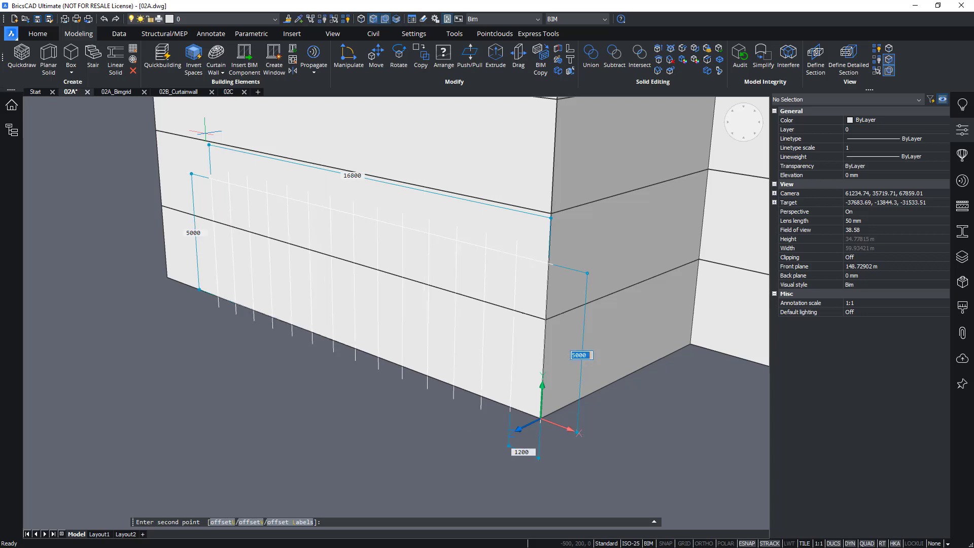
pyautogui.write('2300')
pyautogui.press('Tab')
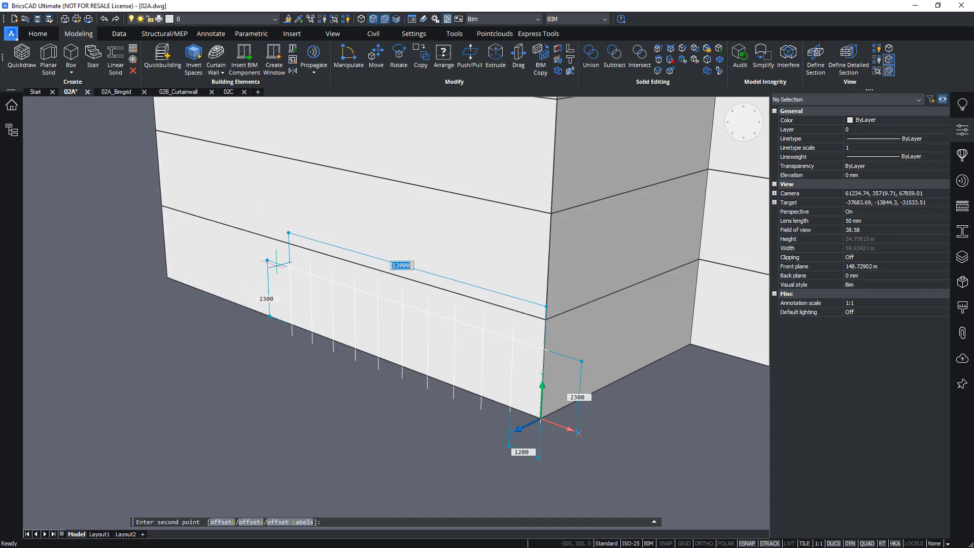
pyautogui.click(277, 265)
# - Move the grid horizontally along the ground-floor wall to an X position of 7300 mm
pyautogui.keyDown('shift'); pyautogui.moveTo(672, 422); pyautogui.dragTo(558, 404, button='middle'); pyautogui.keyUp('shift')
pyautogui.click(305, 319)
pyautogui.keyDown('shift'); pyautogui.moveTo(305, 319); pyautogui.dragTo(311, 340, button='middle'); pyautogui.keyUp('shift')
pyautogui.click(322, 310)
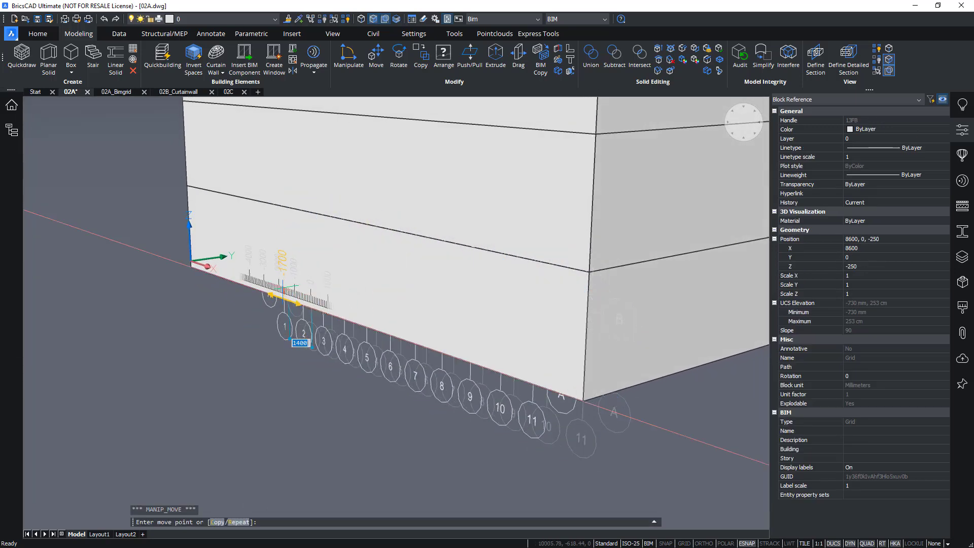
pyautogui.click(287, 285)
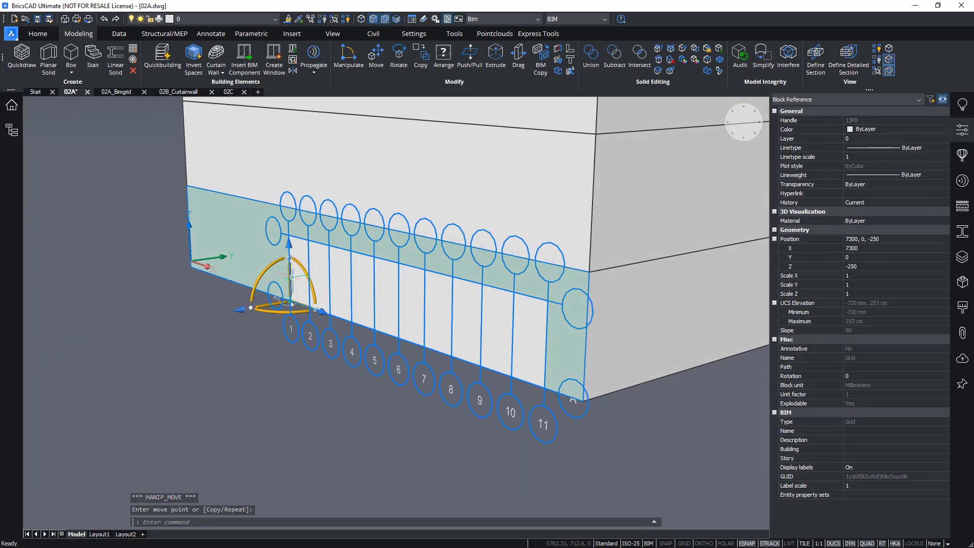
pyautogui.press('Escape')
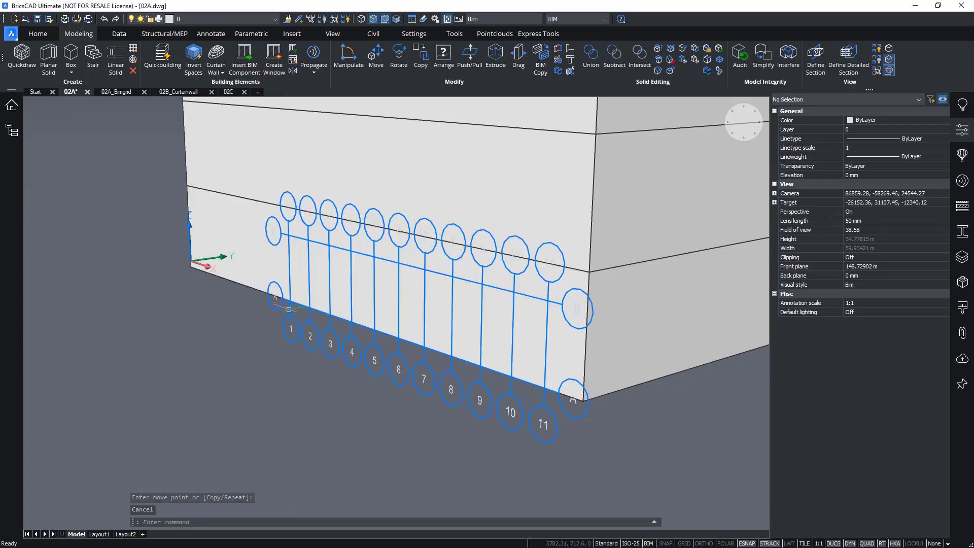
# - Move the grid vertically on the ground-floor wall to a Z position of 250 mm
pyautogui.click(288, 294)
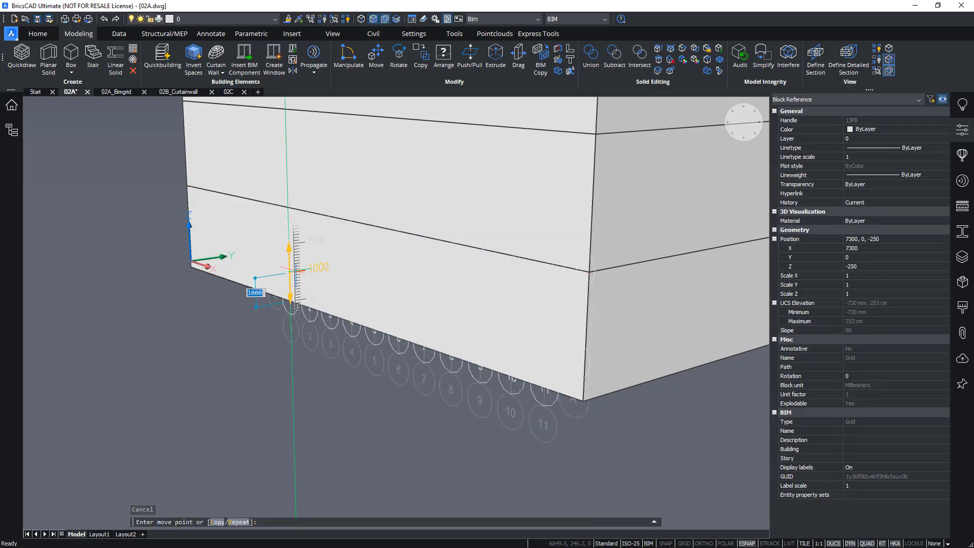
pyautogui.click(298, 270)
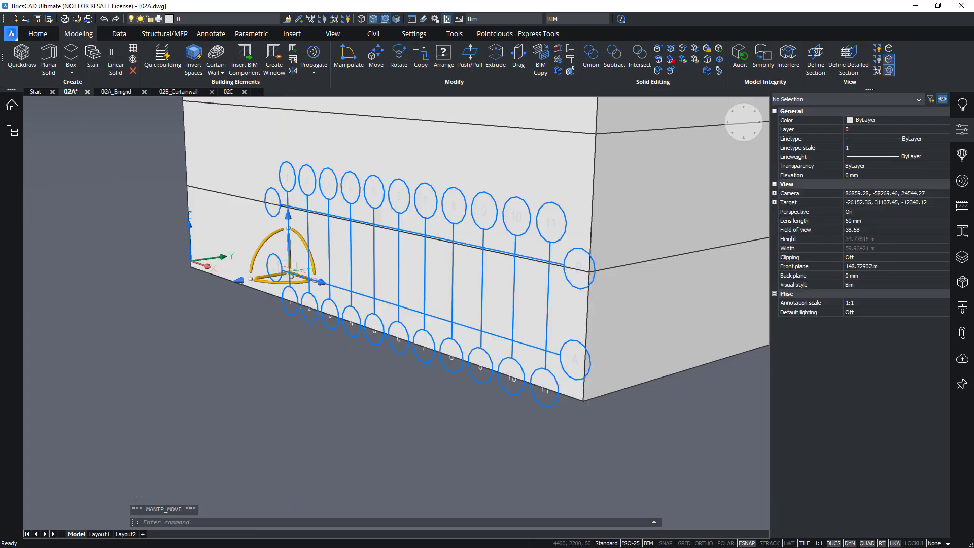
pyautogui.keyDown('shift'); pyautogui.moveTo(470, 350); pyautogui.dragTo(533, 297, button='middle'); pyautogui.keyUp('shift')
pyautogui.click(275, 269)
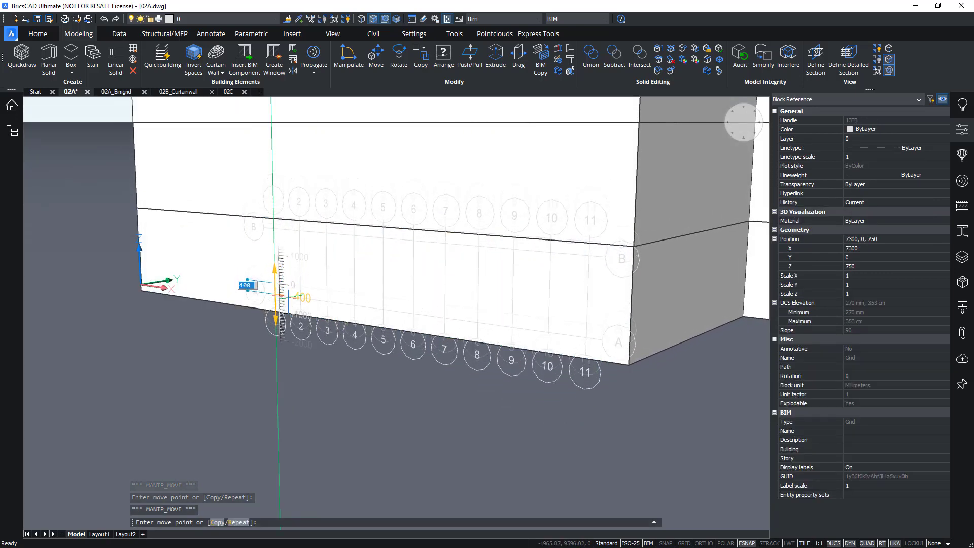
pyautogui.press('Escape')
pyautogui.press('Escape')
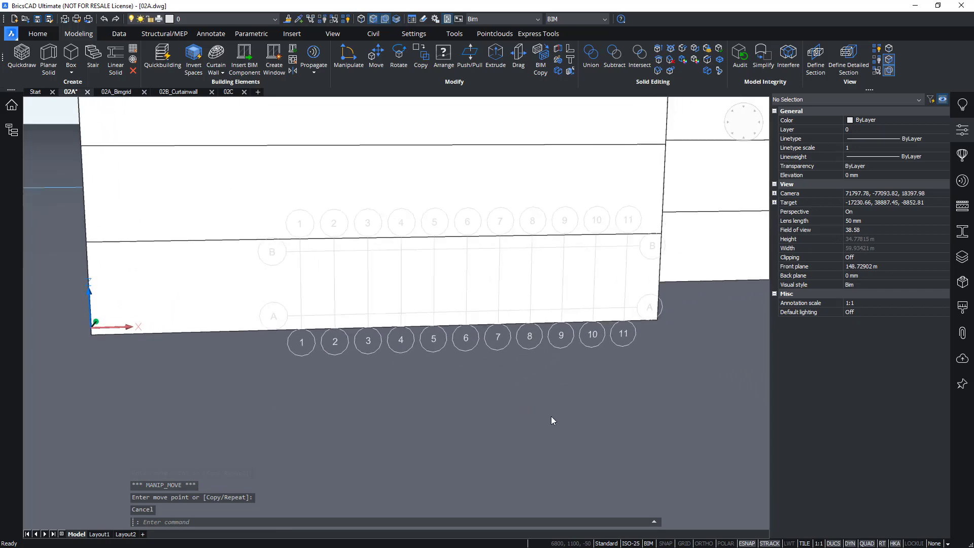
# - Create a multi-panel window from the regular grid on the ground-floor wall and hide the grid
pyautogui.keyDown('shift'); pyautogui.moveTo(551, 416); pyautogui.dragTo(482, 375, button='middle'); pyautogui.keyUp('shift')
pyautogui.moveTo(473, 198); pyautogui.dragTo(453, 196, button='middle')
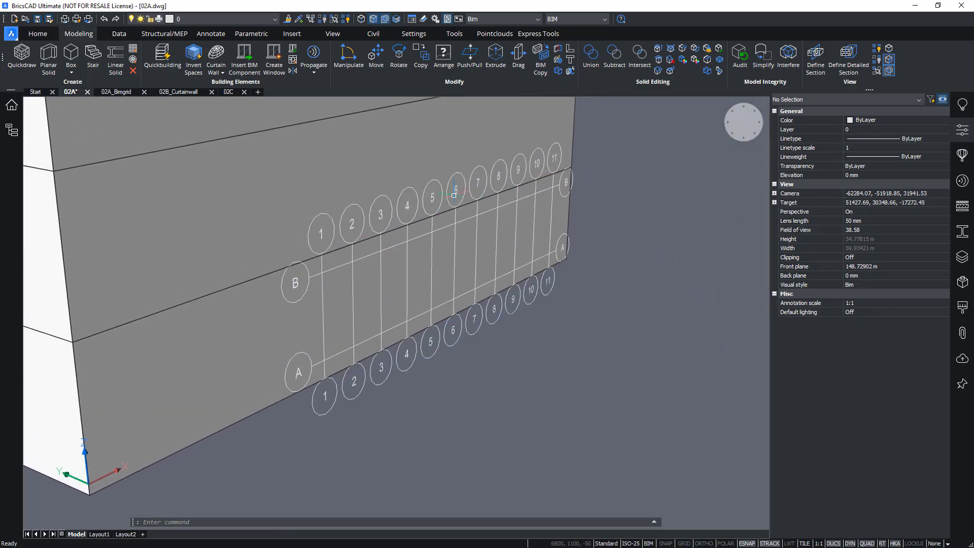
pyautogui.click(276, 67)
pyautogui.click(406, 374)
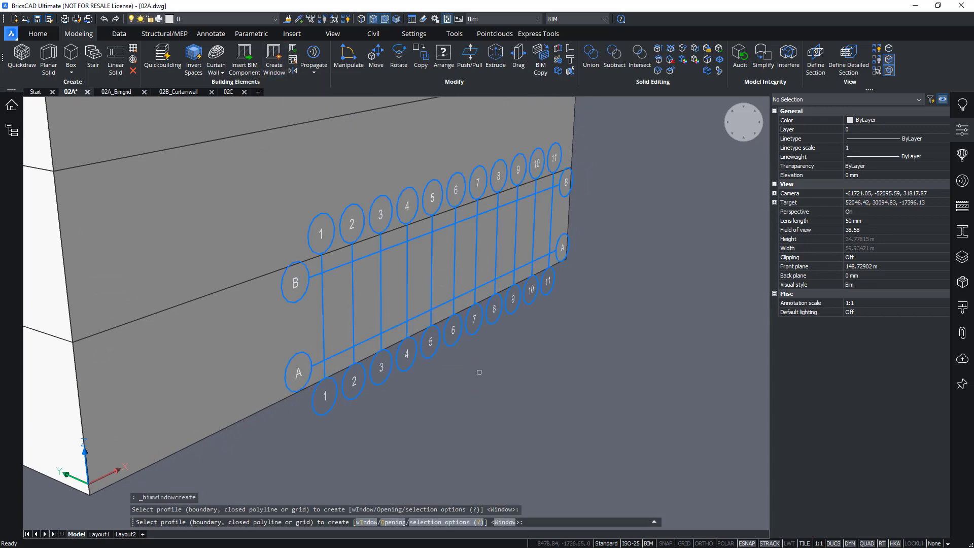
pyautogui.press('Return')
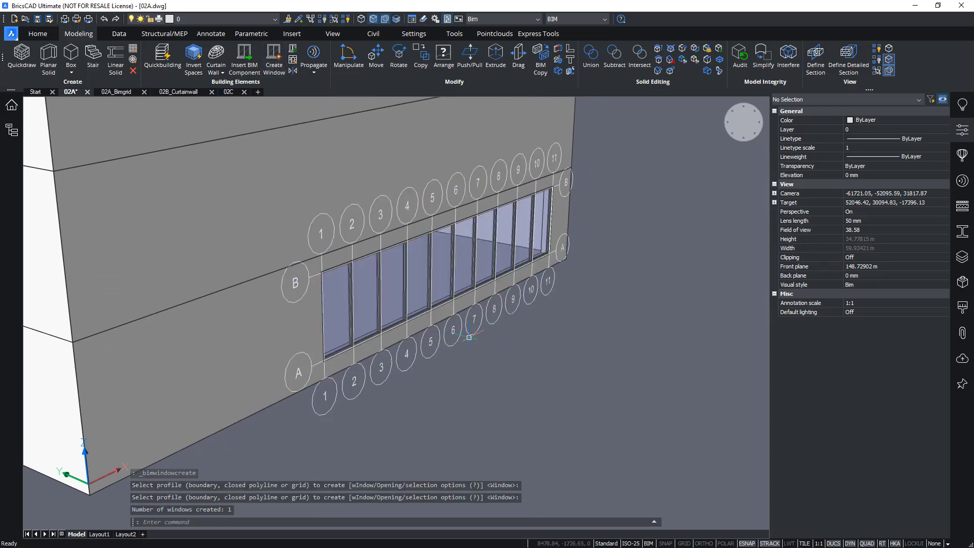
pyautogui.click(469, 337)
pyautogui.click(488, 347)
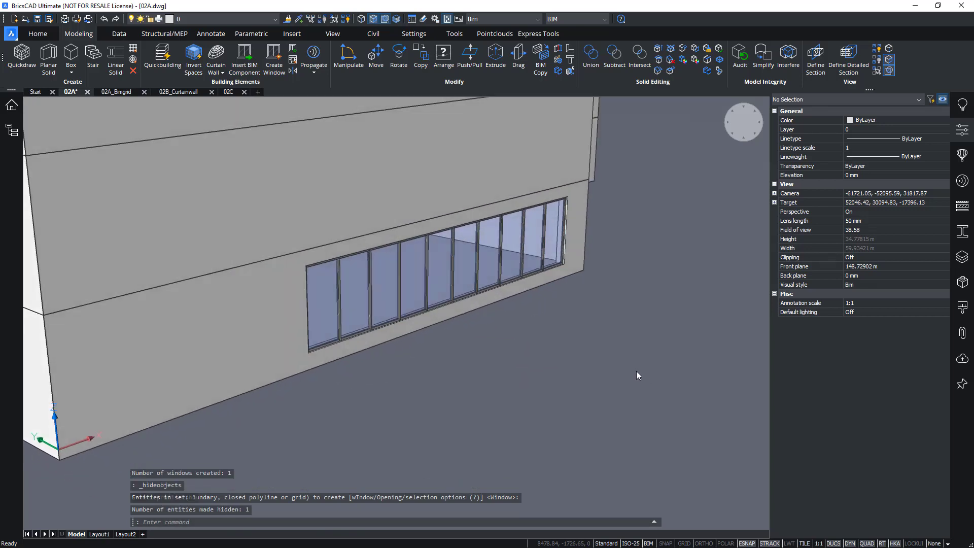
# - Examine the properties and parameters of the multi-panel window on the ground-floor wall
pyautogui.keyDown('shift'); pyautogui.moveTo(633, 371); pyautogui.dragTo(607, 384, button='middle'); pyautogui.keyUp('shift')
pyautogui.click(550, 303)
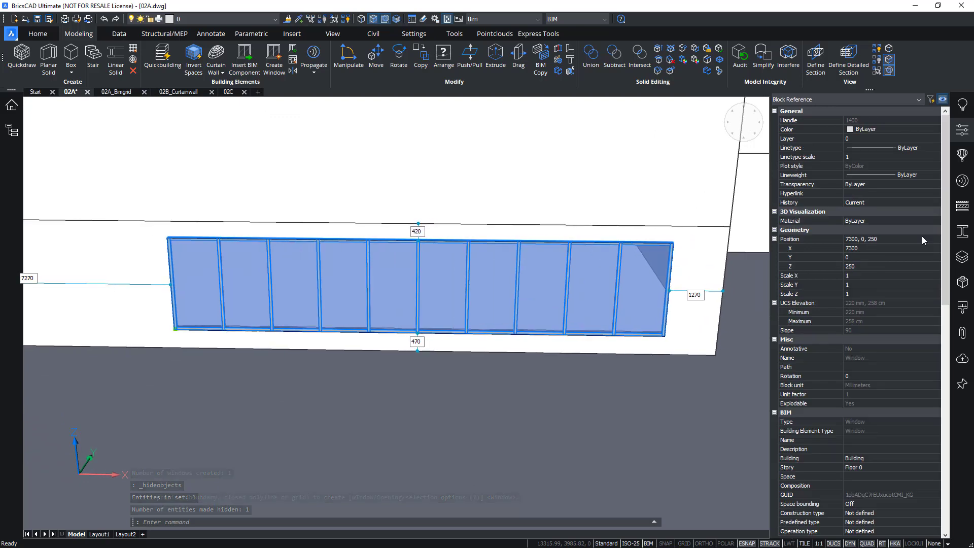
pyautogui.moveTo(945, 183); pyautogui.dragTo(935, 370)
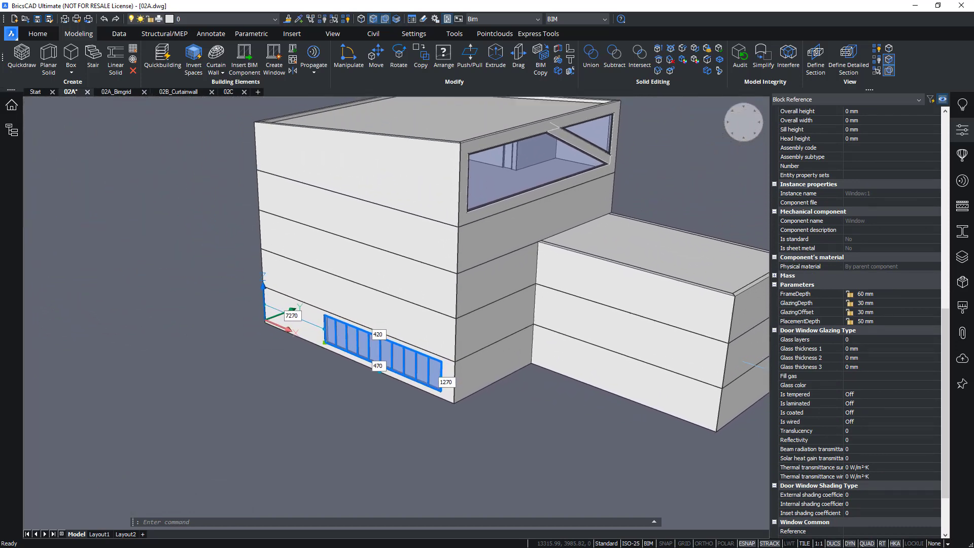
pyautogui.scroll(-2, 120, 310)
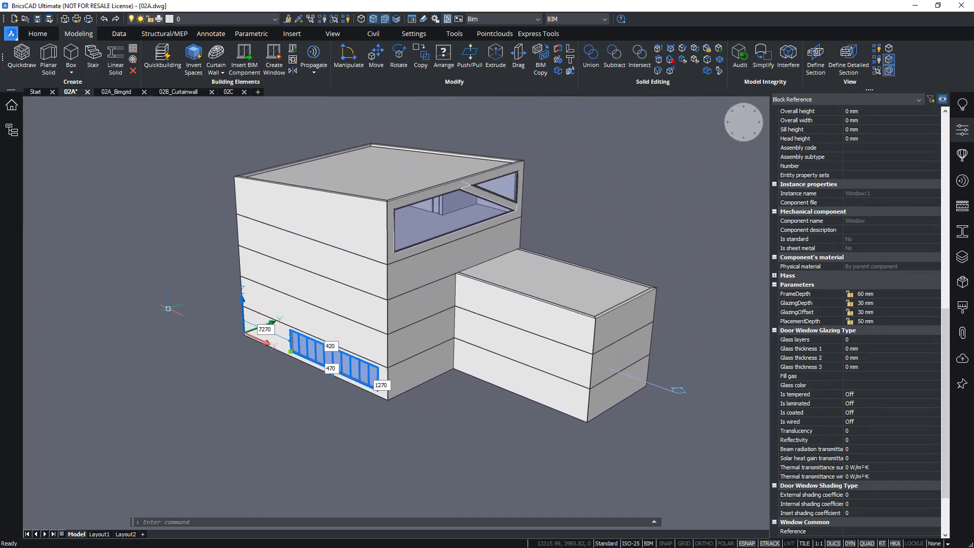
pyautogui.press('Escape')
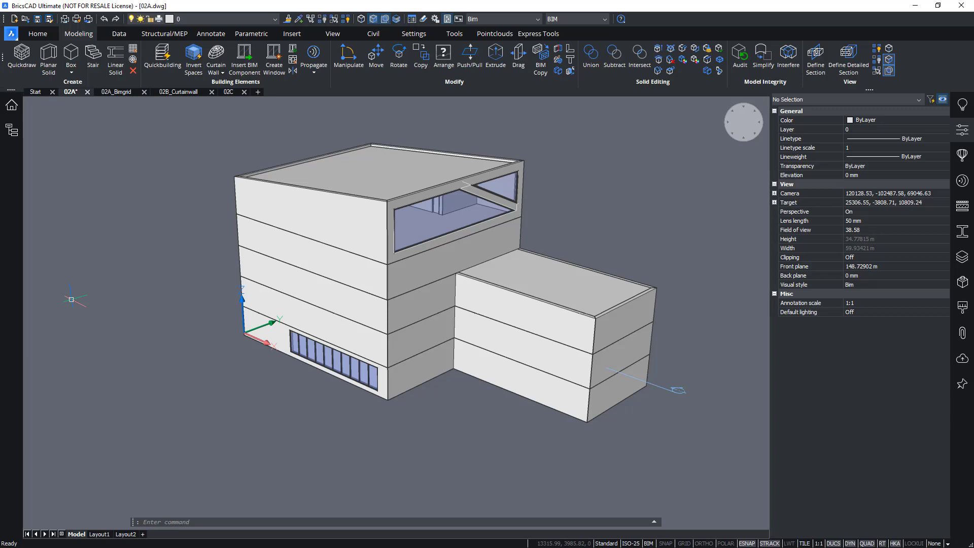
# - Undo the hiding of the grid and the creation of the multi-panel window
pyautogui.click(615, 444)
pyautogui.click(617, 444)
pyautogui.keyDown('shift'); pyautogui.moveTo(617, 444); pyautogui.dragTo(650, 409, button='middle'); pyautogui.keyUp('shift')
pyautogui.scroll(4, 651, 410)
pyautogui.hotkey('ctrl', 'z')
pyautogui.hotkey('ctrl', 'z')
pyautogui.hotkey('ctrl', 'z')
pyautogui.hotkey('ctrl', 'z')
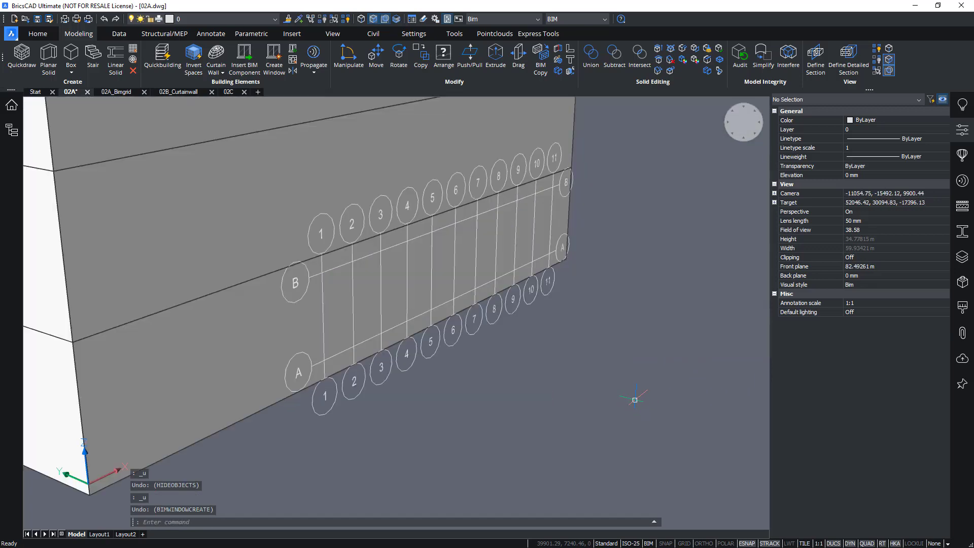
# - Open the Grid block for editing and rotate vertical axis 7 by about 13° around its upper end
pyautogui.doubleClick(489, 334)
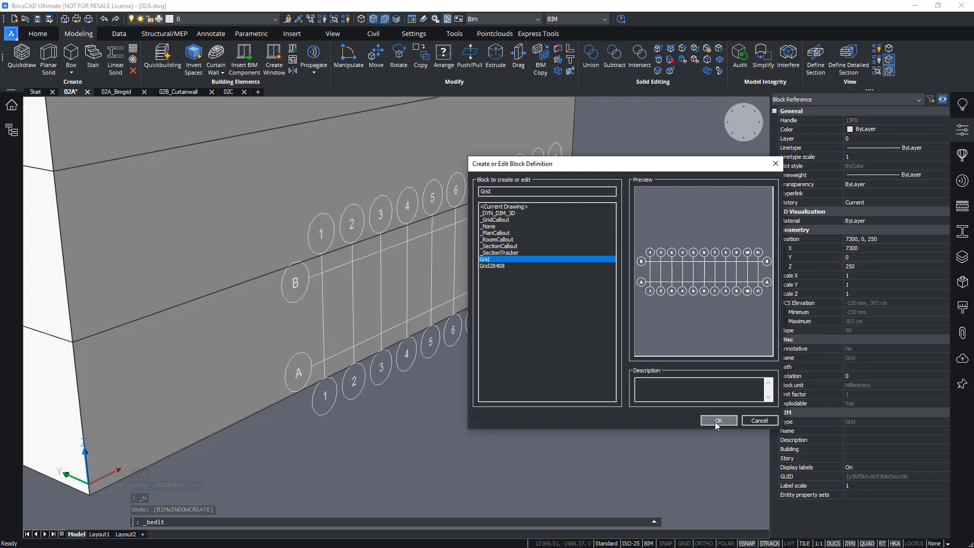
pyautogui.click(718, 421)
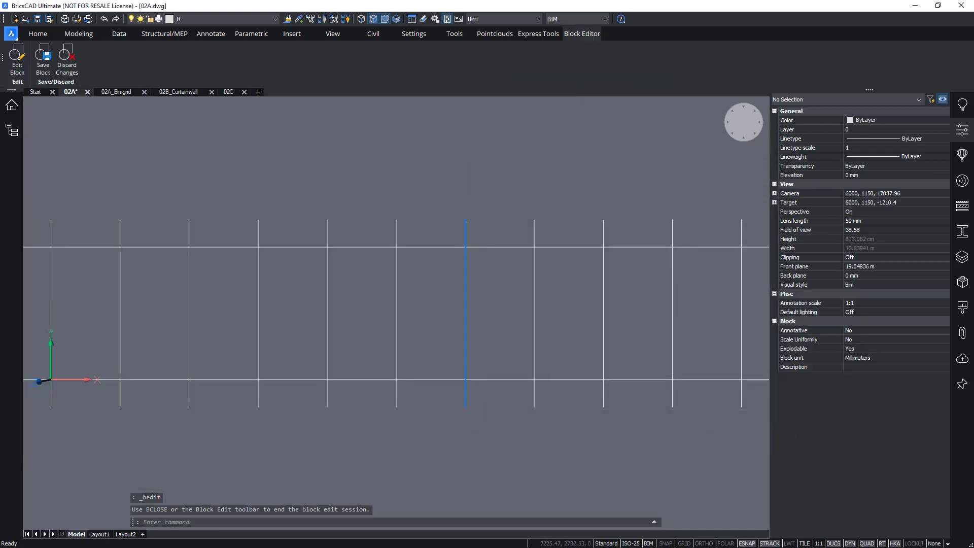
pyautogui.click(466, 222)
pyautogui.click(500, 247)
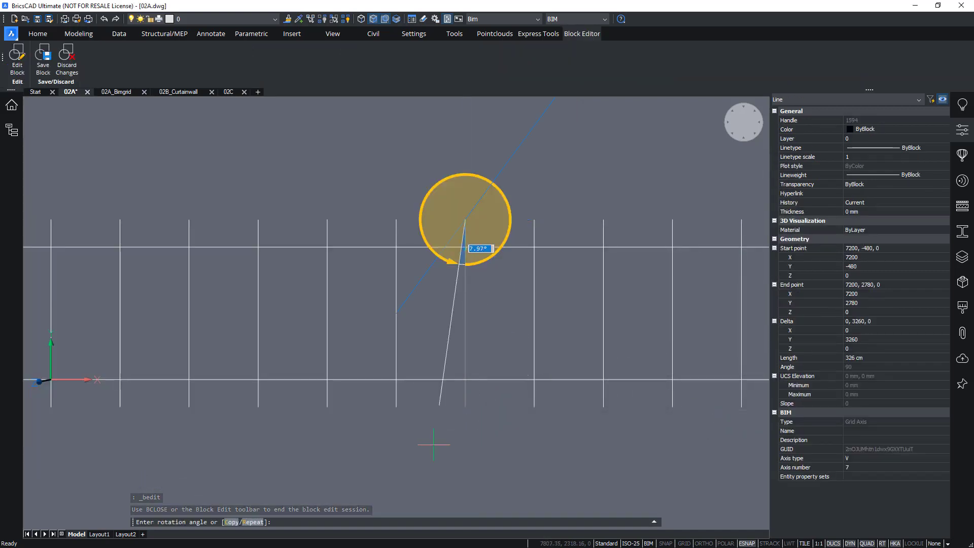
pyautogui.click(407, 460)
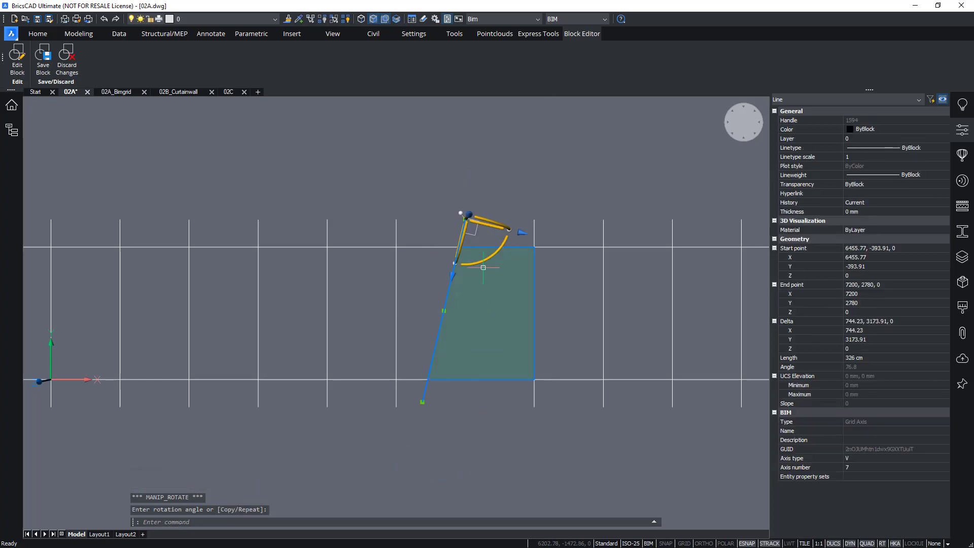
# - Shift the tilted axis 7 slightly towards axis 8 and downwards, and save the block changes
pyautogui.click(474, 230)
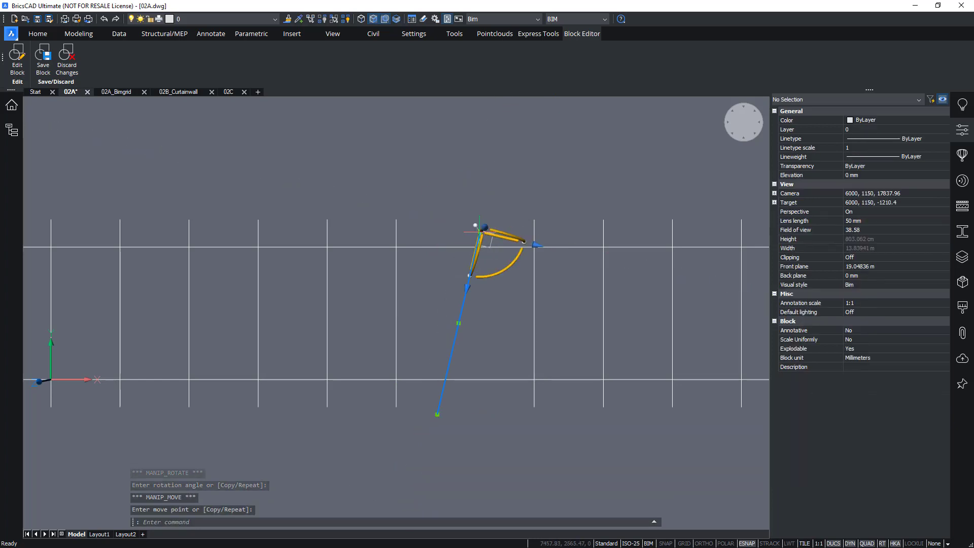
pyautogui.press('Escape')
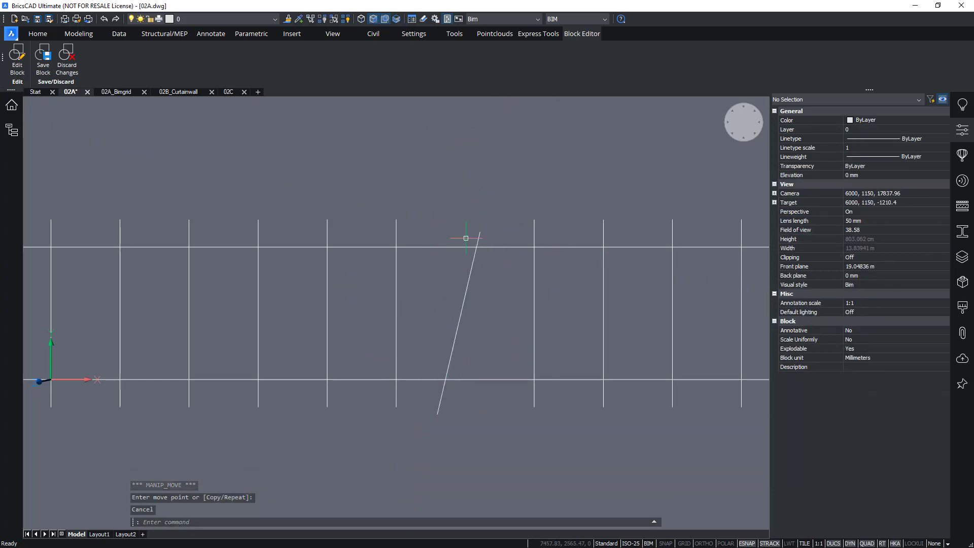
pyautogui.scroll(-2, 445, 271)
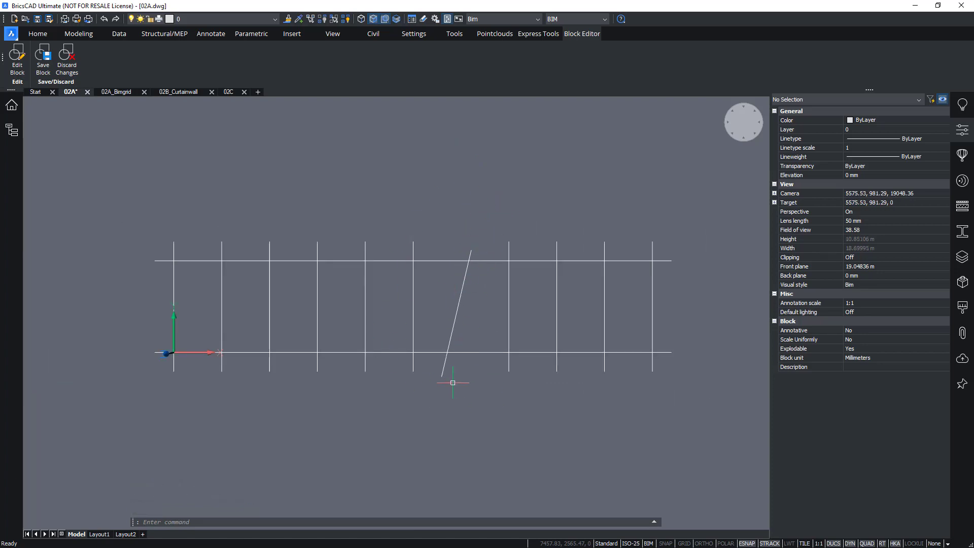
pyautogui.click(43, 56)
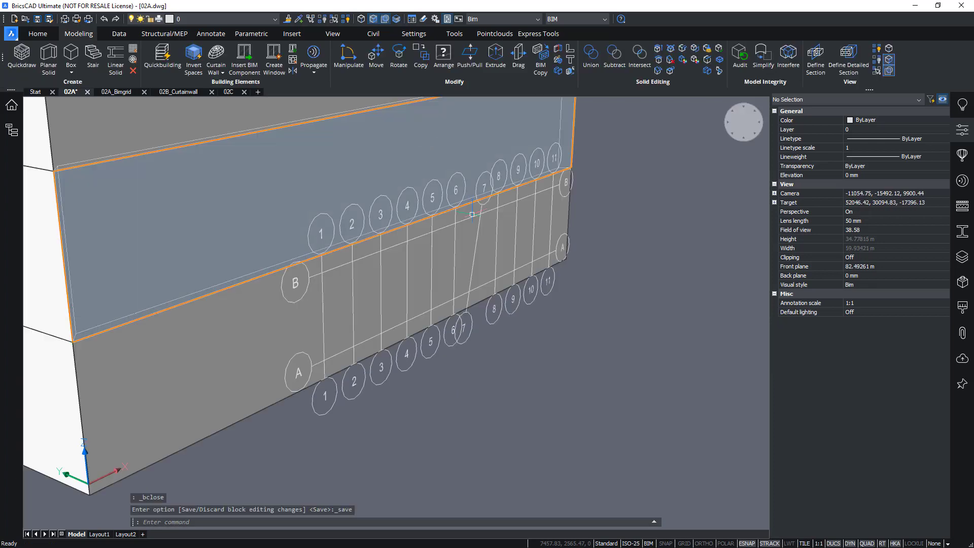
# - Create a window from the modified grid with the tilted axis on the ground-floor wall and hide the grid
pyautogui.click(465, 336)
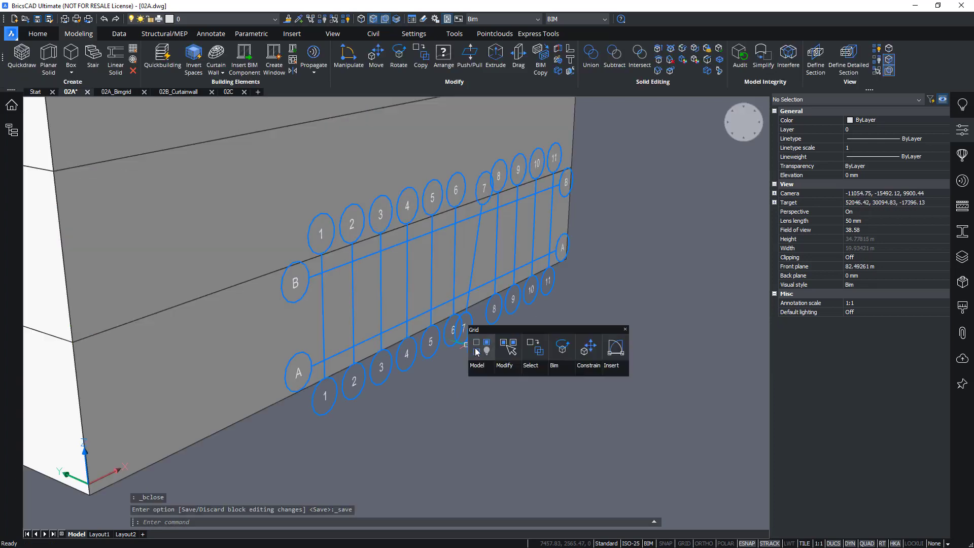
pyautogui.moveTo(477, 373)
pyautogui.click(578, 399)
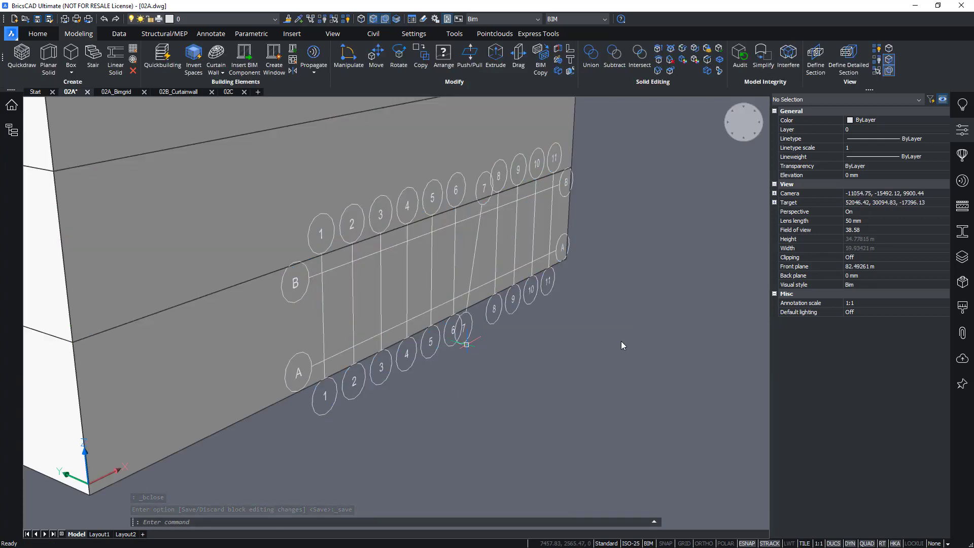
pyautogui.moveTo(474, 336)
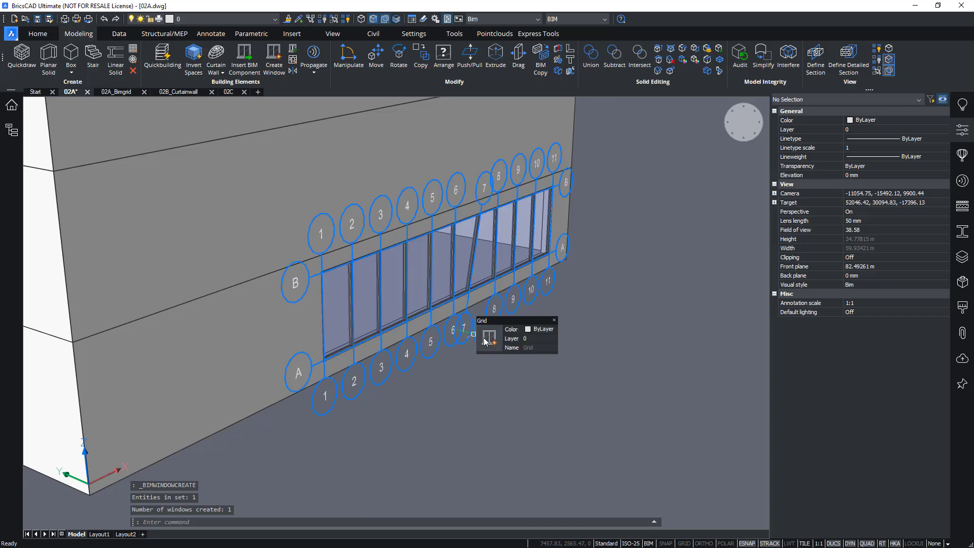
pyautogui.click(515, 339)
pyautogui.keyDown('shift'); pyautogui.moveTo(506, 278); pyautogui.dragTo(483, 282, button='middle'); pyautogui.keyUp('shift')
pyautogui.keyDown('shift'); pyautogui.moveTo(538, 411); pyautogui.dragTo(513, 402, button='middle'); pyautogui.keyUp('shift')
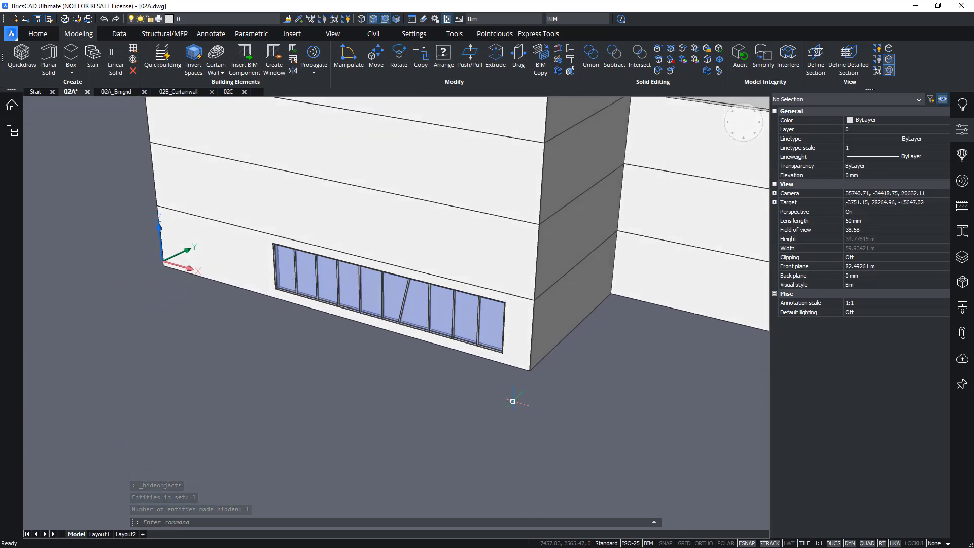
# - Switch to the 02A_Bimgrid drawing
pyautogui.click(122, 92)
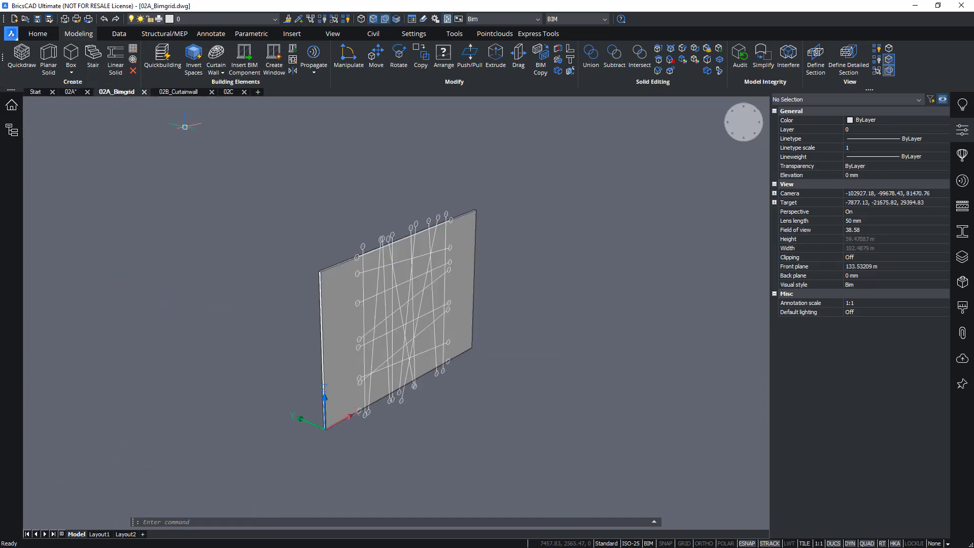
# - Create a window from the BIM grid with the slanted axes on the wall and hide the grid
pyautogui.keyDown('shift'); pyautogui.moveTo(652, 300); pyautogui.dragTo(599, 270, button='middle'); pyautogui.keyUp('shift')
pyautogui.scroll(2, 482, 191)
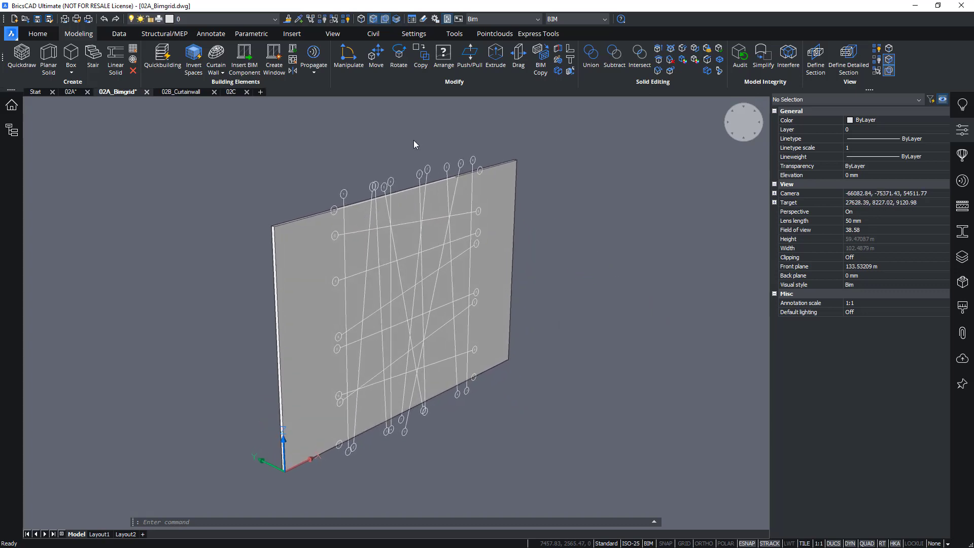
pyautogui.click(274, 56)
pyautogui.click(427, 166)
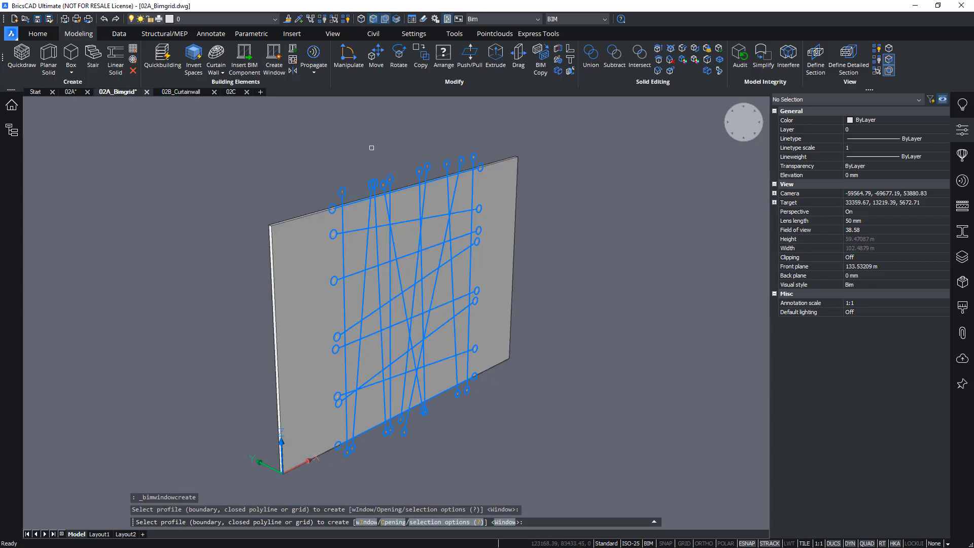
pyautogui.click(447, 176)
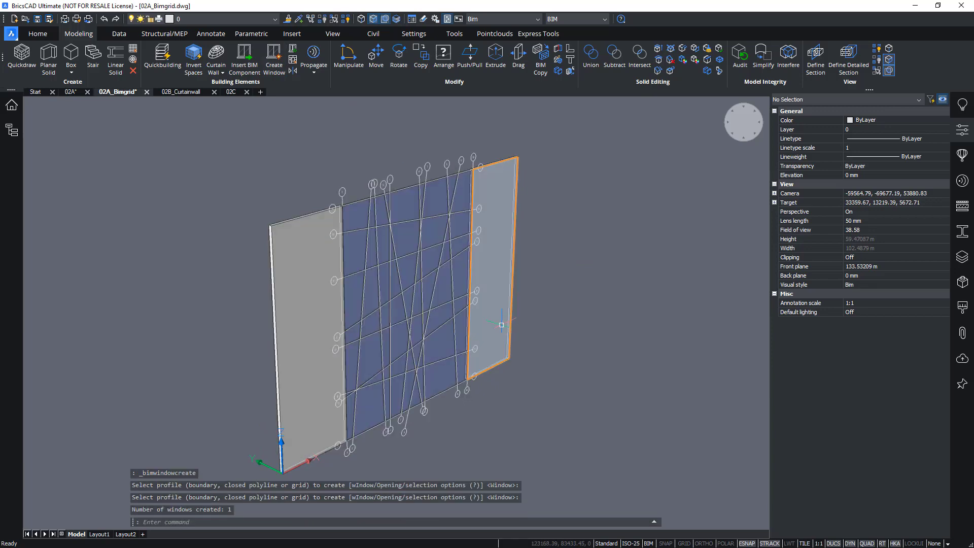
pyautogui.click(456, 175)
# - Set the FrameDepth of the new grid window to 200 mm
pyautogui.scroll(2, 447, 244)
pyautogui.click(425, 257)
pyautogui.scroll(3, 478, 359)
pyautogui.scroll(4, 478, 359)
pyautogui.scroll(-10, 882, 413)
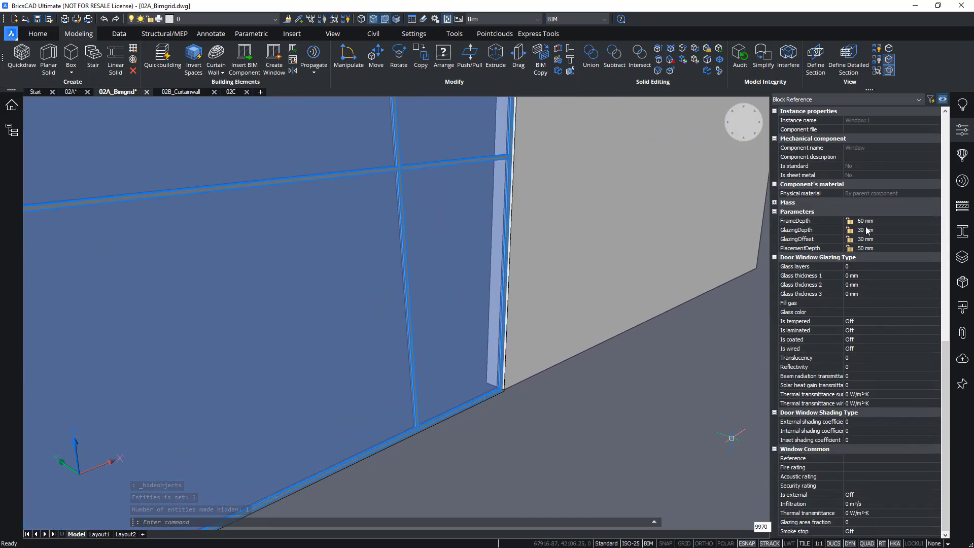
pyautogui.click(872, 221)
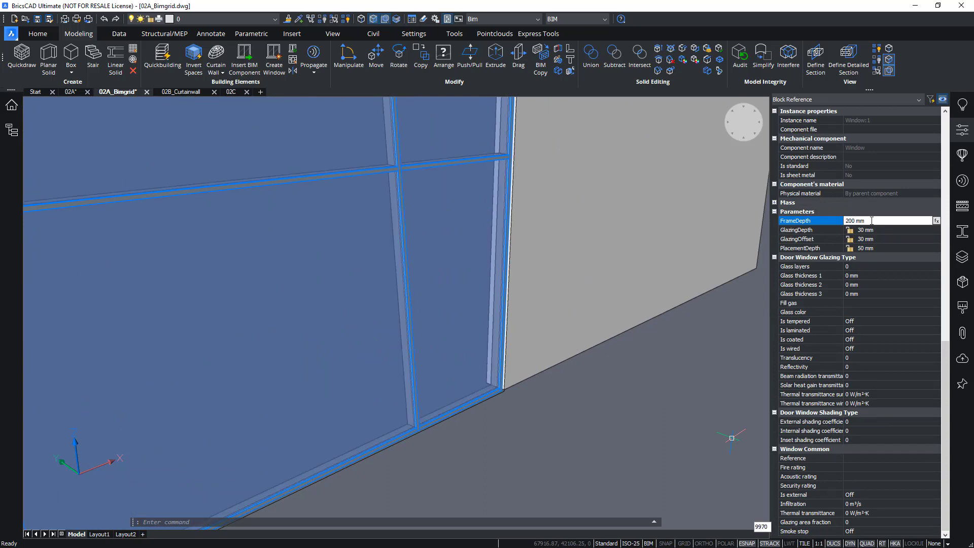
pyautogui.press('Return')
pyautogui.press('Escape')
pyautogui.keyDown('shift'); pyautogui.moveTo(548, 335); pyautogui.dragTo(340, 330, button='middle'); pyautogui.keyUp('shift')
pyautogui.scroll(-10, 441, 332)
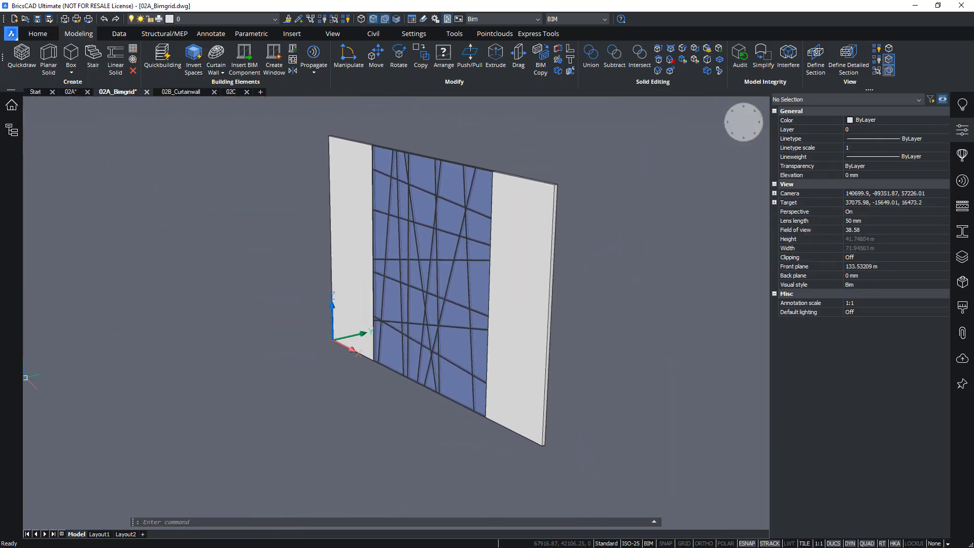
pyautogui.doubleClick(336, 472)
pyautogui.keyDown('shift'); pyautogui.moveTo(336, 472); pyautogui.dragTo(583, 472, button='middle'); pyautogui.keyUp('shift')
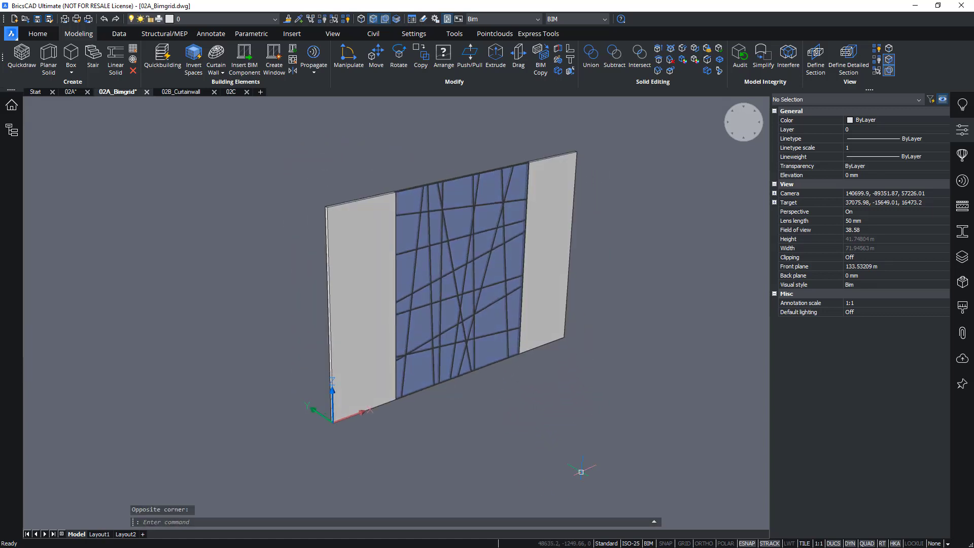
# - Switch back to the 02A drawing with the multi-storey building
pyautogui.click(74, 94)
pyautogui.scroll(-5, 553, 398)
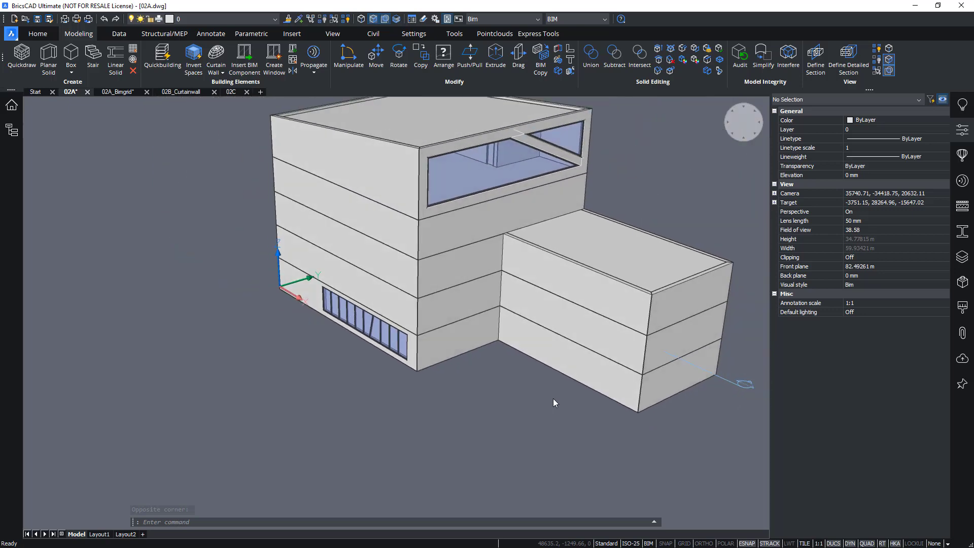
pyautogui.scroll(-1, 553, 397)
pyautogui.keyDown('shift'); pyautogui.moveTo(553, 398); pyautogui.dragTo(435, 318, button='middle'); pyautogui.keyUp('shift')
pyautogui.scroll(4, 499, 469)
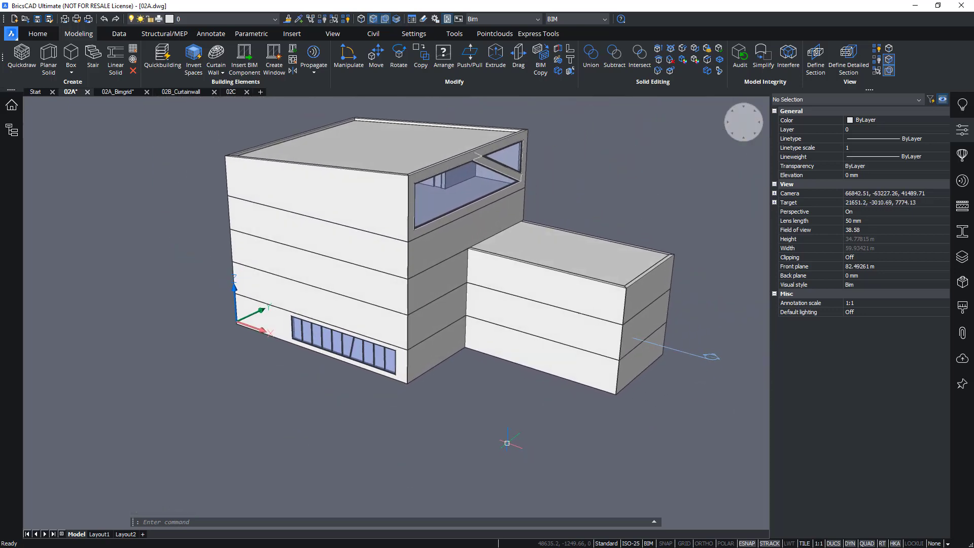
pyautogui.scroll(2, 507, 443)
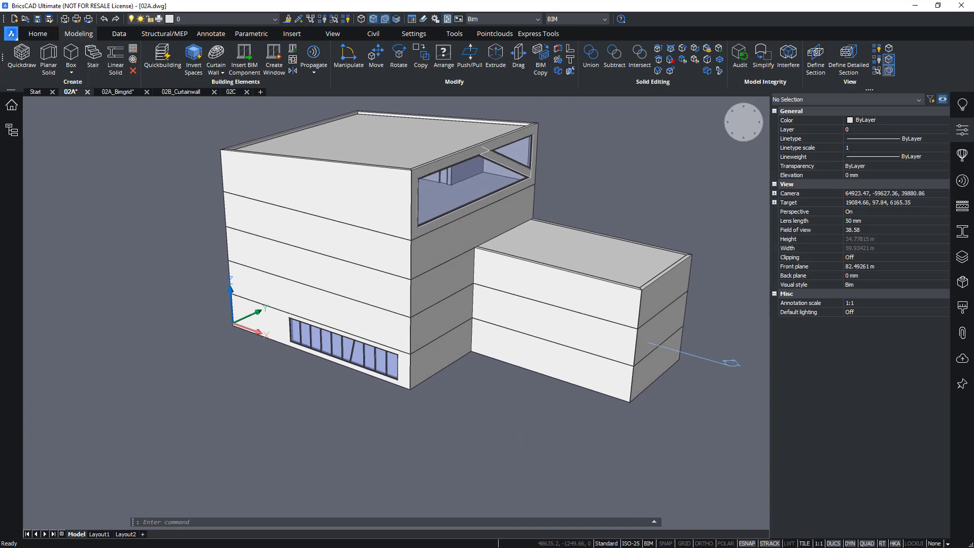
pyautogui.scroll(3, 517, 444)
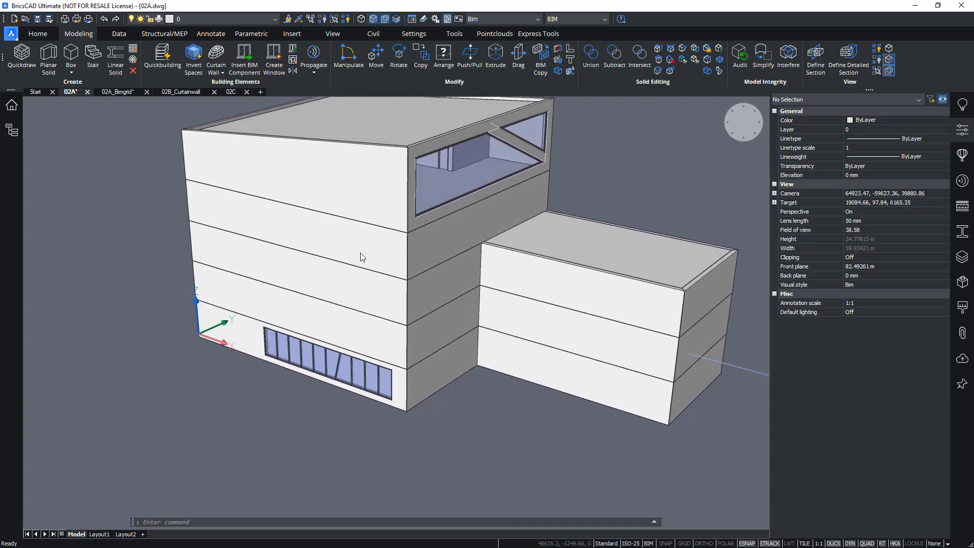
# - Propagate the ground-floor grid window with its wall as reference solid, accepting the detail area to generate suggestions
pyautogui.click(314, 73)
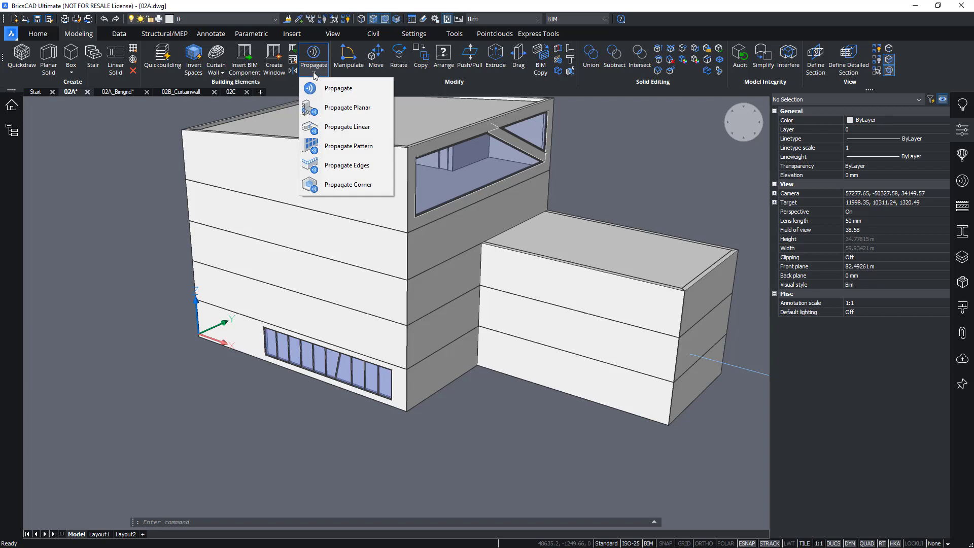
pyautogui.click(338, 90)
pyautogui.scroll(2, 367, 341)
pyautogui.scroll(2, 242, 323)
pyautogui.click(242, 323)
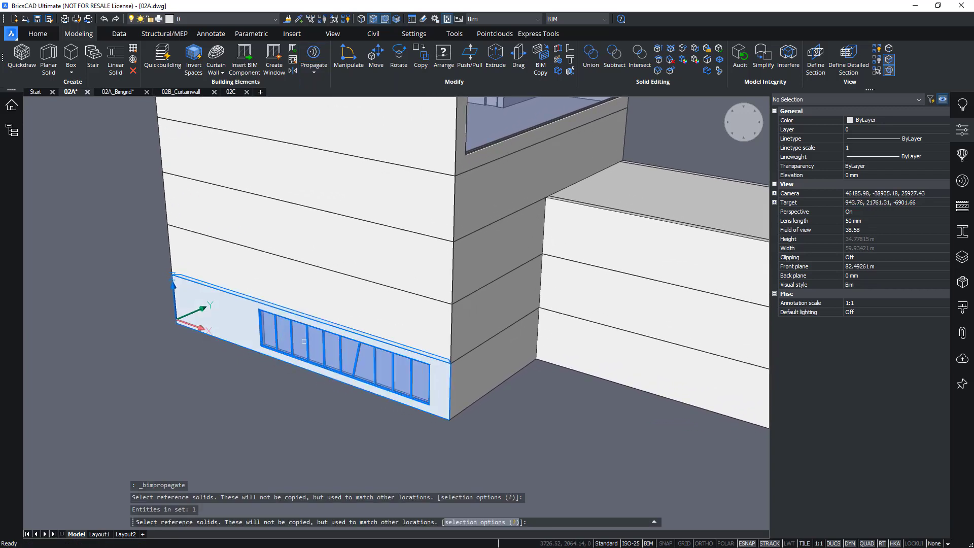
pyautogui.press('Return')
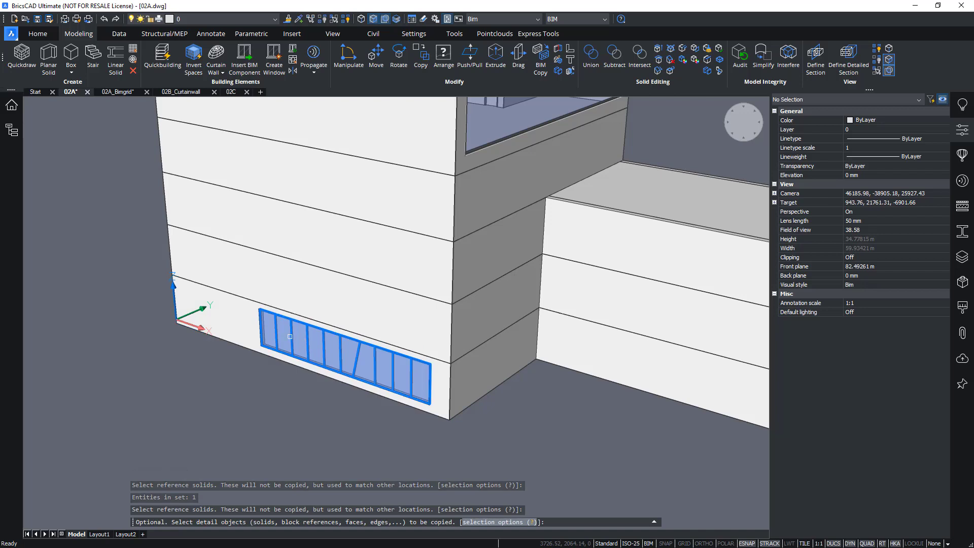
pyautogui.click(290, 336)
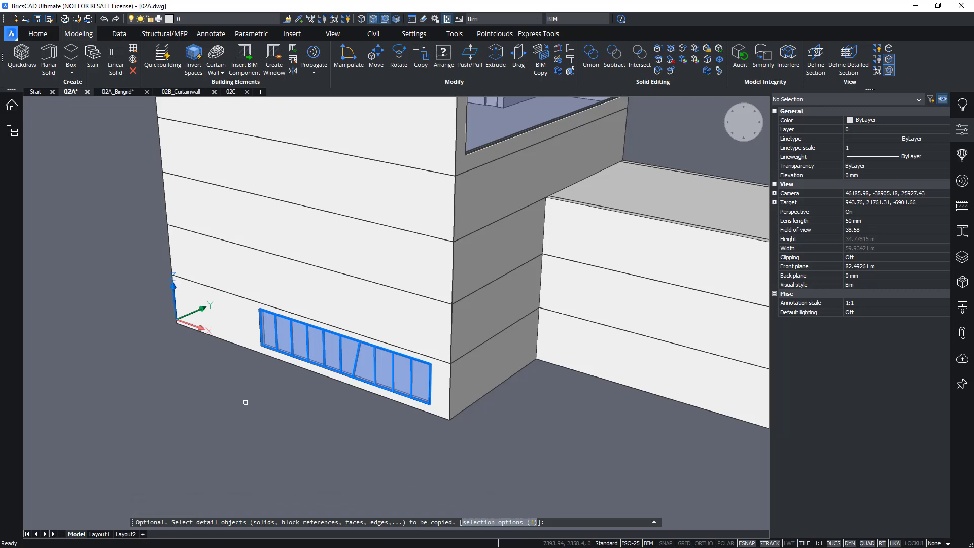
pyautogui.press('Return')
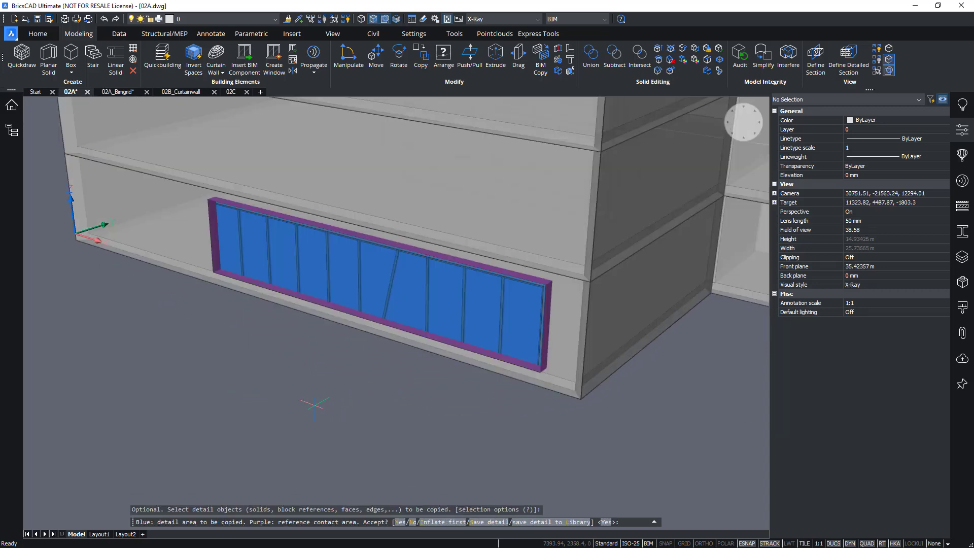
pyautogui.press('Return')
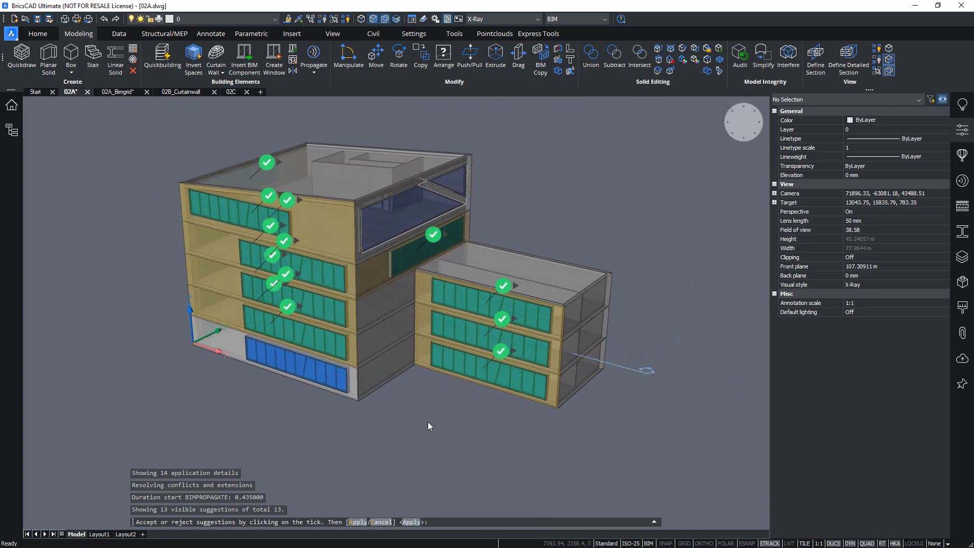
# - Set the similar location to Left for the suggested windows one and three storeys above the original window
pyautogui.keyDown('shift'); pyautogui.moveTo(428, 421); pyautogui.dragTo(480, 425, button='middle'); pyautogui.keyUp('shift')
pyautogui.moveTo(387, 334)
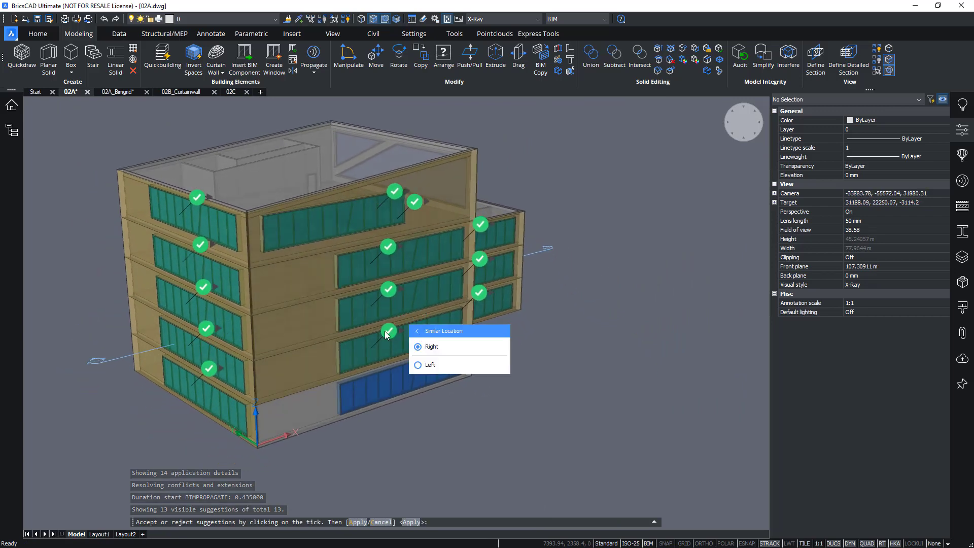
pyautogui.click(430, 365)
pyautogui.moveTo(392, 258)
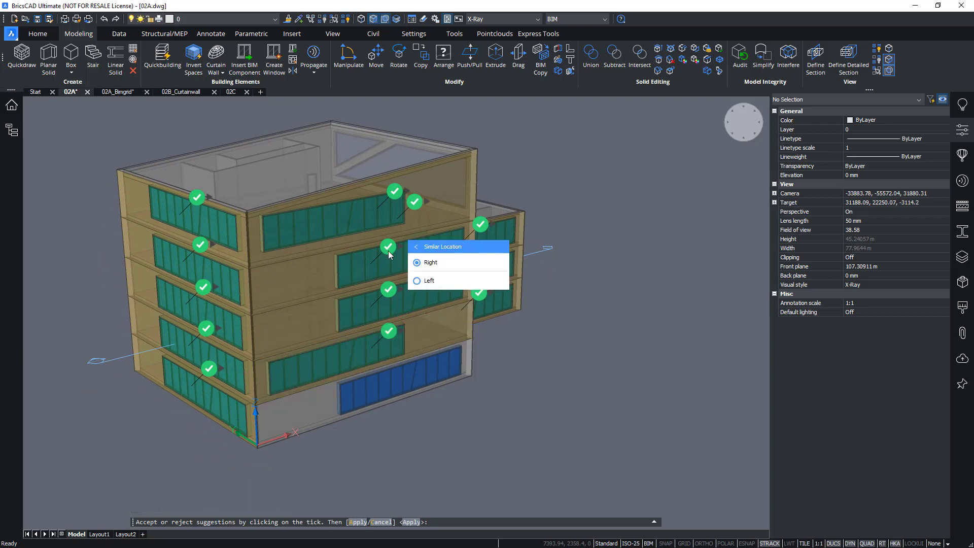
pyautogui.click(426, 282)
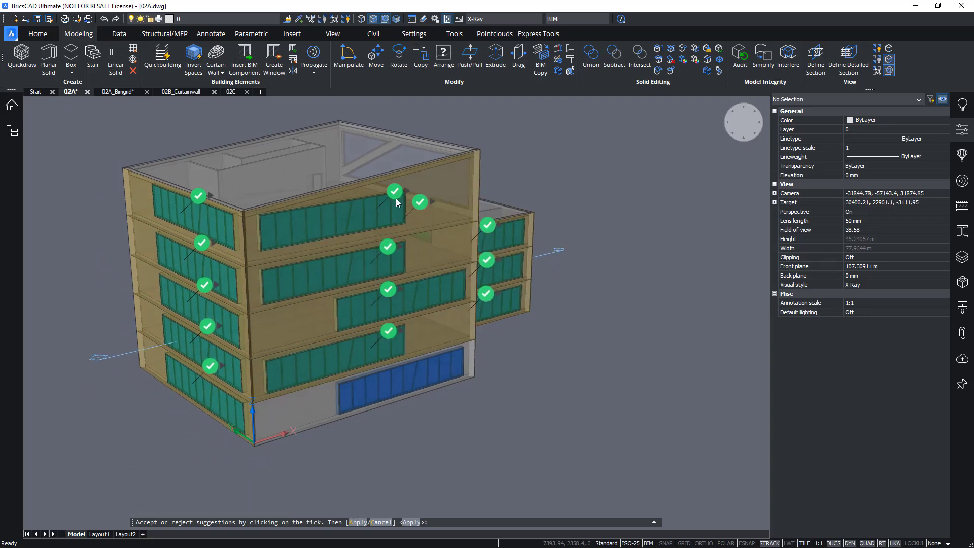
pyautogui.keyDown('shift'); pyautogui.moveTo(397, 203); pyautogui.dragTo(391, 192, button='middle'); pyautogui.keyUp('shift')
pyautogui.moveTo(390, 191)
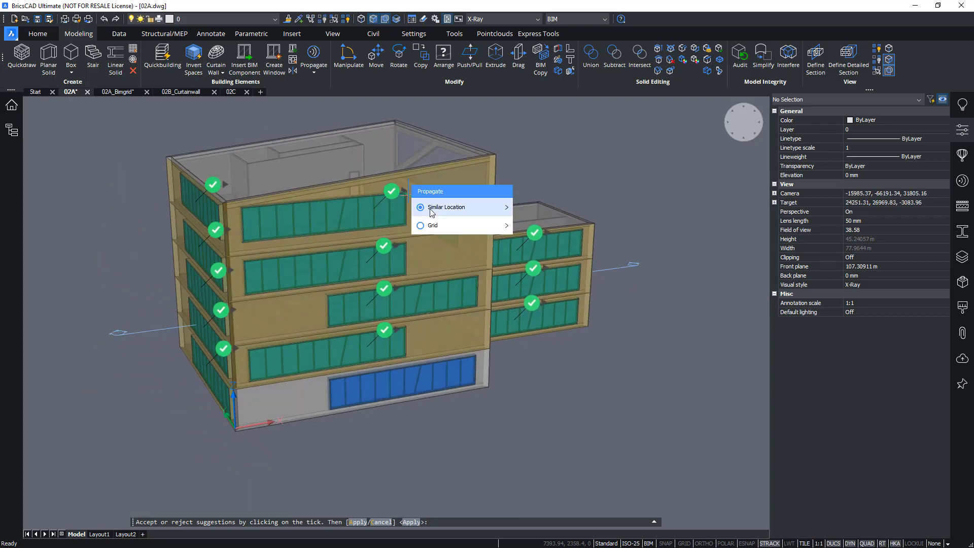
# - Reject the window suggestions on the top, middle and ground storeys of the adjacent five-storey facade
pyautogui.keyDown('shift'); pyautogui.moveTo(462, 237); pyautogui.dragTo(512, 240, button='middle'); pyautogui.keyUp('shift')
pyautogui.keyDown('shift'); pyautogui.moveTo(241, 140); pyautogui.dragTo(312, 134, button='middle'); pyautogui.keyUp('shift')
pyautogui.click(249, 171)
pyautogui.click(255, 303)
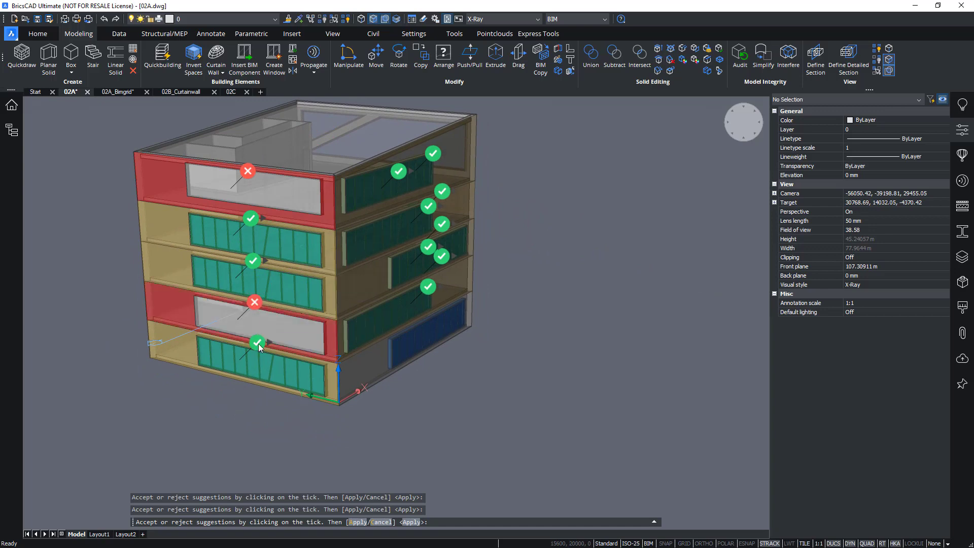
pyautogui.moveTo(259, 341)
pyautogui.click(255, 303)
pyautogui.click(253, 261)
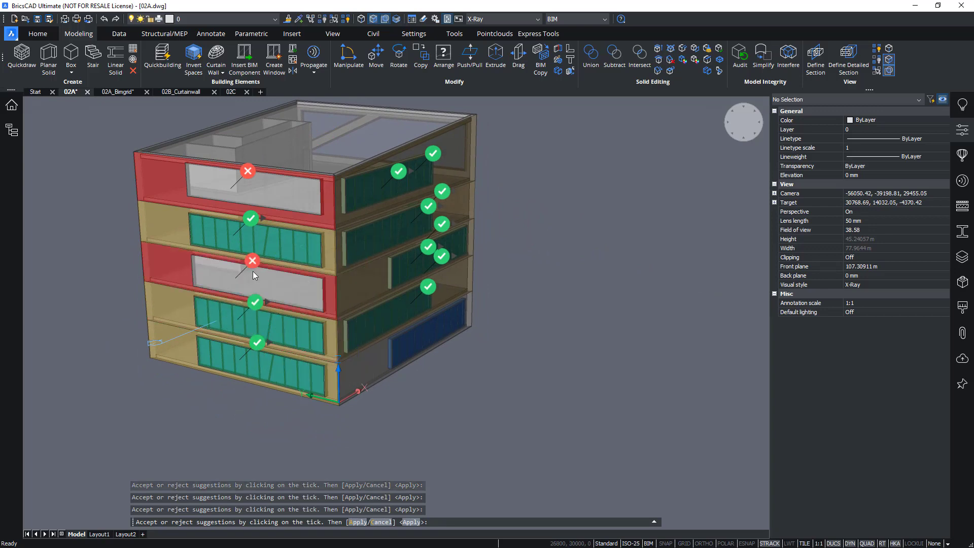
pyautogui.click(256, 344)
# - Select the four suggestions on the annex and adjoining wall together, confirm that selection, and apply the remaining propagation
pyautogui.keyDown('shift'); pyautogui.moveTo(487, 284); pyautogui.dragTo(284, 257, button='middle'); pyautogui.keyUp('shift')
pyautogui.click(409, 436)
pyautogui.click(634, 204)
pyautogui.press('Return')
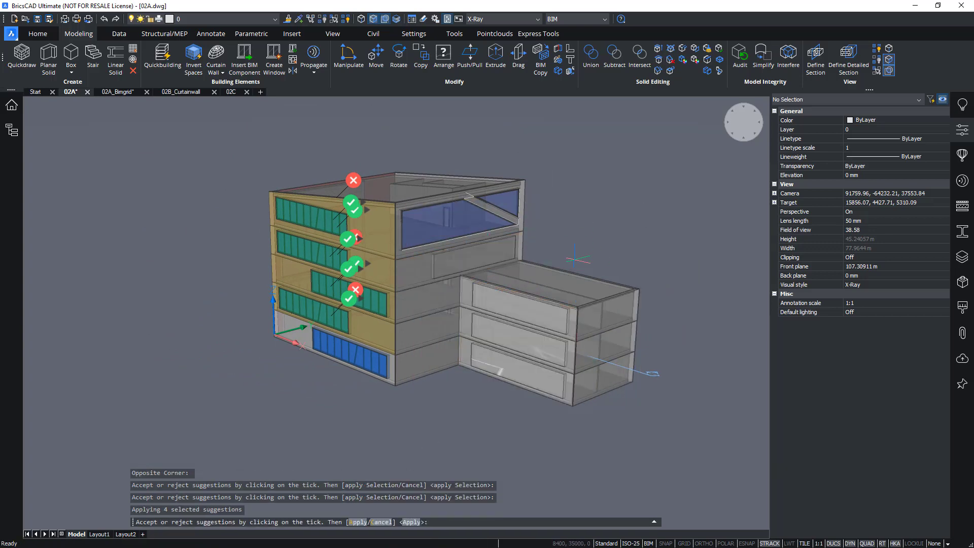
pyautogui.press('Return')
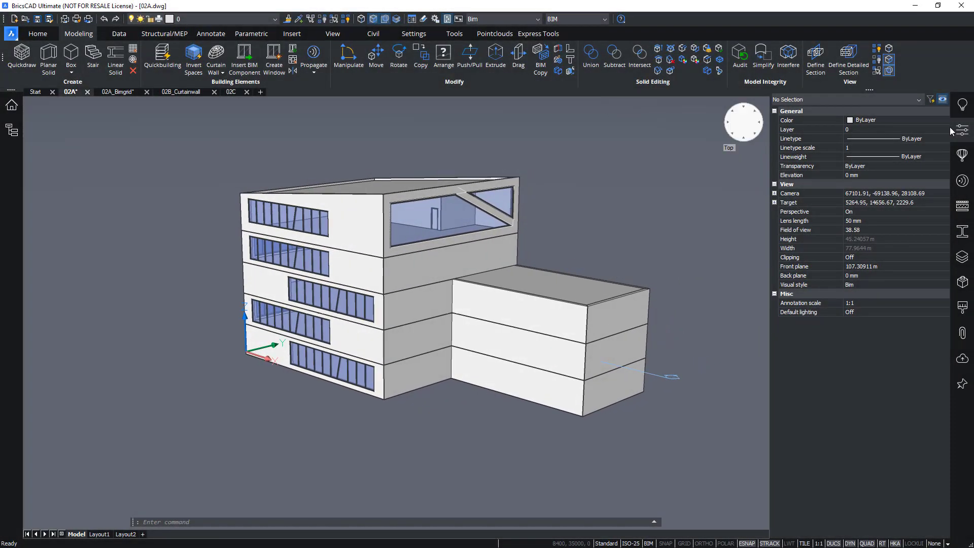
# - Hide the object properties and switch to the 02B_Curtainwall drawing, bringing the square walled box into close view
pyautogui.click(960, 130)
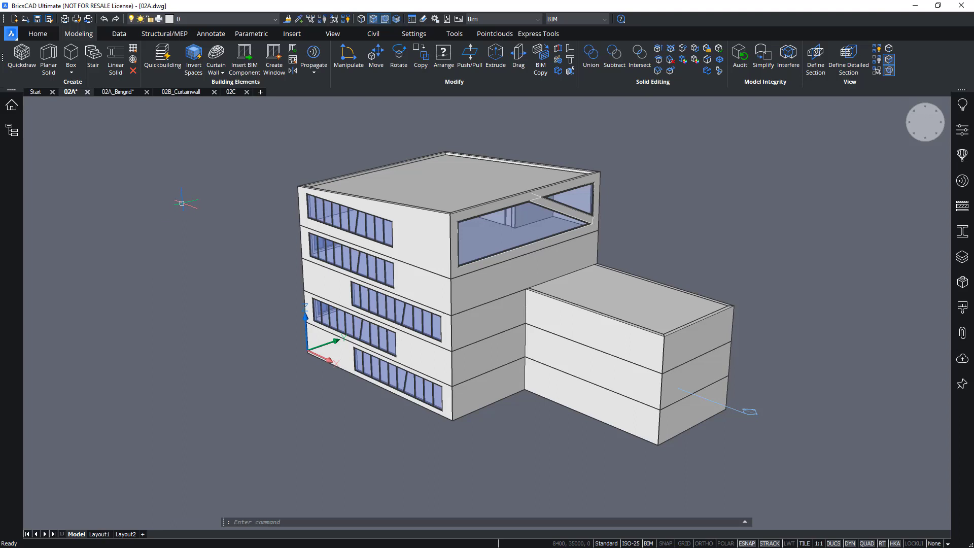
pyautogui.click(187, 94)
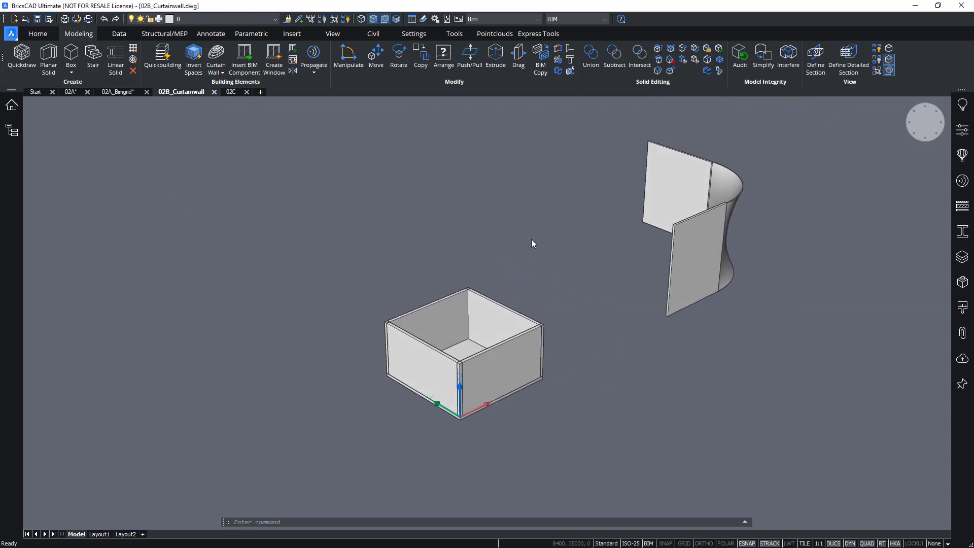
pyautogui.moveTo(537, 244); pyautogui.dragTo(340, 264, button='middle')
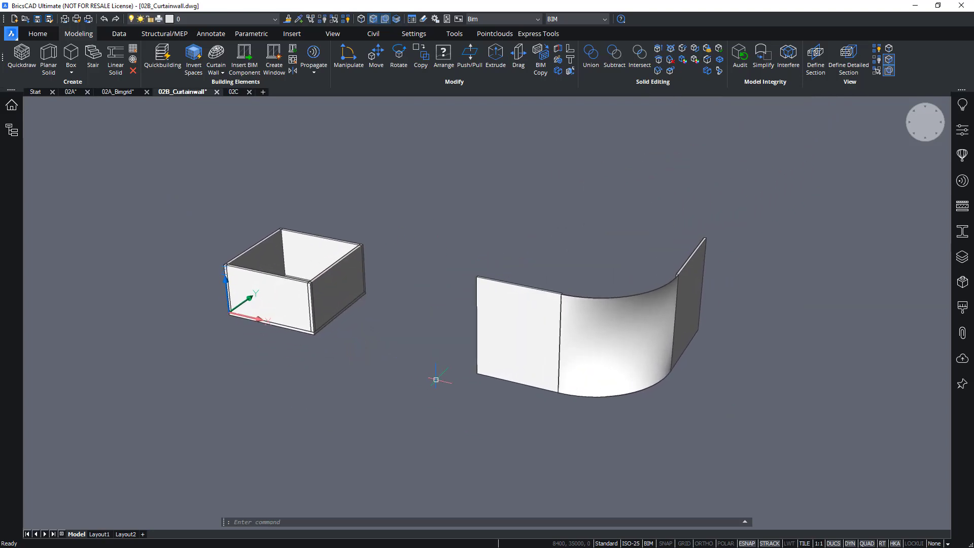
pyautogui.scroll(5, 434, 370)
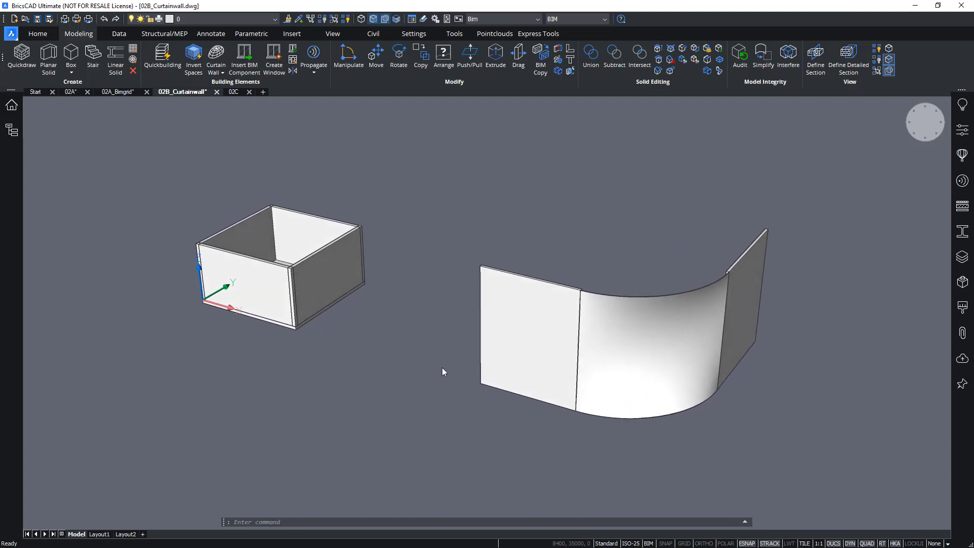
pyautogui.scroll(5, 444, 370)
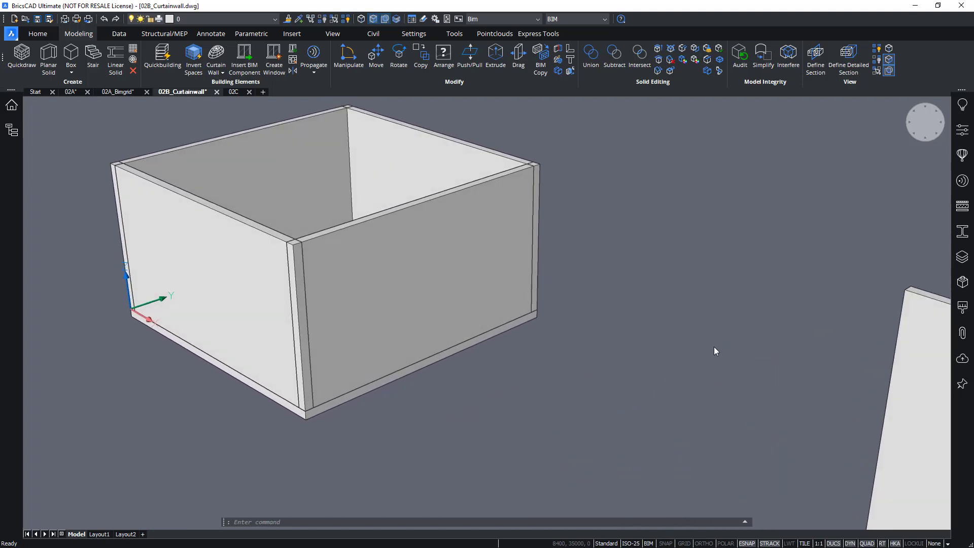
pyautogui.keyDown('shift'); pyautogui.moveTo(714, 346); pyautogui.dragTo(734, 356, button='middle'); pyautogui.keyUp('shift')
pyautogui.keyDown('shift'); pyautogui.moveTo(603, 404); pyautogui.dragTo(583, 398, button='middle'); pyautogui.keyUp('shift')
pyautogui.click(476, 300)
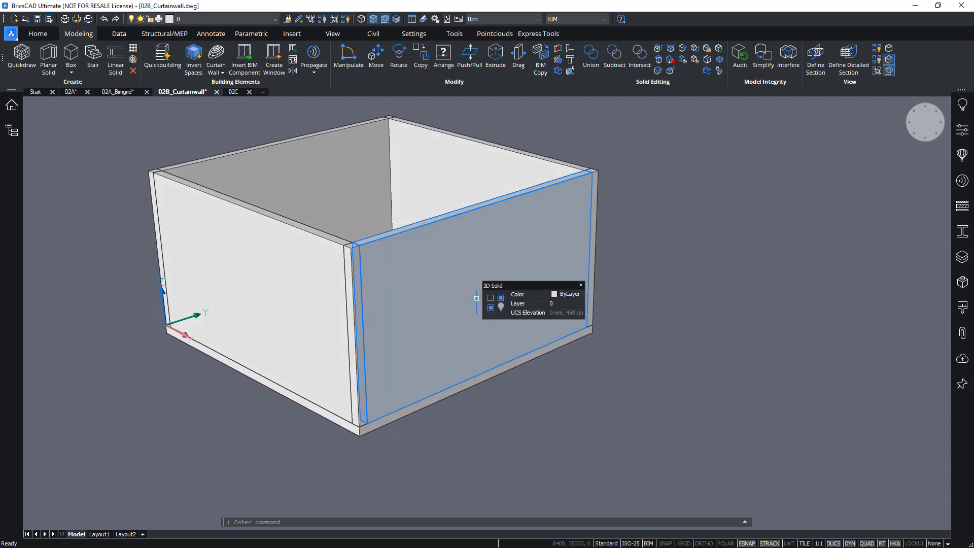
pyautogui.press('Escape')
pyautogui.keyDown('shift'); pyautogui.moveTo(675, 257); pyautogui.dragTo(696, 232, button='middle'); pyautogui.keyUp('shift')
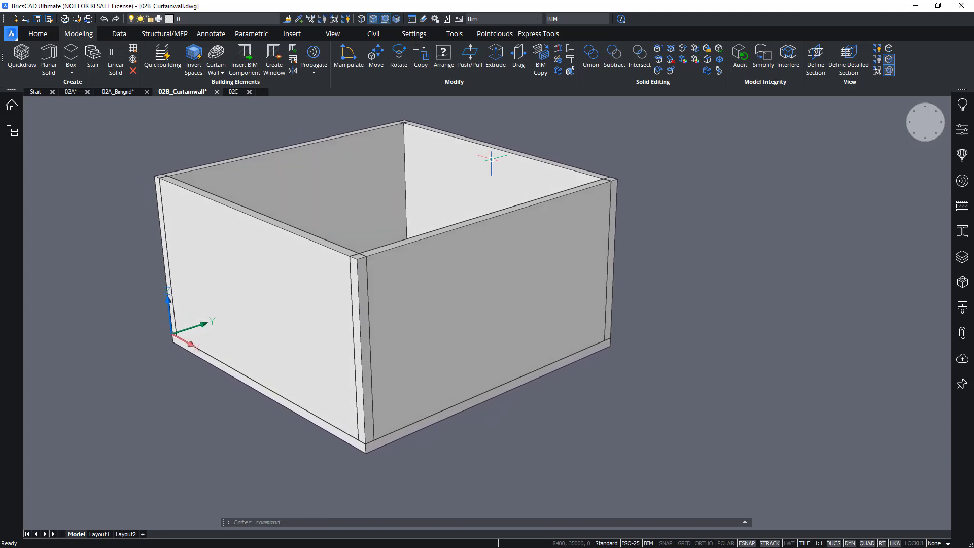
# - Start a curtain wall on the outer face of the square box's front wall
pyautogui.click(222, 74)
pyautogui.click(245, 92)
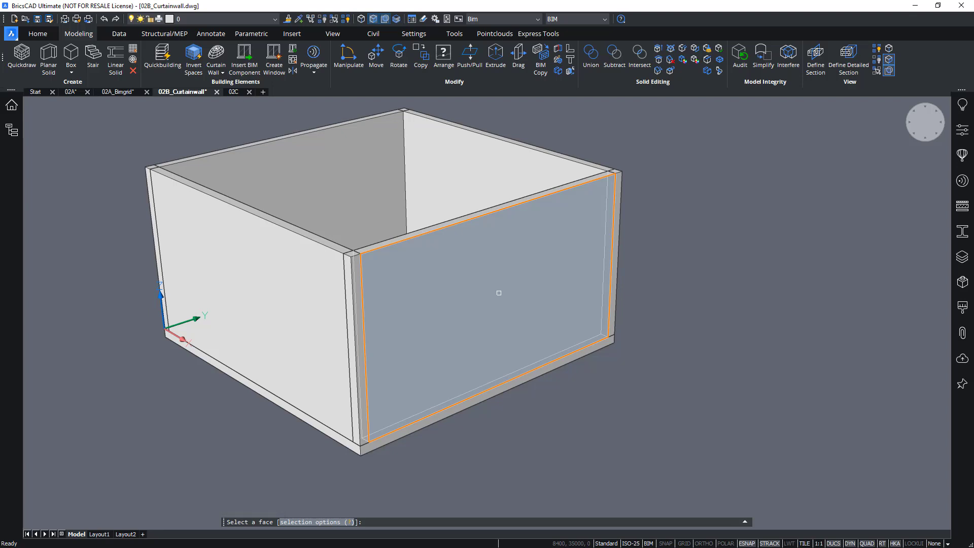
pyautogui.keyDown('shift'); pyautogui.moveTo(582, 393); pyautogui.dragTo(582, 410, button='middle'); pyautogui.keyUp('shift')
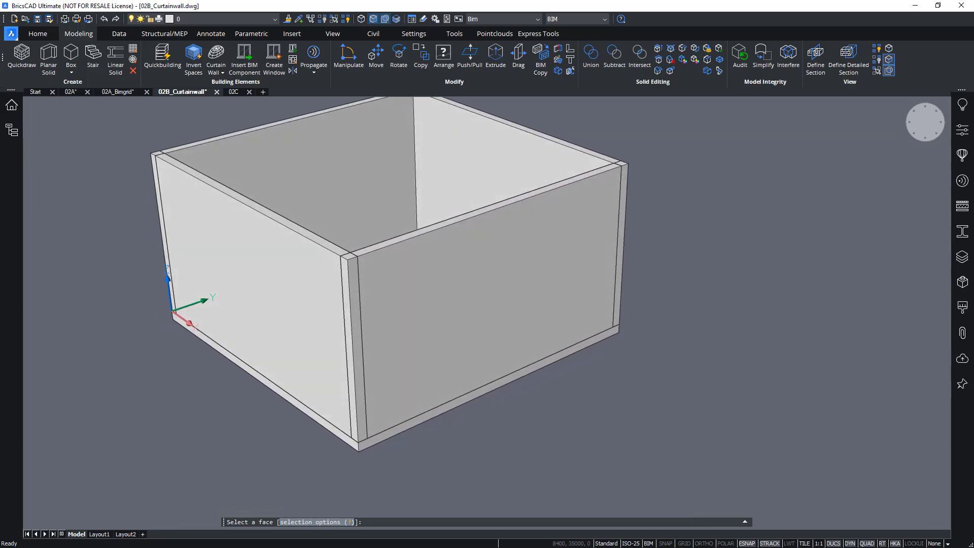
pyautogui.click(479, 303)
pyautogui.keyDown('shift'); pyautogui.moveTo(591, 475); pyautogui.dragTo(606, 476, button='middle'); pyautogui.keyUp('shift')
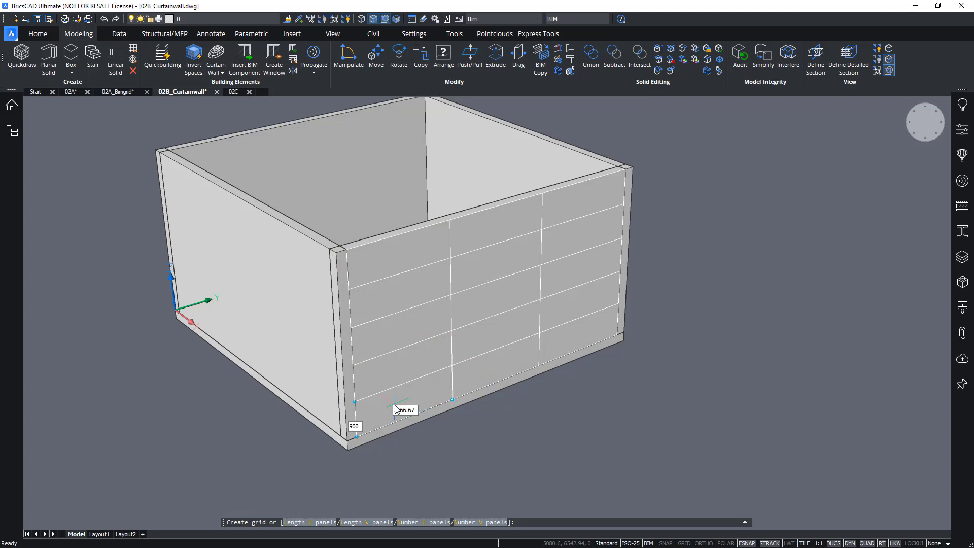
# - Set the panel width of the curtain wall grid to 1000
pyautogui.keyDown('shift'); pyautogui.moveTo(416, 412); pyautogui.dragTo(387, 418, button='middle'); pyautogui.keyUp('shift')
pyautogui.click(384, 423)
pyautogui.write('1000')
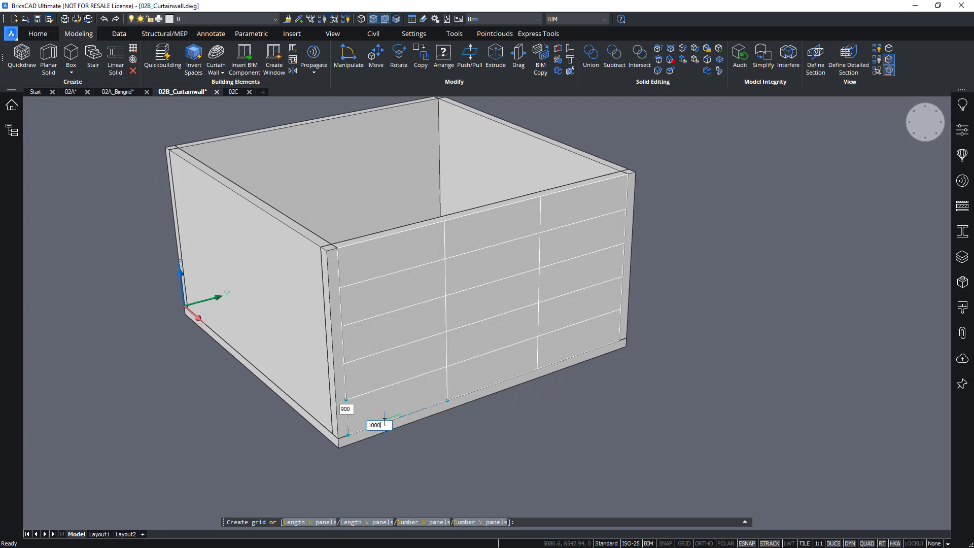
pyautogui.press('Tab')
pyautogui.press('Tab')
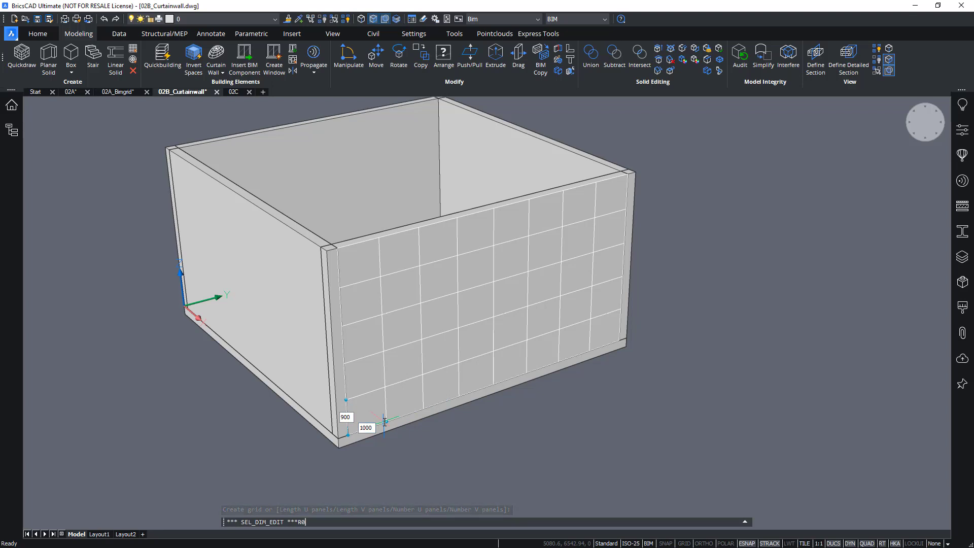
# - Set the curtain wall panels to 1600 wide and 4500 high, and accept the grid
pyautogui.click(363, 427)
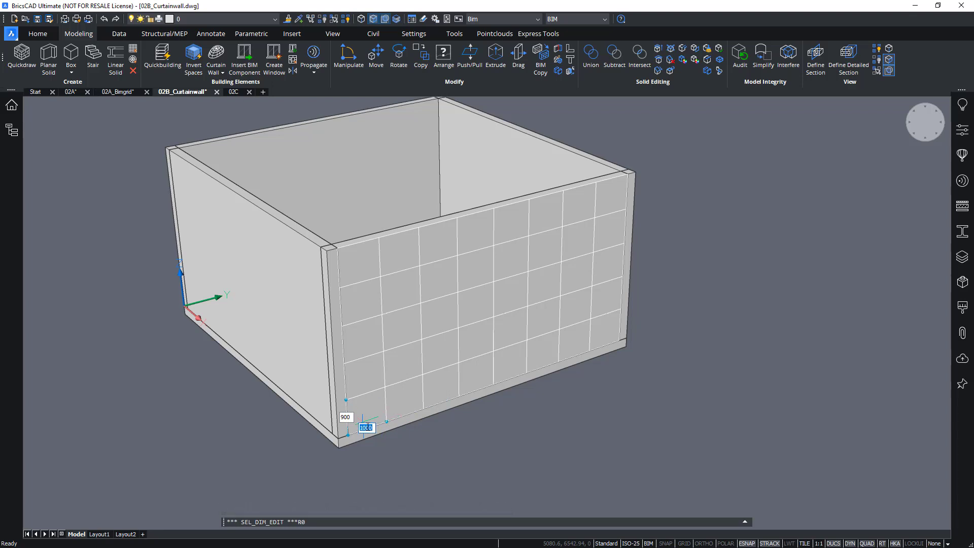
pyautogui.write('1600')
pyautogui.press('Tab')
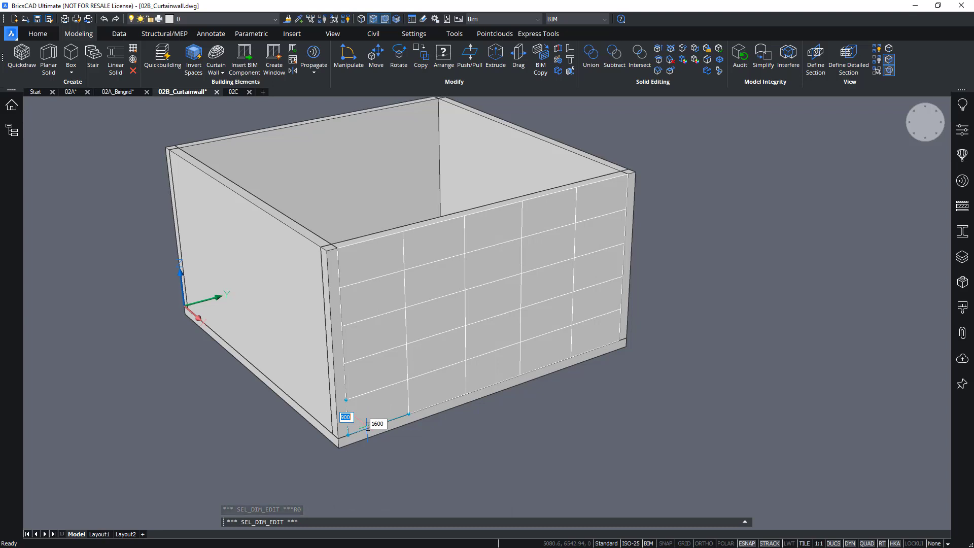
pyautogui.write('400')
pyautogui.press('Tab')
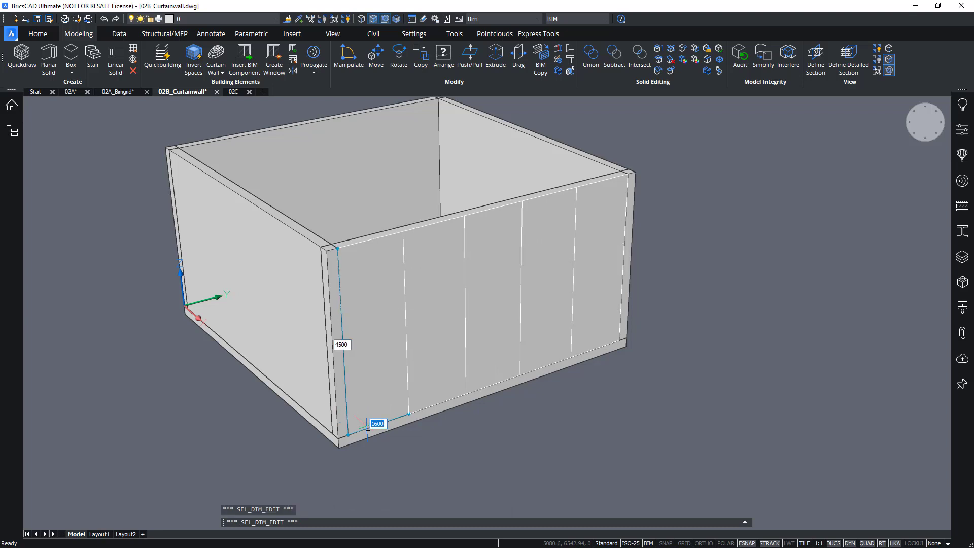
pyautogui.keyDown('shift'); pyautogui.moveTo(357, 303); pyautogui.dragTo(349, 381, button='middle'); pyautogui.keyUp('shift')
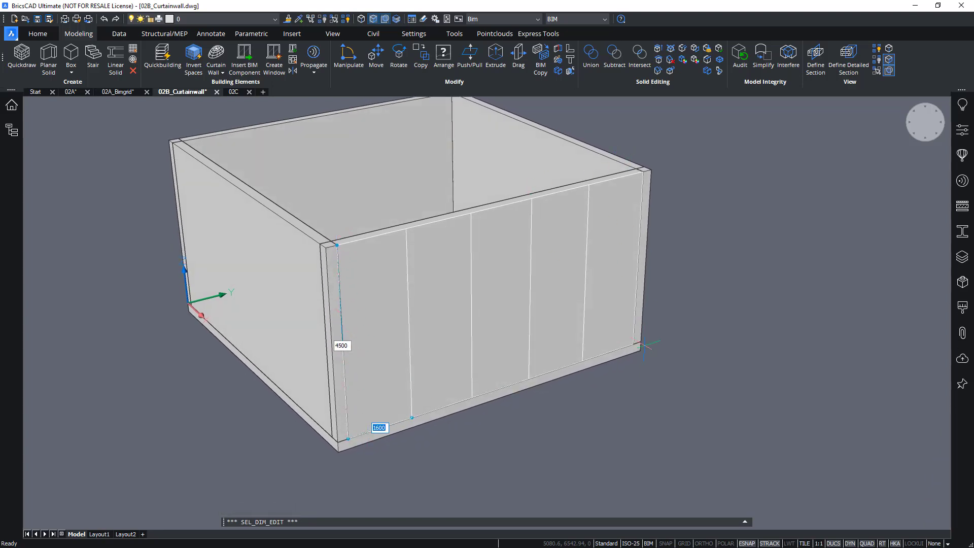
pyautogui.scroll(-3, 662, 350)
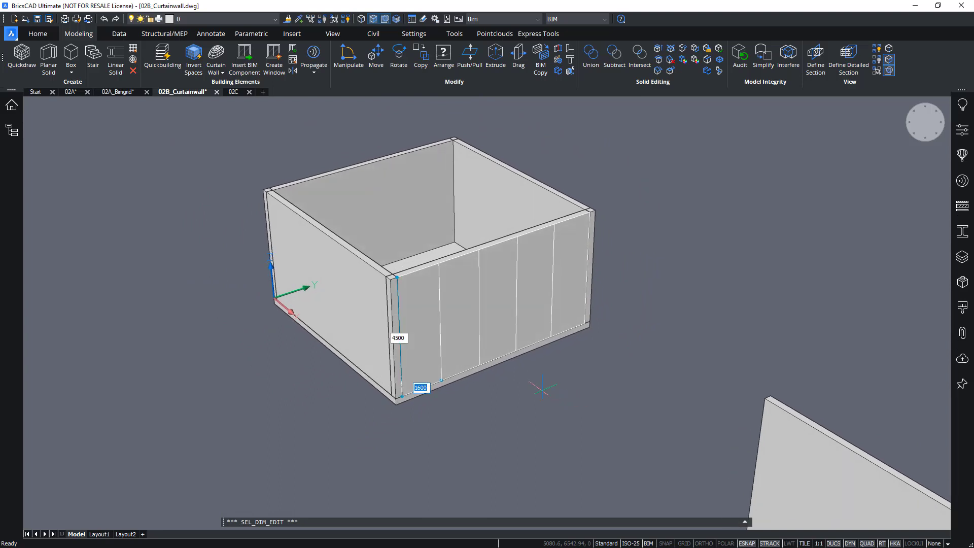
pyautogui.press('Escape')
pyautogui.scroll(4, 542, 388)
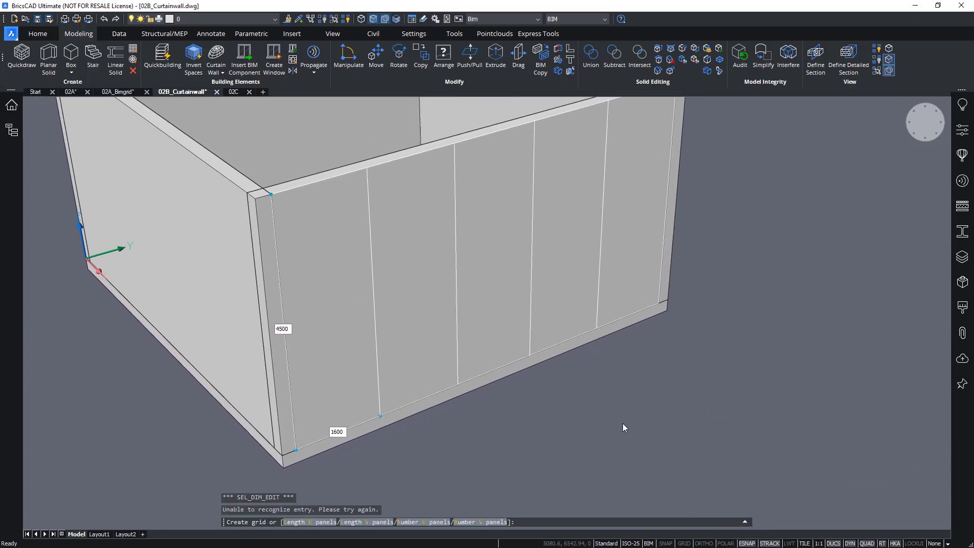
pyautogui.scroll(-3, 623, 425)
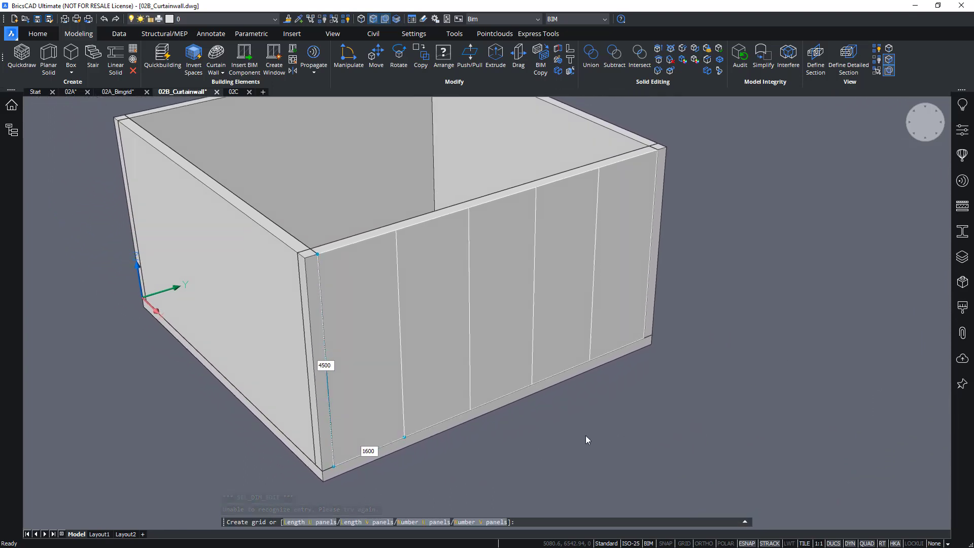
pyautogui.keyDown('shift'); pyautogui.moveTo(578, 431); pyautogui.dragTo(576, 427, button='middle'); pyautogui.keyUp('shift')
pyautogui.press('Return')
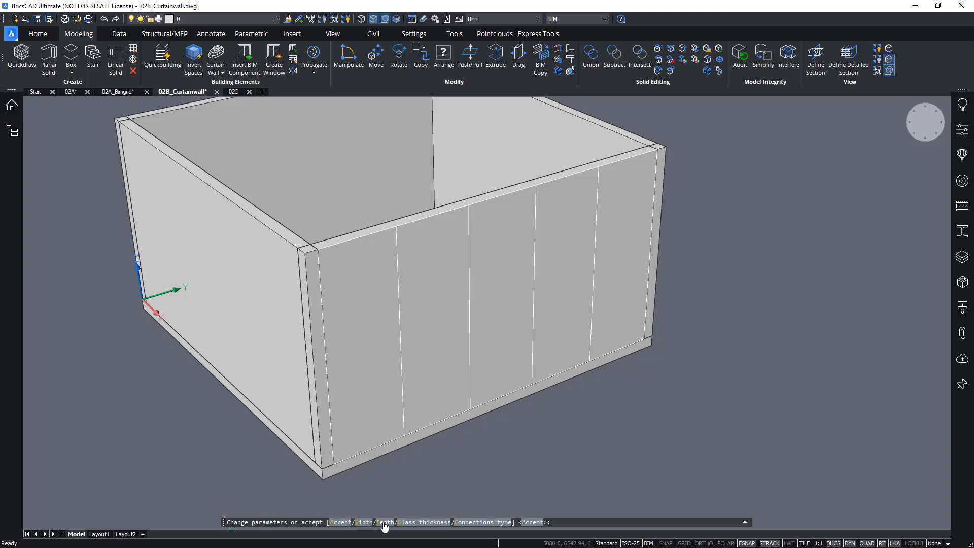
# - Set the curtain wall's frame depth to 200 and accept the parameters to create it
pyautogui.keyDown('shift'); pyautogui.moveTo(410, 489); pyautogui.dragTo(400, 493, button='middle'); pyautogui.keyUp('shift')
pyautogui.keyDown('shift'); pyautogui.moveTo(389, 530); pyautogui.dragTo(370, 528, button='middle'); pyautogui.keyUp('shift')
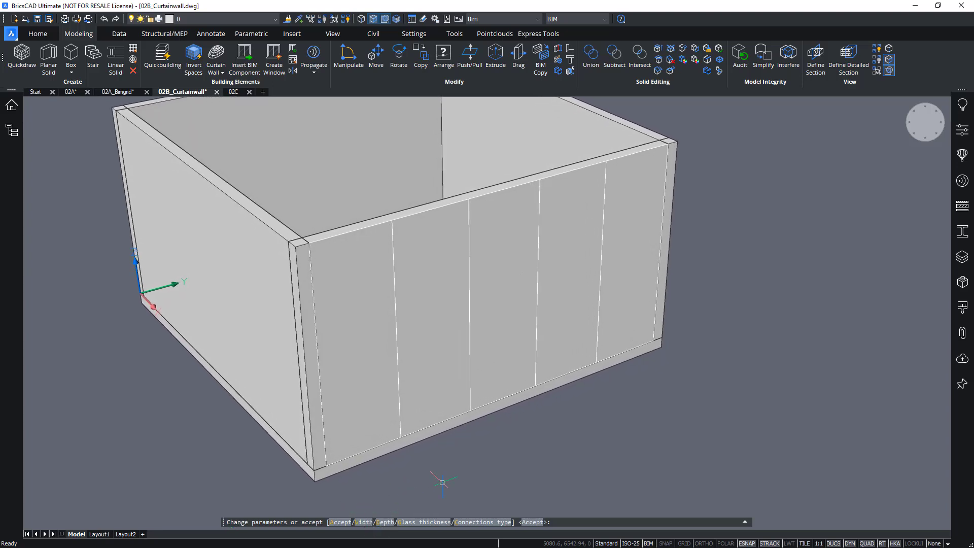
pyautogui.click(384, 522)
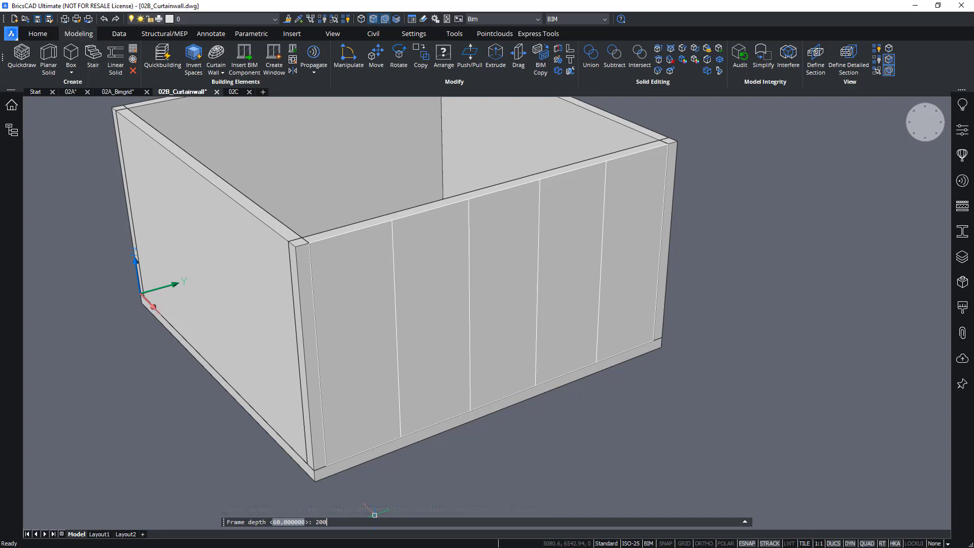
pyautogui.press('Return')
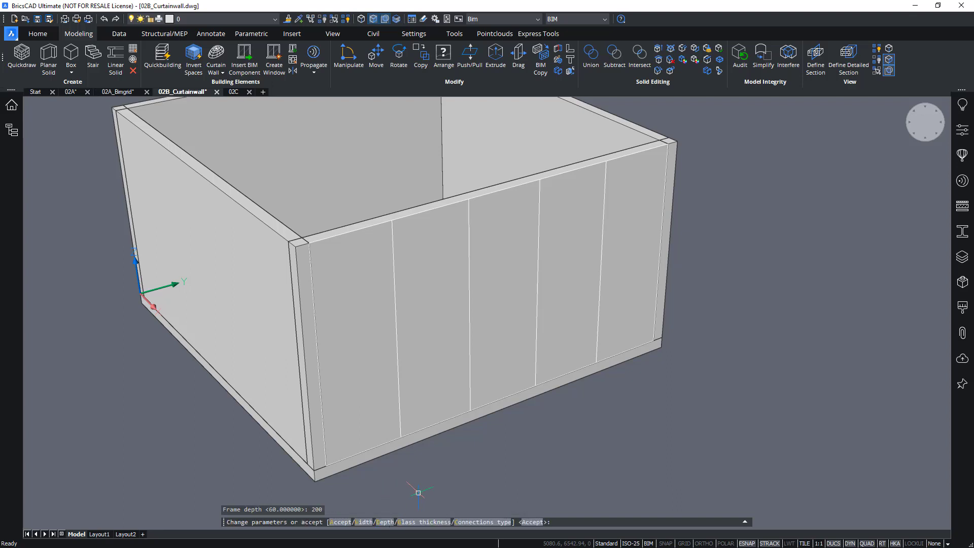
pyautogui.press('Return')
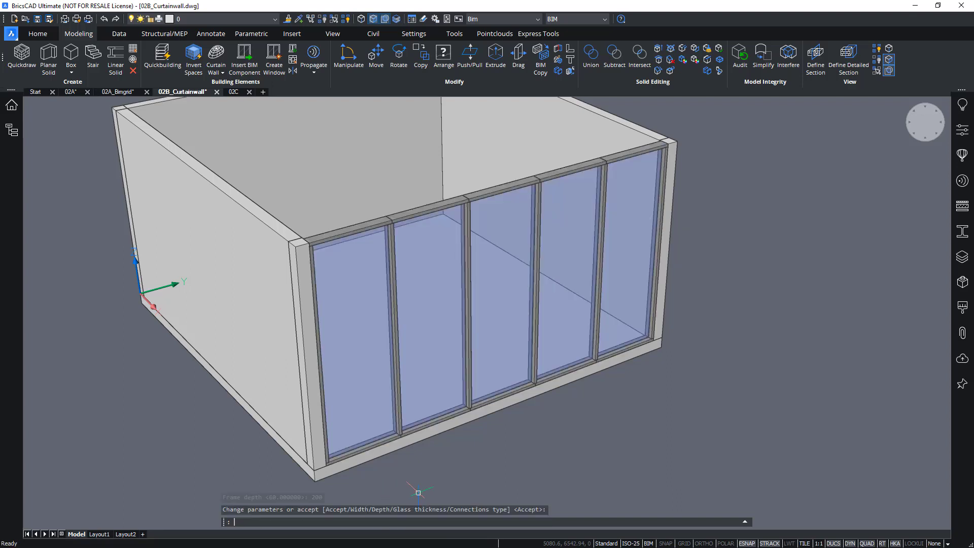
# - Examine the joints between the mullions and the upper frame of the curtain wall up close
pyautogui.keyDown('shift'); pyautogui.moveTo(592, 410); pyautogui.dragTo(254, 224, button='middle'); pyautogui.keyUp('shift')
pyautogui.keyDown('shift'); pyautogui.moveTo(456, 170); pyautogui.dragTo(311, 226, button='middle'); pyautogui.keyUp('shift')
pyautogui.scroll(7, 334, 218)
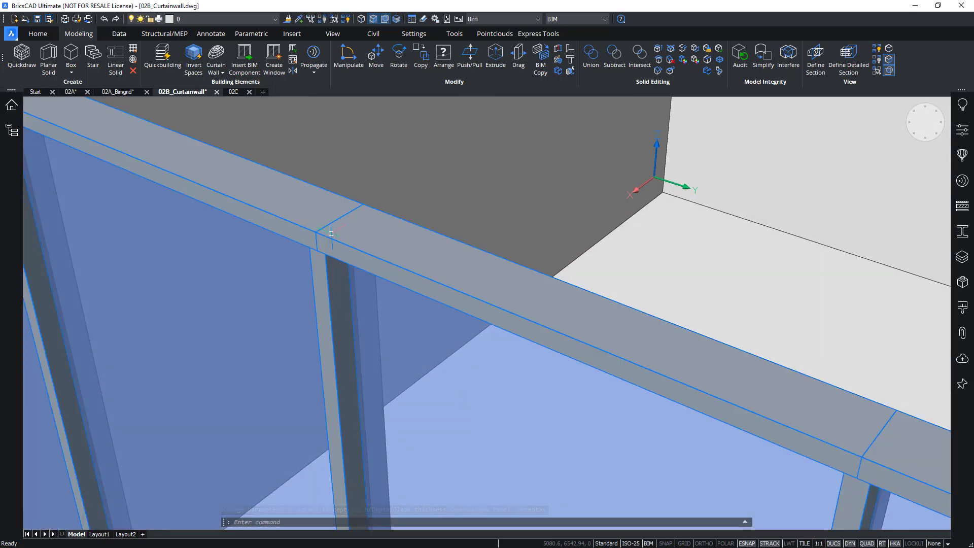
pyautogui.press('Tab')
pyautogui.press('Tab')
pyautogui.press('Tab')
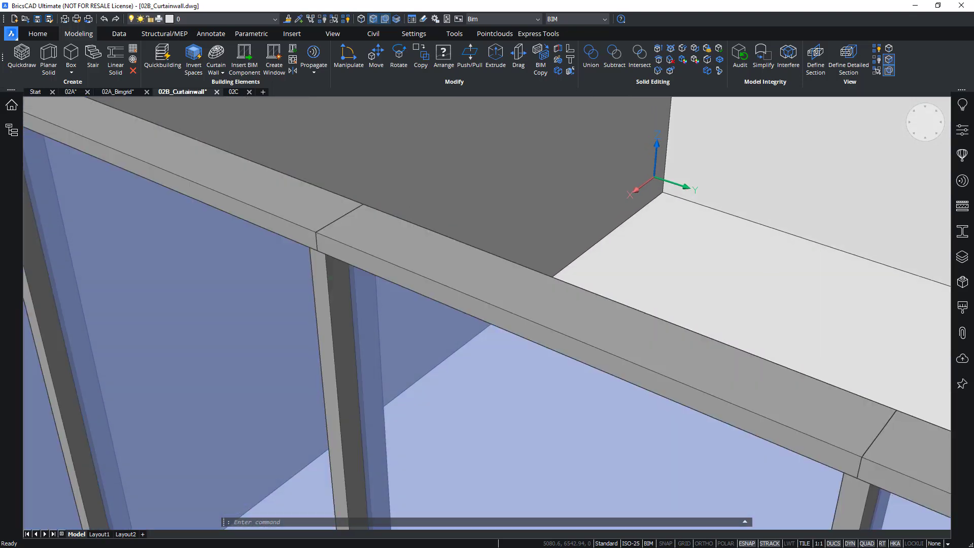
pyautogui.scroll(-8, 403, 283)
pyautogui.keyDown('shift'); pyautogui.moveTo(403, 283); pyautogui.dragTo(403, 282, button='middle'); pyautogui.keyUp('shift')
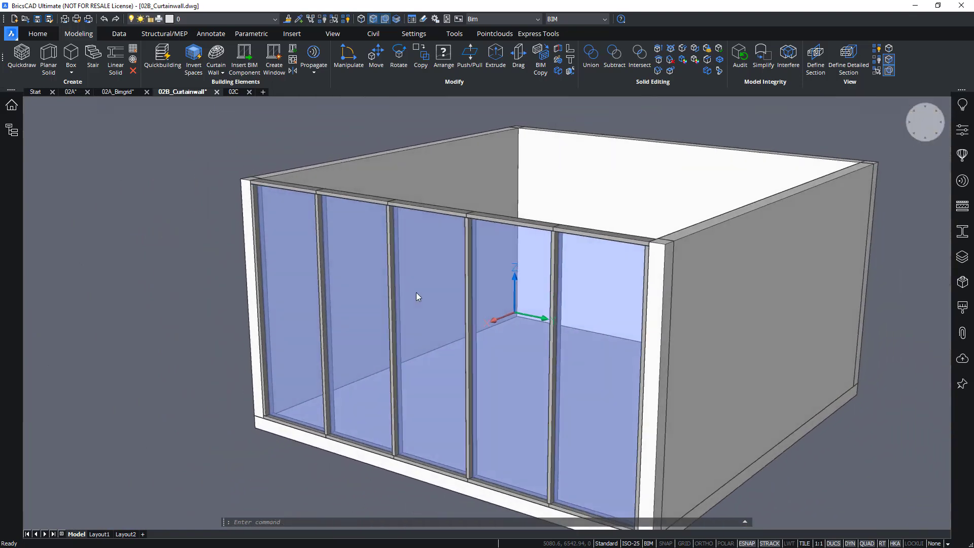
# - Review the curtain wall's properties, including its BIM and Curtain Wall Common data, and clear the selection
pyautogui.click(461, 281)
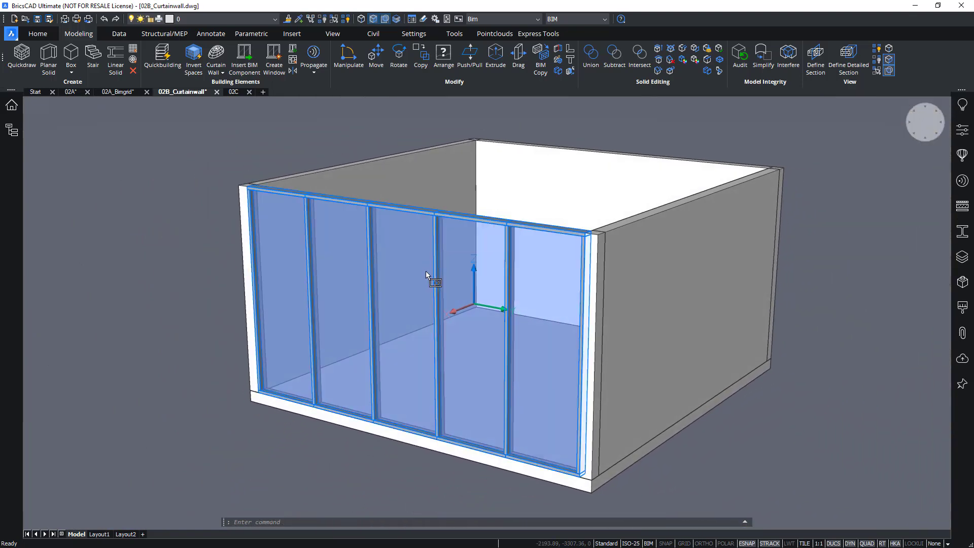
pyautogui.click(964, 128)
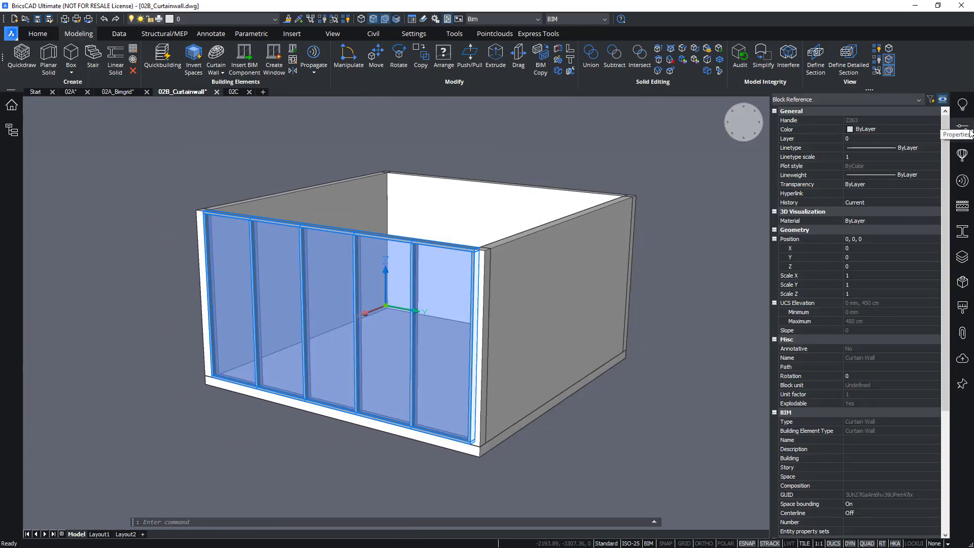
pyautogui.click(963, 129)
pyautogui.press('Escape')
pyautogui.click(568, 305)
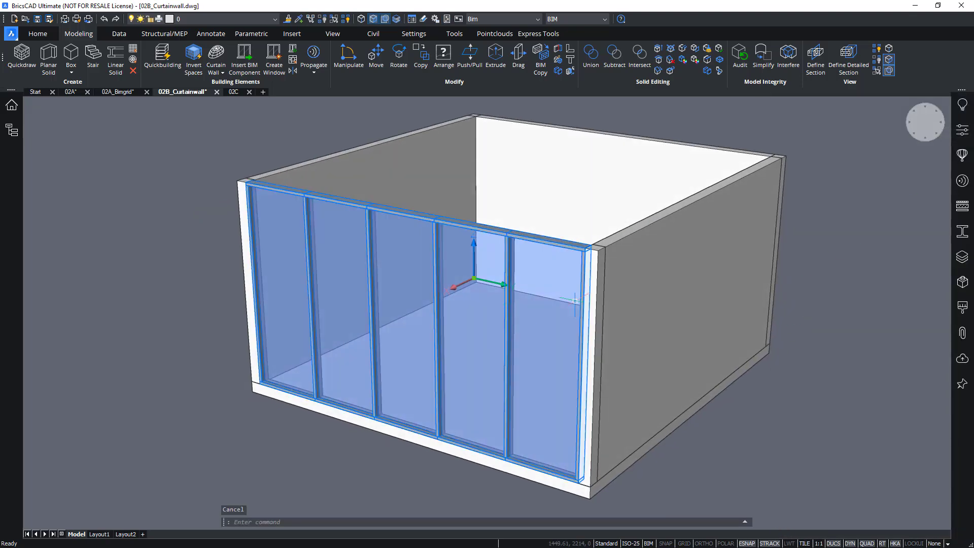
pyautogui.click(963, 129)
pyautogui.scroll(-4, 898, 325)
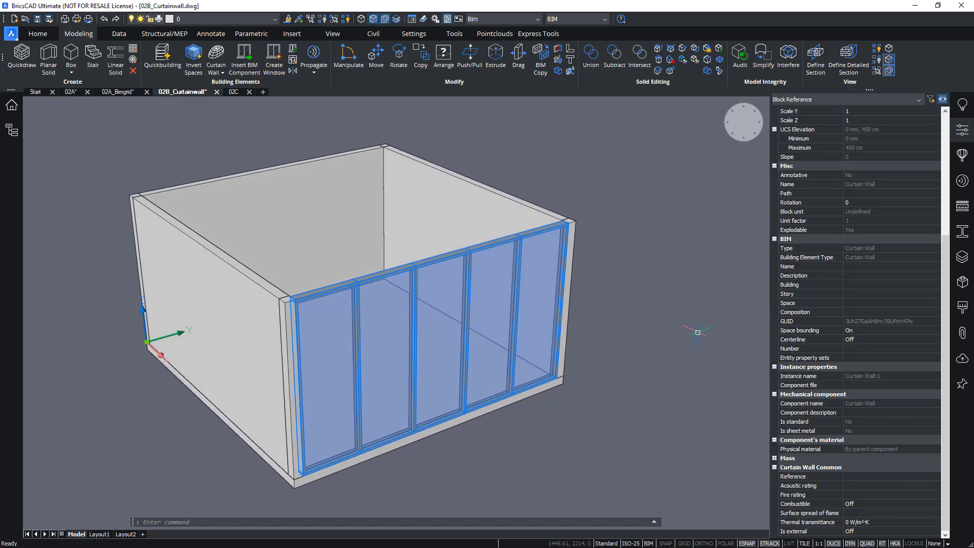
pyautogui.click(963, 127)
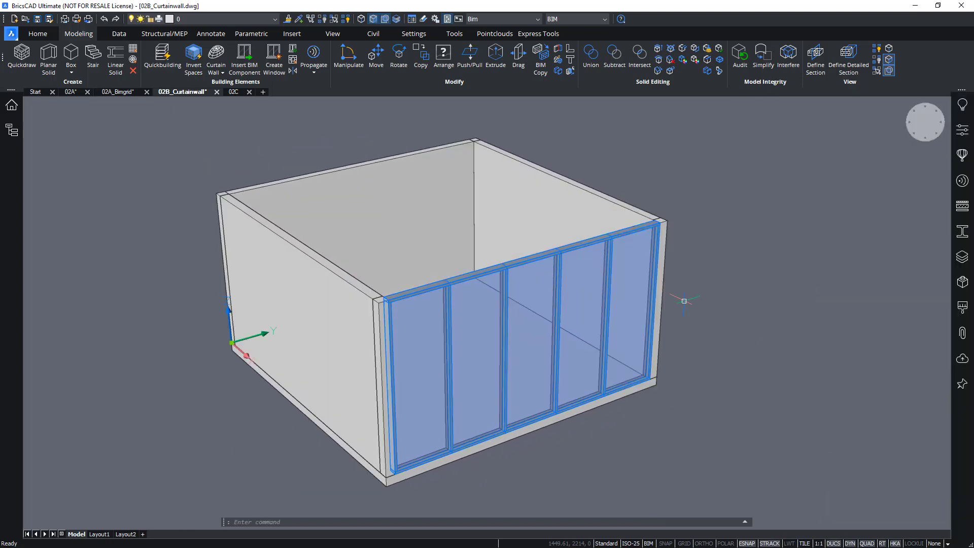
pyautogui.press('Escape')
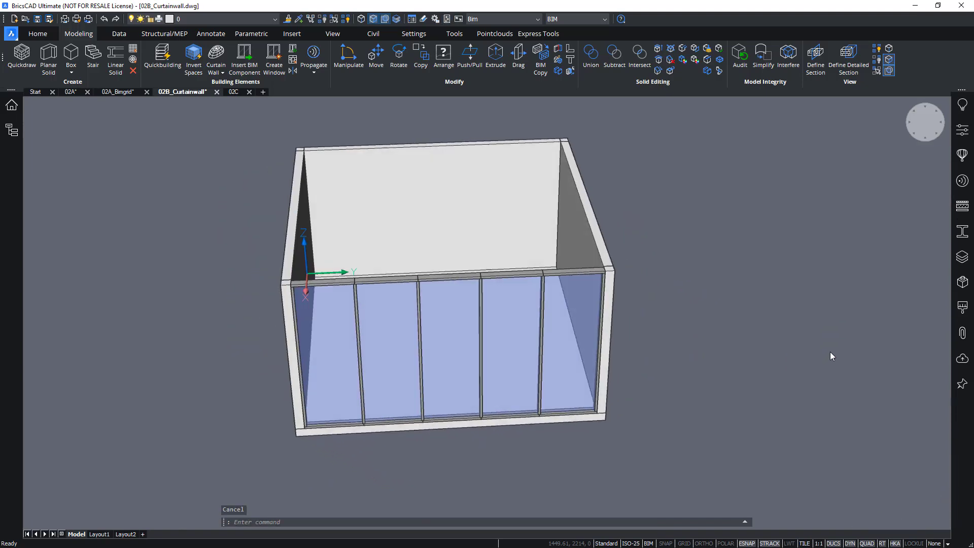
# - Delete the three remaining solid walls, keeping the corner columns, floor slab and curtain wall
pyautogui.keyDown('shift'); pyautogui.moveTo(827, 352); pyautogui.dragTo(570, 334, button='middle'); pyautogui.keyUp('shift')
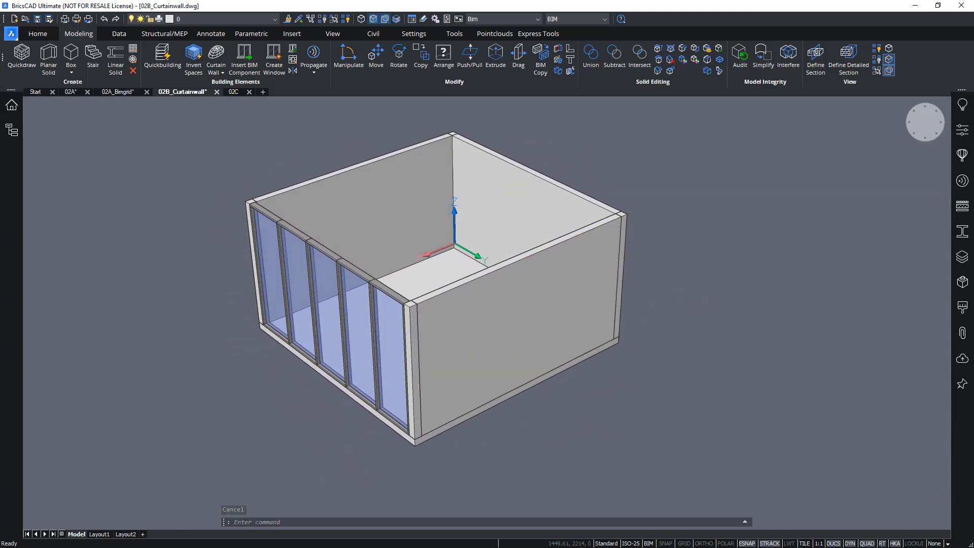
pyautogui.keyDown('shift'); pyautogui.moveTo(628, 426); pyautogui.dragTo(632, 414, button='middle'); pyautogui.keyUp('shift')
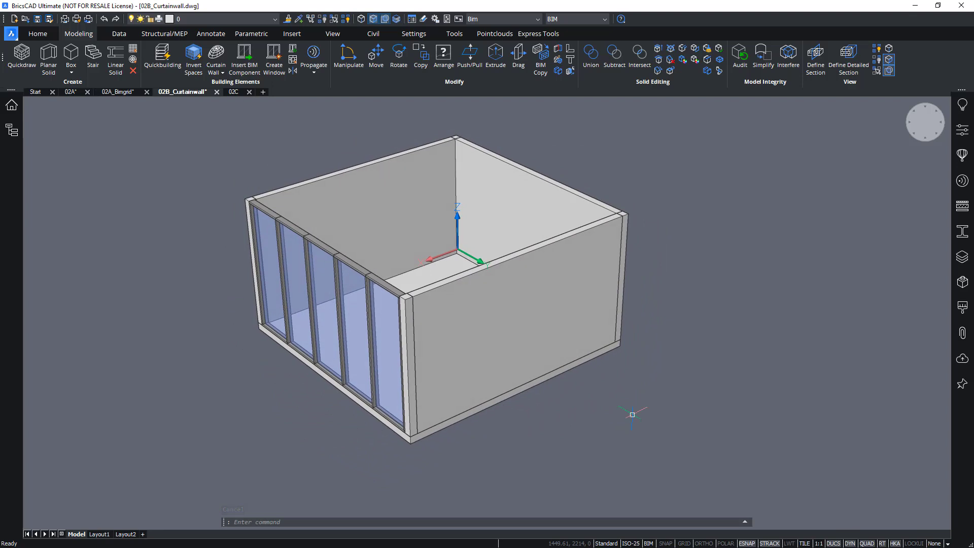
pyautogui.click(582, 325)
pyautogui.press('Delete')
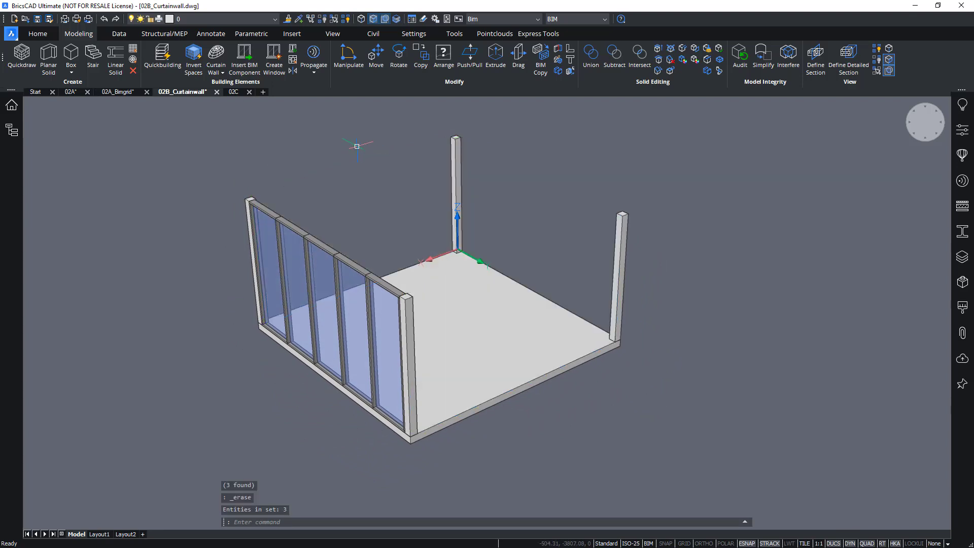
# - Start the COPYGUIDED3D command and choose the existing curtain wall as the detail object to copy
pyautogui.moveTo(357, 146)
pyautogui.keyDown('shift'); pyautogui.mouseDown(button='middle')
pyautogui.moveTo(721, 230)
pyautogui.moveTo(807, 230)
pyautogui.moveTo(791, 210)
pyautogui.mouseUp(button='middle'); pyautogui.keyUp('shift')
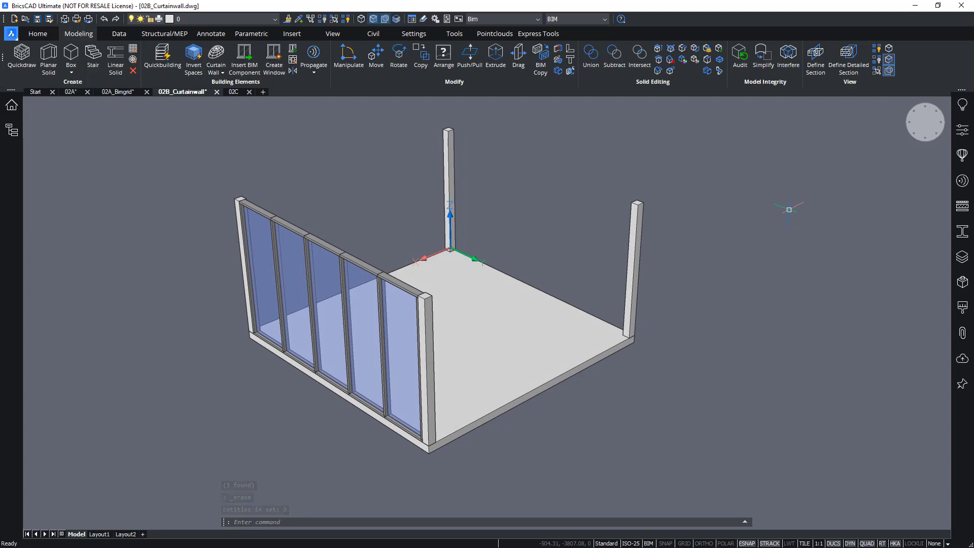
pyautogui.write('COPYG')
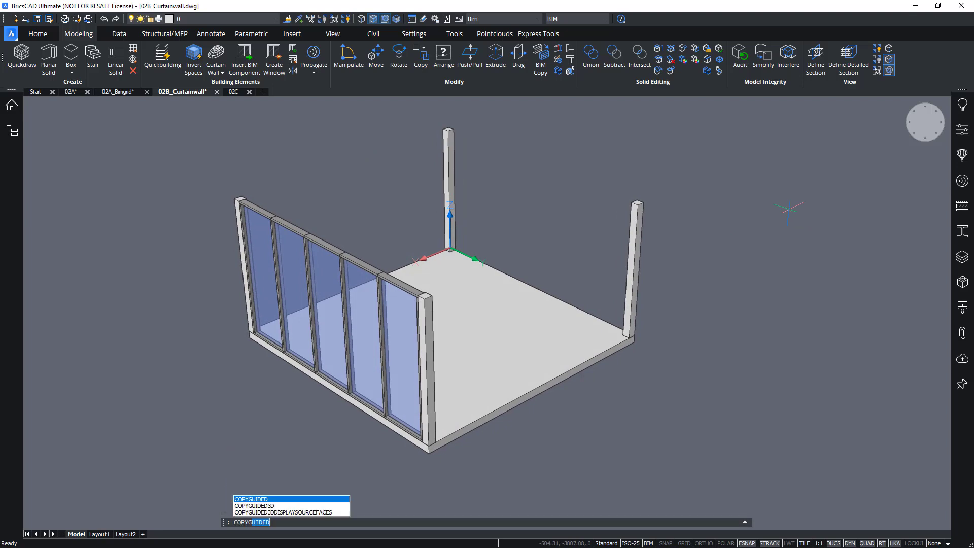
pyautogui.write('UIDED"d')
pyautogui.press('BackSpace')
pyautogui.write('3')
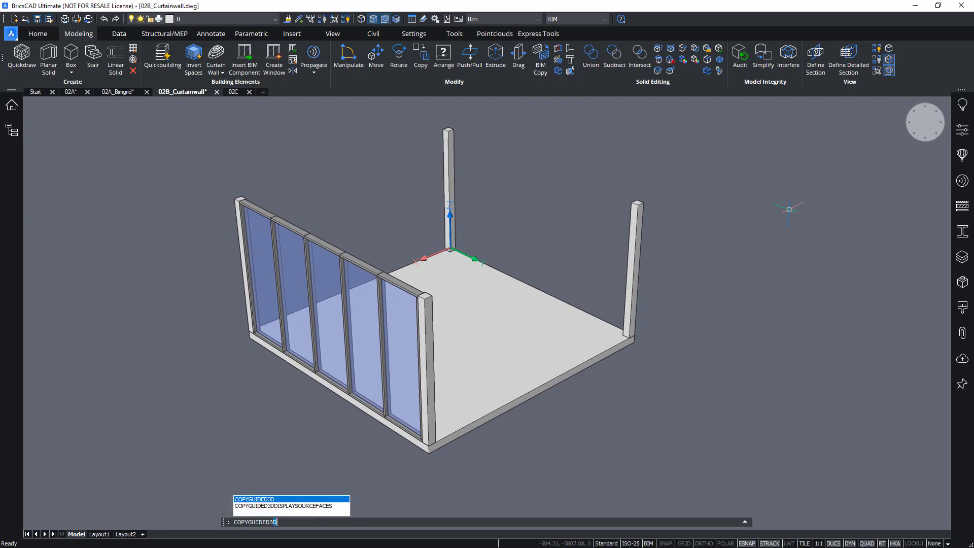
pyautogui.write('D')
pyautogui.press('Return')
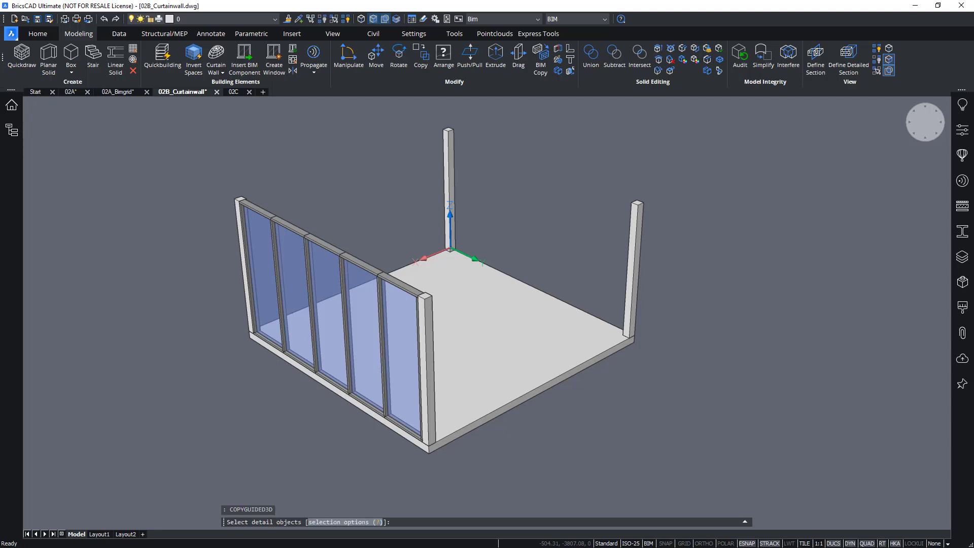
pyautogui.keyDown('shift'); pyautogui.moveTo(464, 287); pyautogui.dragTo(478, 282, button='middle'); pyautogui.keyUp('shift')
pyautogui.click(373, 288)
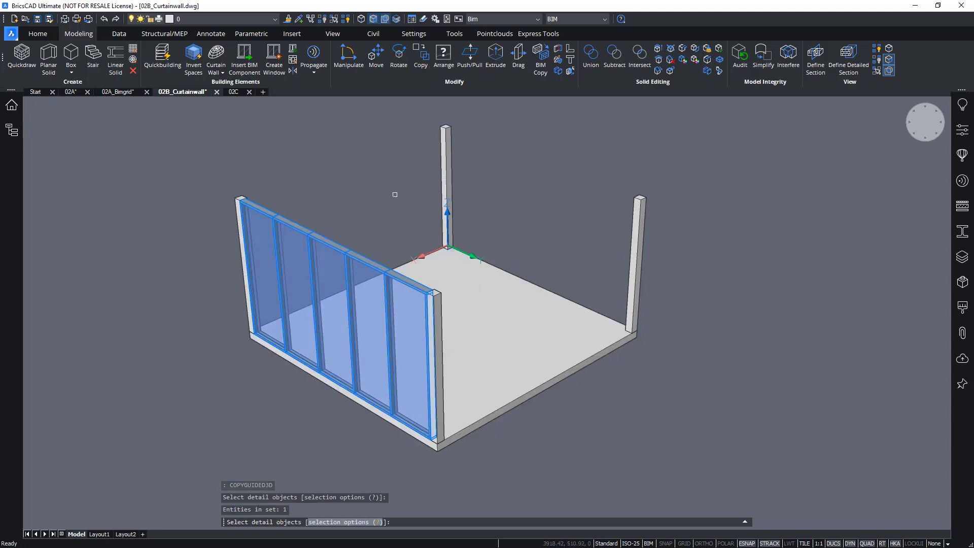
pyautogui.press('Return')
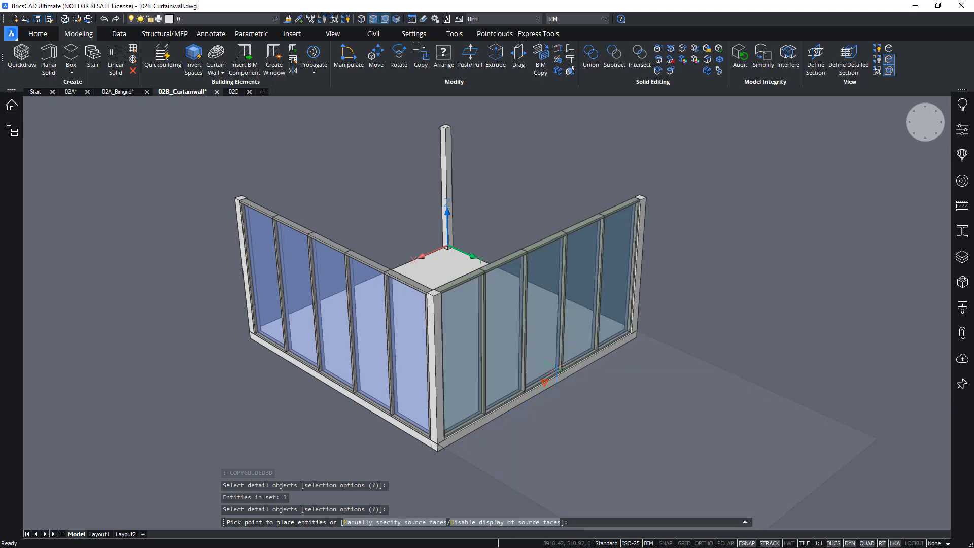
# - Place copies of the curtain wall between the corner columns on the three open sides of the slab and finish copying
pyautogui.click(558, 369)
pyautogui.keyDown('shift'); pyautogui.moveTo(558, 369); pyautogui.dragTo(346, 388, button='middle'); pyautogui.keyUp('shift')
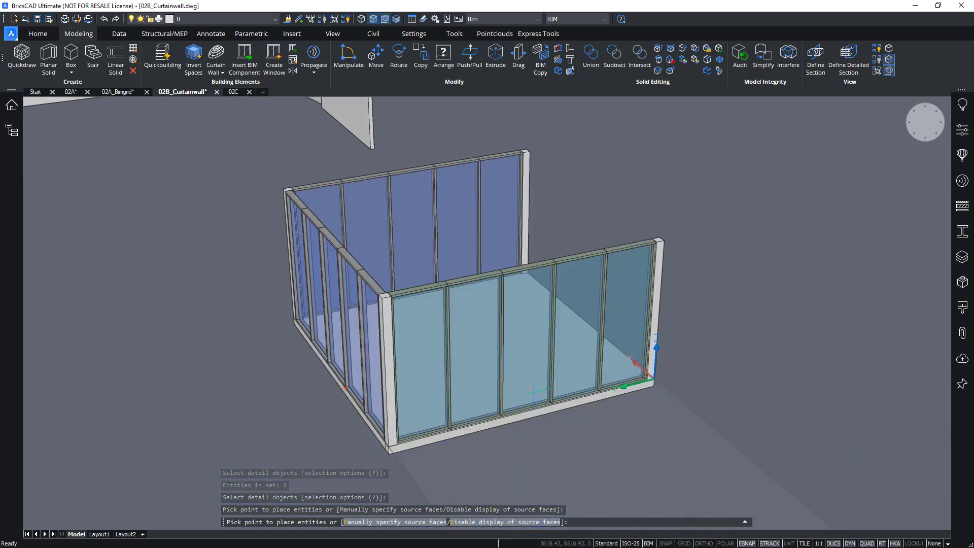
pyautogui.click(528, 414)
pyautogui.keyDown('shift'); pyautogui.moveTo(634, 396); pyautogui.dragTo(528, 432, button='middle'); pyautogui.keyUp('shift')
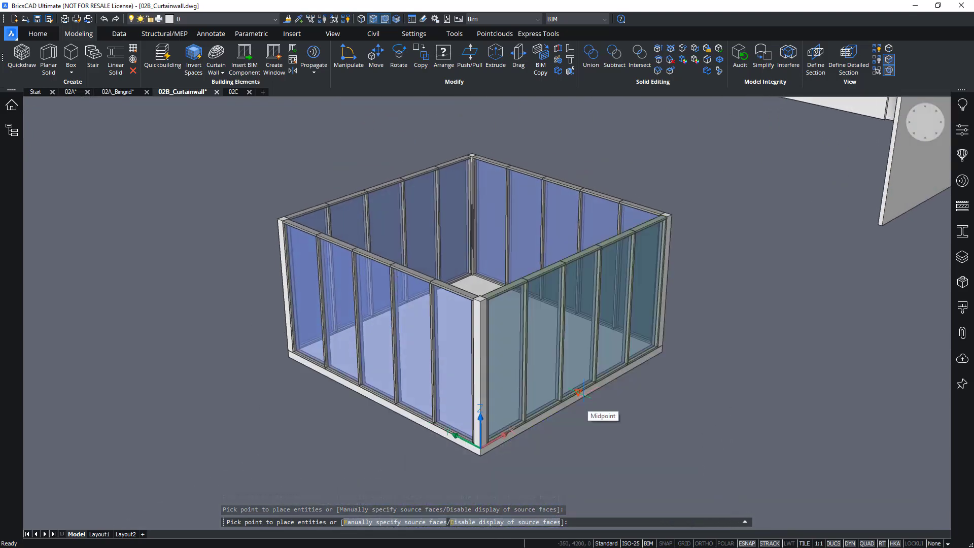
pyautogui.click(583, 396)
pyautogui.keyDown('shift'); pyautogui.moveTo(599, 422); pyautogui.dragTo(593, 459, button='middle'); pyautogui.keyUp('shift')
pyautogui.press('Return')
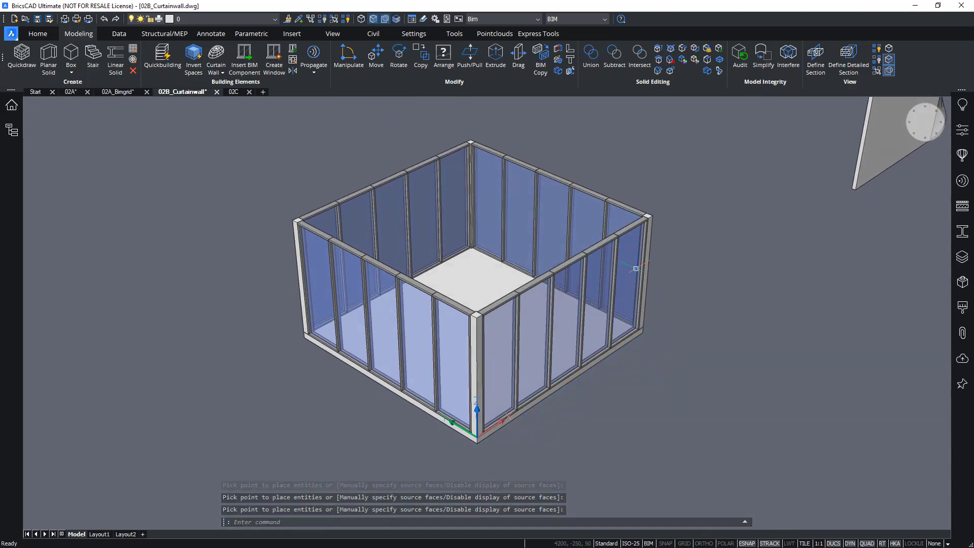
# - Examine the building enclosed by curtain walls and the separate double-curved wall between two flat walls from several sides
pyautogui.keyDown('shift'); pyautogui.moveTo(781, 242); pyautogui.dragTo(710, 249, button='middle'); pyautogui.keyUp('shift')
pyautogui.scroll(2, 675, 308)
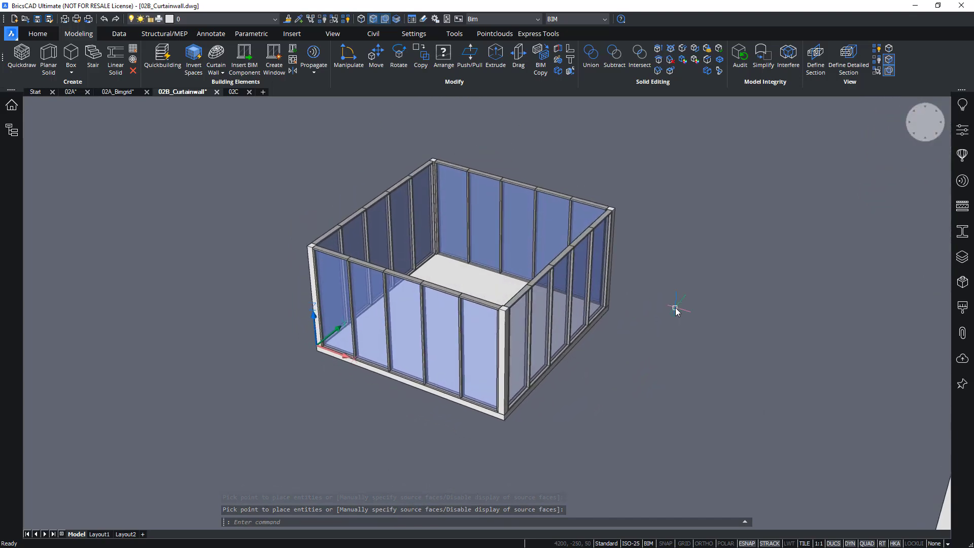
pyautogui.scroll(3, 676, 308)
pyautogui.scroll(3, 675, 309)
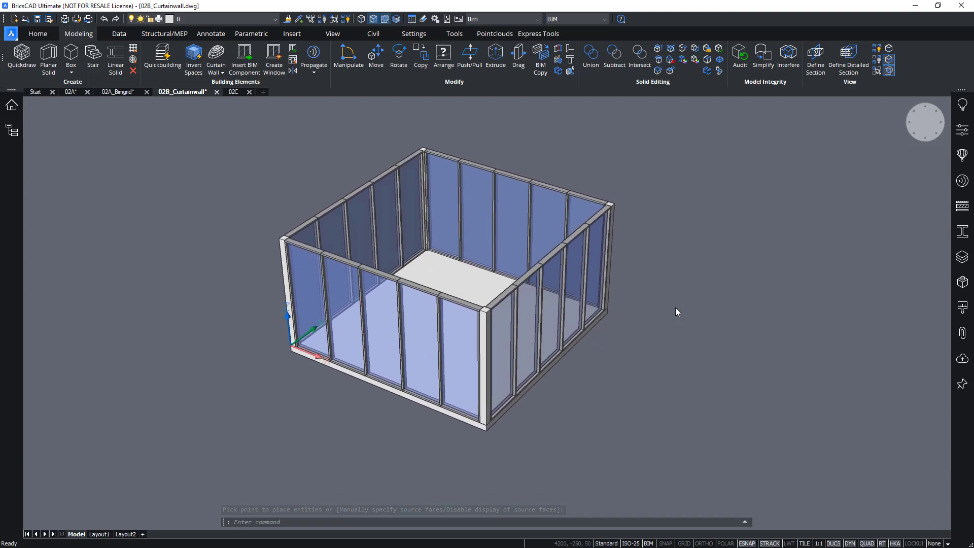
pyautogui.scroll(-6, 675, 308)
pyautogui.keyDown('shift'); pyautogui.moveTo(675, 308); pyautogui.dragTo(548, 210, button='middle'); pyautogui.keyUp('shift')
pyautogui.keyDown('shift'); pyautogui.moveTo(262, 279); pyautogui.dragTo(283, 285, button='middle'); pyautogui.keyUp('shift')
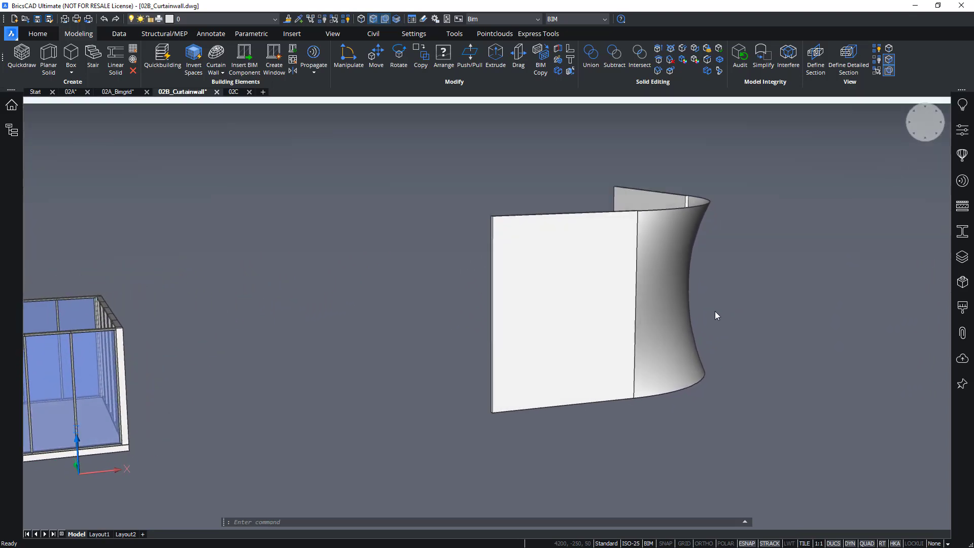
pyautogui.click(653, 296)
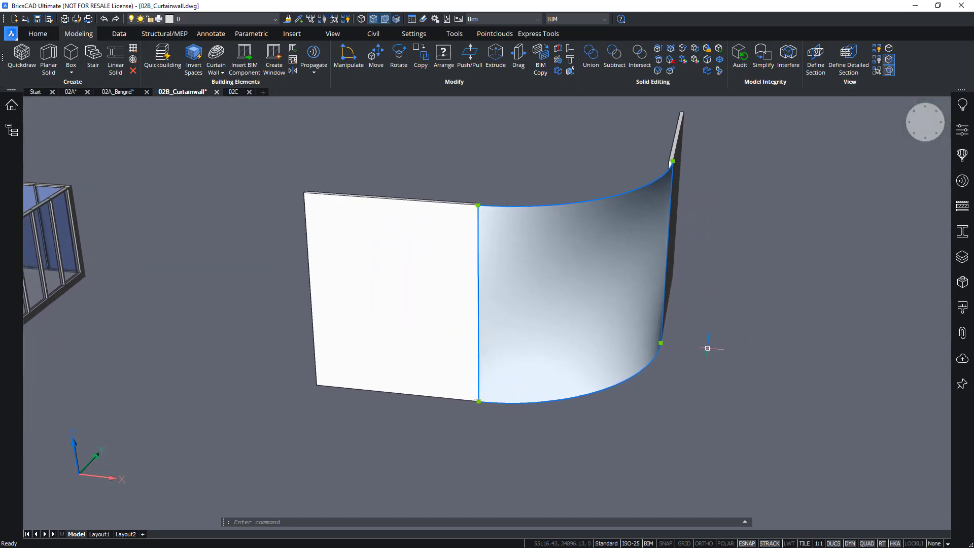
pyautogui.keyDown('shift'); pyautogui.moveTo(771, 307); pyautogui.dragTo(727, 328, button='middle'); pyautogui.keyUp('shift')
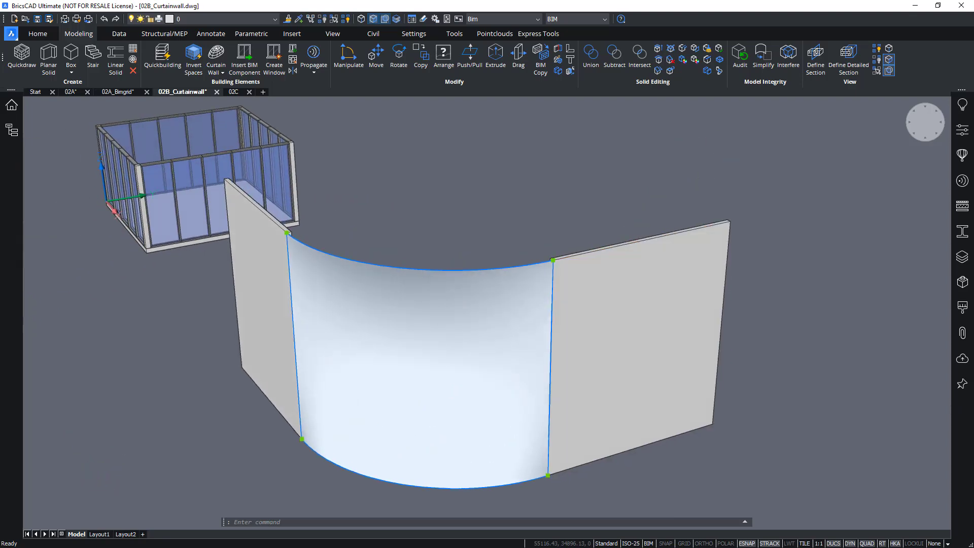
pyautogui.press('Escape')
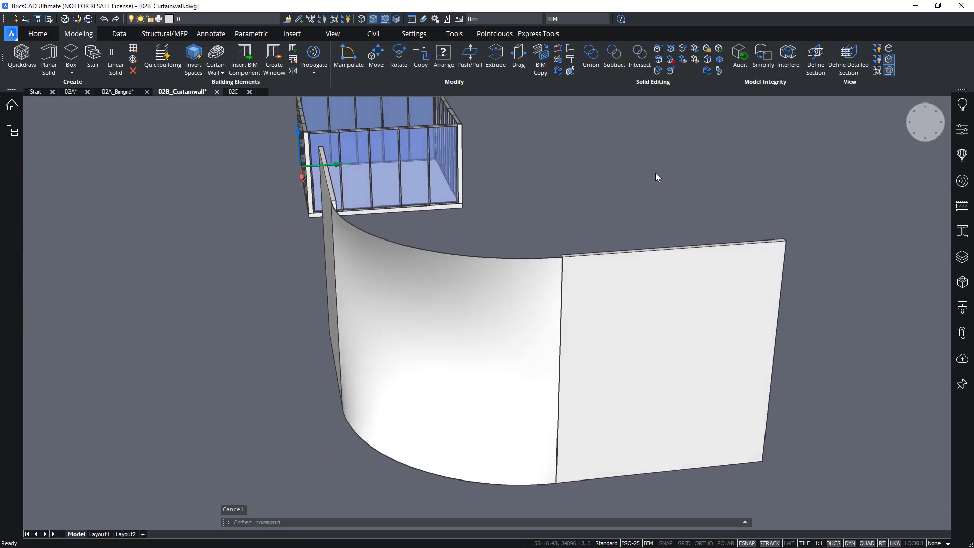
pyautogui.keyDown('shift'); pyautogui.moveTo(654, 176); pyautogui.dragTo(223, 144, button='middle'); pyautogui.keyUp('shift')
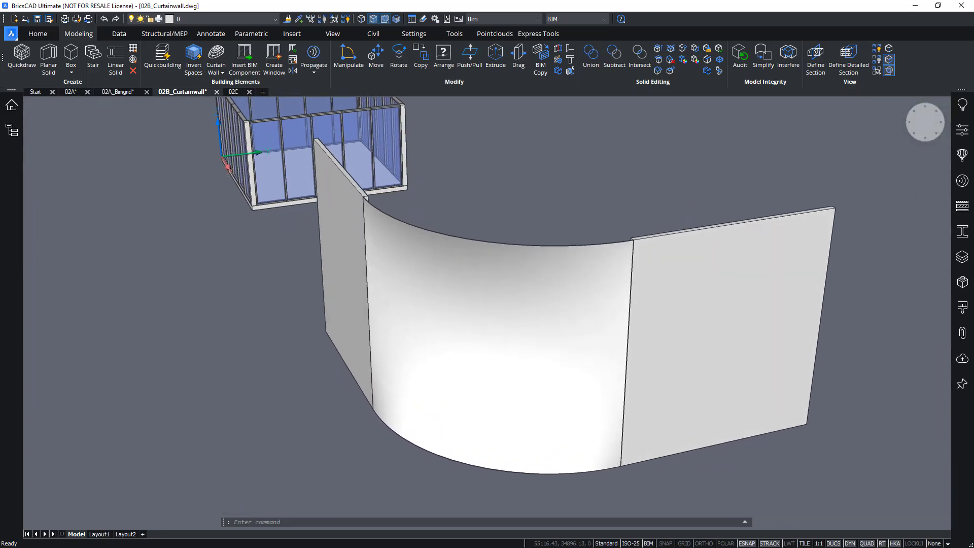
# - Start a curtain wall on the front face of the double-curved middle wall to preview its panel grid
pyautogui.click(217, 52)
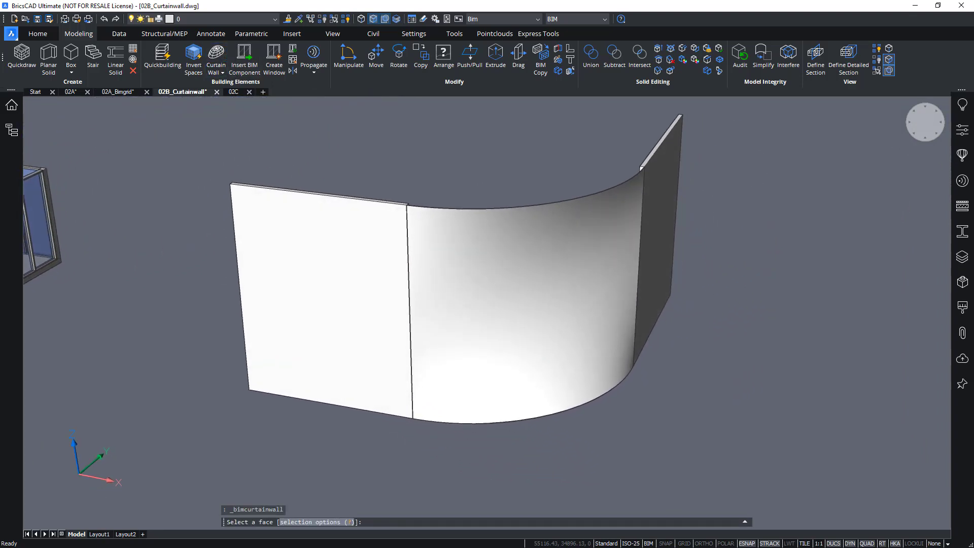
pyautogui.click(519, 318)
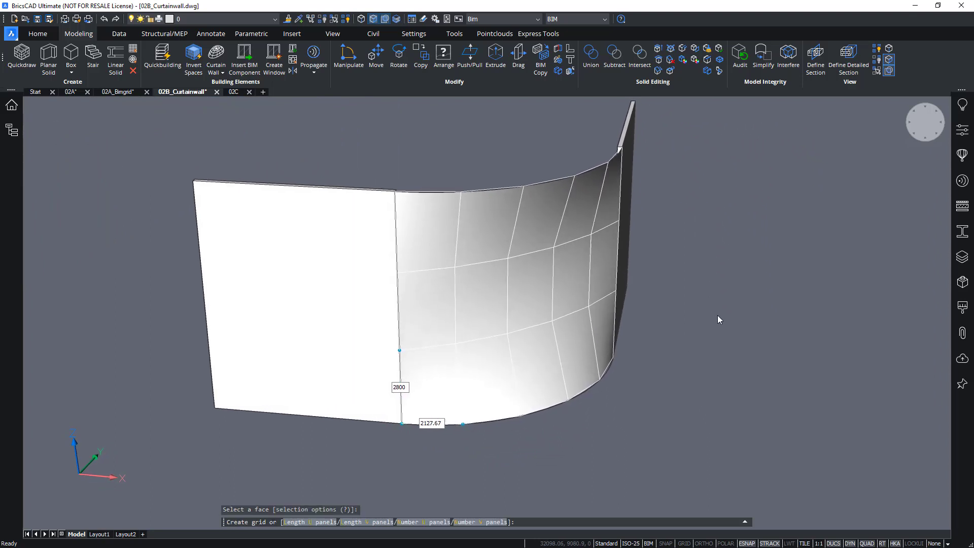
pyautogui.keyDown('shift'); pyautogui.moveTo(718, 316); pyautogui.dragTo(643, 303, button='middle'); pyautogui.keyUp('shift')
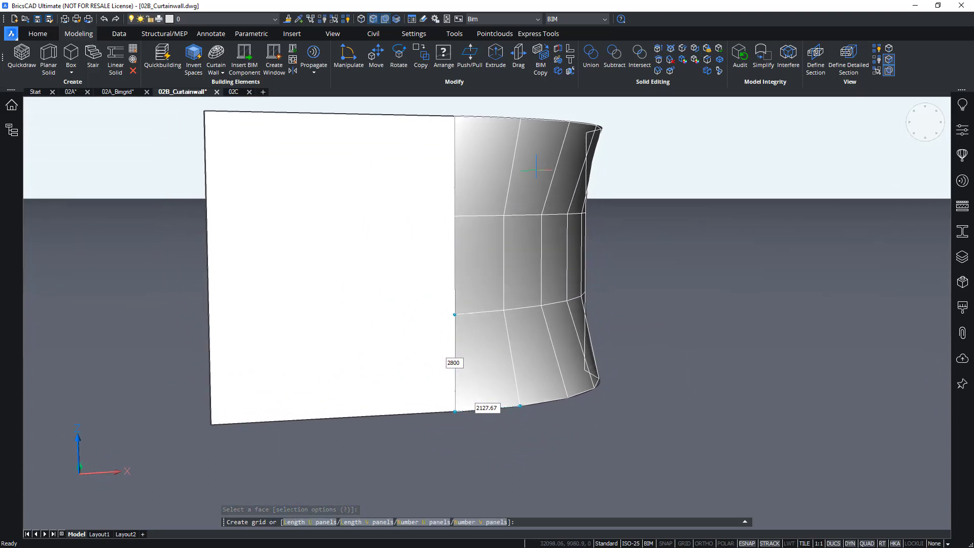
pyautogui.keyDown('shift'); pyautogui.moveTo(602, 398); pyautogui.dragTo(700, 387, button='middle'); pyautogui.keyUp('shift')
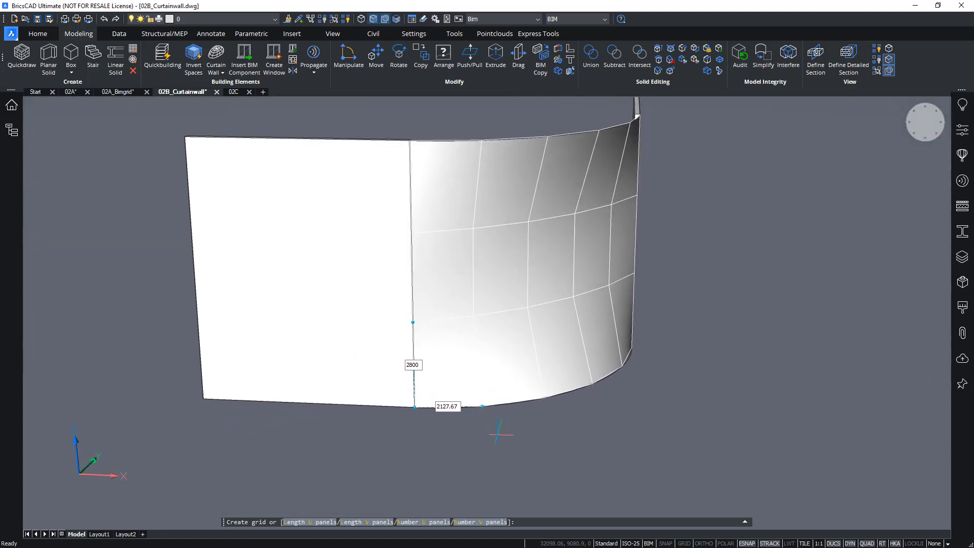
# - Set both the horizontal and vertical panel lengths of the curved grid to 1500 and check the divisions
pyautogui.press('Tab')
pyautogui.write('1500')
pyautogui.press('Tab')
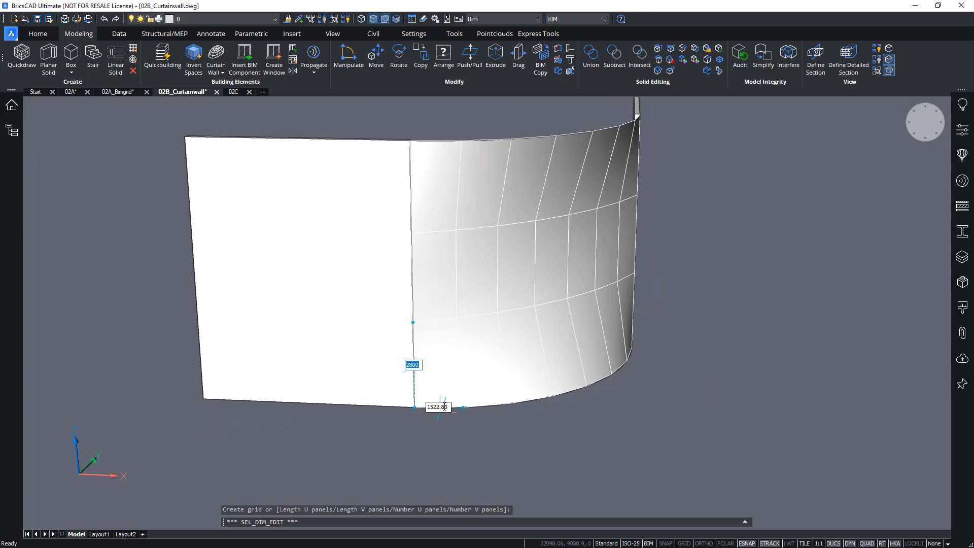
pyautogui.write('1500')
pyautogui.press('Tab')
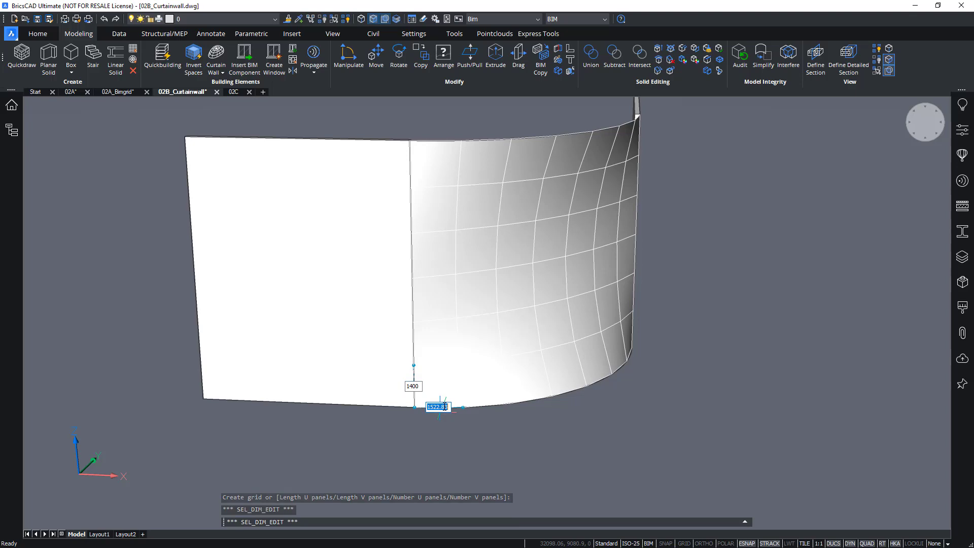
pyautogui.moveTo(497, 385)
pyautogui.keyDown('shift'); pyautogui.mouseDown(button='middle')
pyautogui.moveTo(569, 364)
pyautogui.moveTo(626, 428)
pyautogui.moveTo(332, 362)
pyautogui.moveTo(614, 431)
pyautogui.moveTo(543, 388)
pyautogui.moveTo(507, 388)
pyautogui.mouseUp(button='middle'); pyautogui.keyUp('shift')
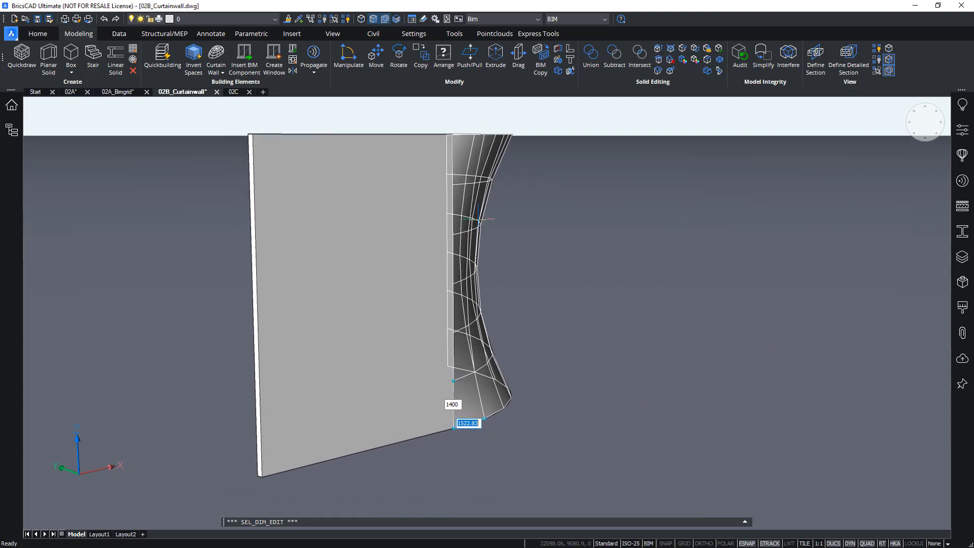
pyautogui.keyDown('shift'); pyautogui.moveTo(486, 187); pyautogui.dragTo(689, 393, button='middle'); pyautogui.keyUp('shift')
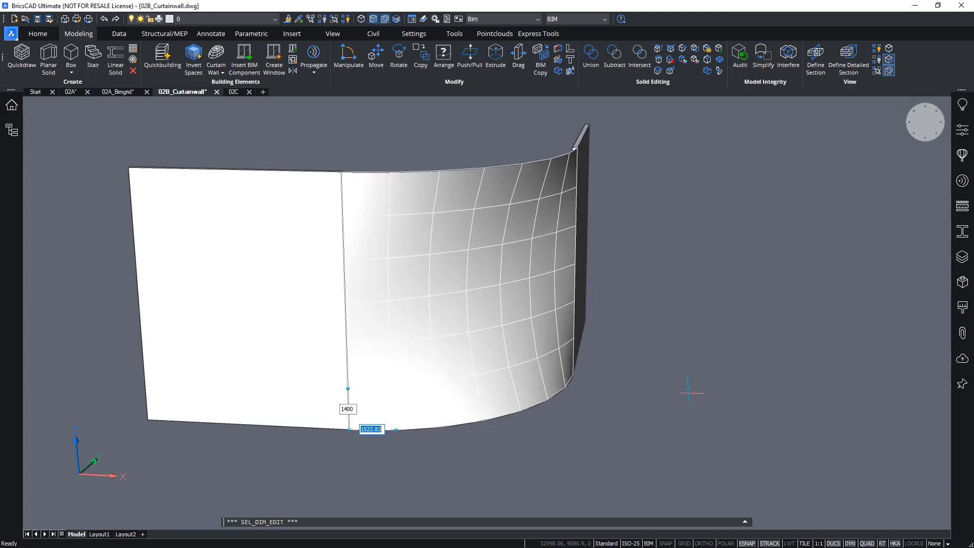
# - Set both panel lengths of the curved grid to 1200 and accept the grid
pyautogui.write('1200')
pyautogui.press('Tab')
pyautogui.write('1200')
pyautogui.press('Tab')
pyautogui.keyDown('shift'); pyautogui.moveTo(689, 393); pyautogui.dragTo(662, 404, button='middle'); pyautogui.keyUp('shift')
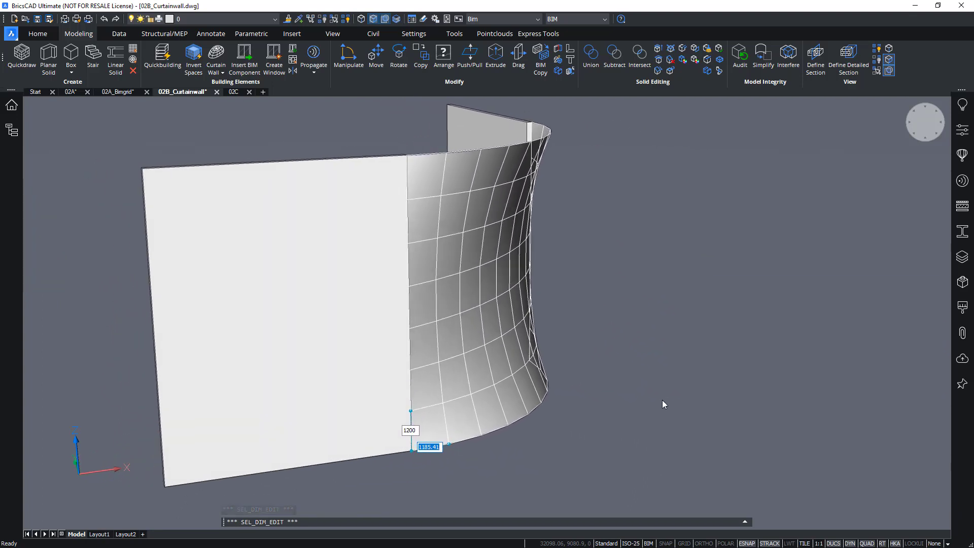
pyautogui.press('Return')
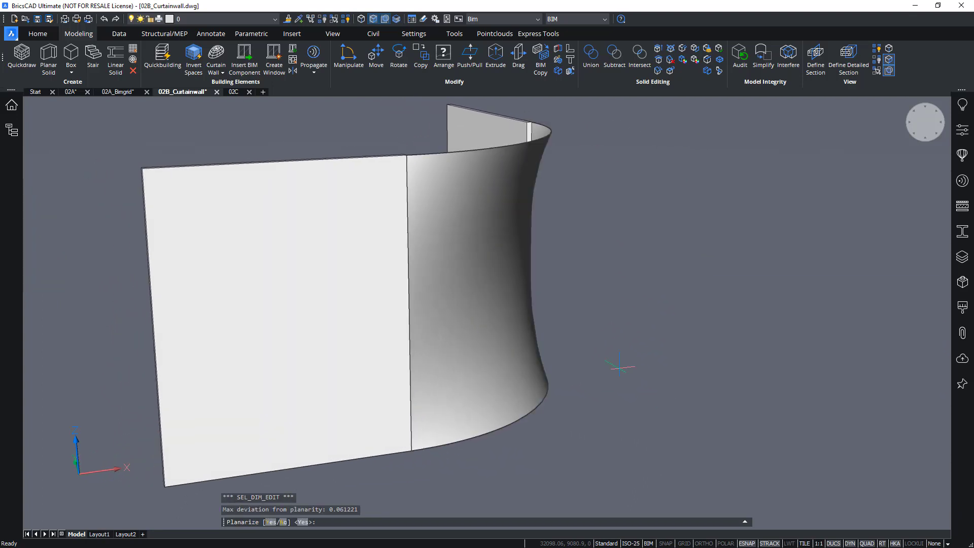
# - Decline planarizing the curved curtain wall's panels and check the resulting grid and its depth direction from both sides
pyautogui.keyDown('shift'); pyautogui.moveTo(619, 366); pyautogui.dragTo(656, 382, button='middle'); pyautogui.keyUp('shift')
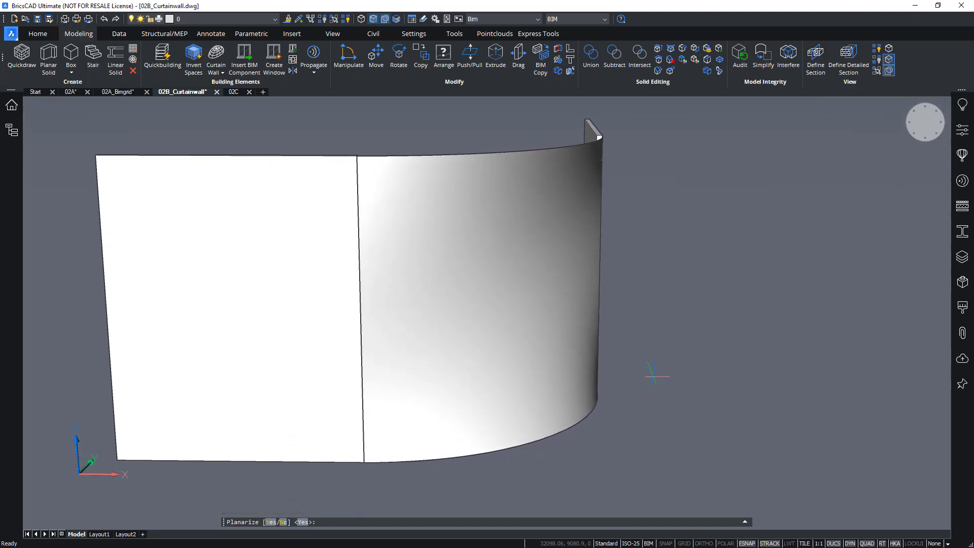
pyautogui.keyDown('shift'); pyautogui.moveTo(493, 202); pyautogui.dragTo(440, 211, button='middle'); pyautogui.keyUp('shift')
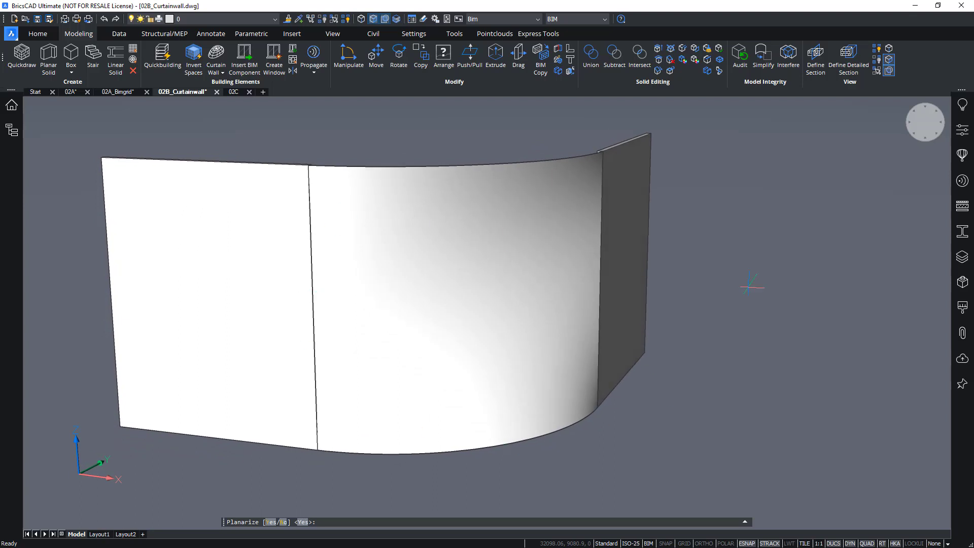
pyautogui.keyDown('shift'); pyautogui.moveTo(753, 286); pyautogui.dragTo(786, 237, button='middle'); pyautogui.keyUp('shift')
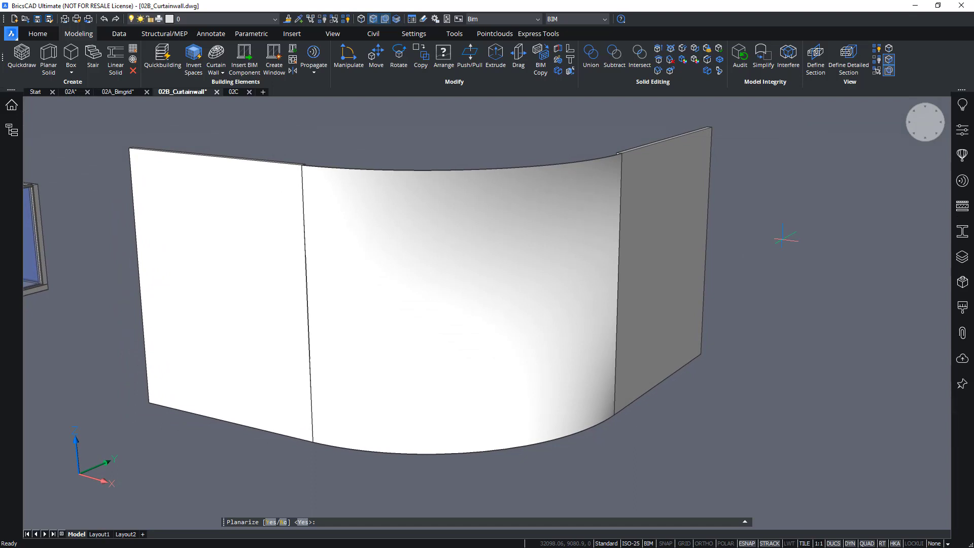
pyautogui.keyDown('shift'); pyautogui.moveTo(787, 237); pyautogui.dragTo(777, 231, button='middle'); pyautogui.keyUp('shift')
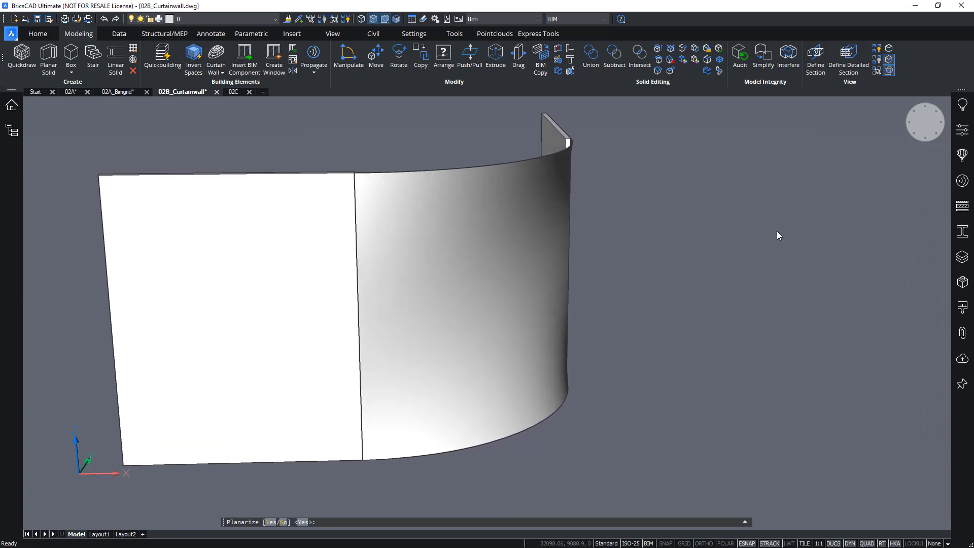
pyautogui.keyDown('shift'); pyautogui.moveTo(778, 231); pyautogui.dragTo(771, 230, button='middle'); pyautogui.keyUp('shift')
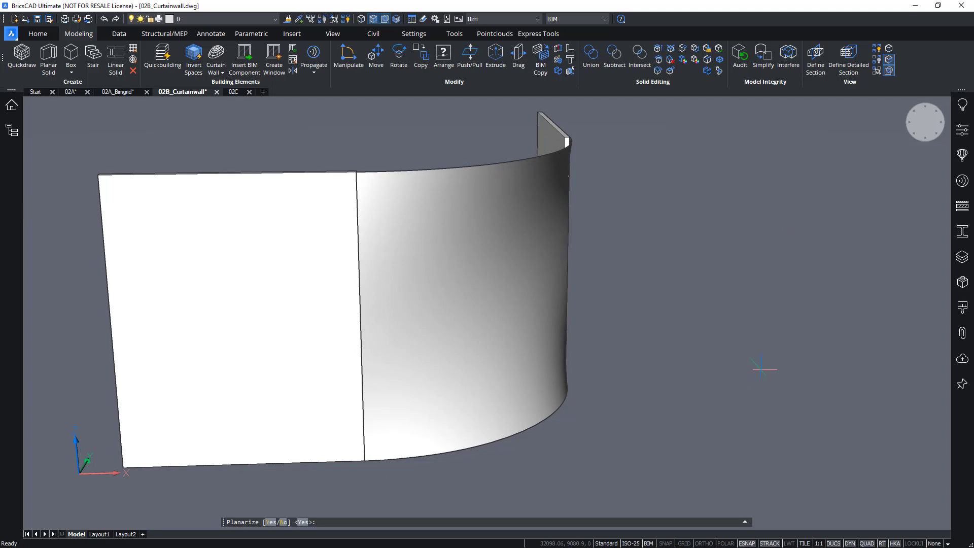
pyautogui.keyDown('shift'); pyautogui.moveTo(755, 355); pyautogui.dragTo(792, 357, button='middle'); pyautogui.keyUp('shift')
pyautogui.keyDown('shift'); pyautogui.moveTo(689, 343); pyautogui.dragTo(676, 342, button='middle'); pyautogui.keyUp('shift')
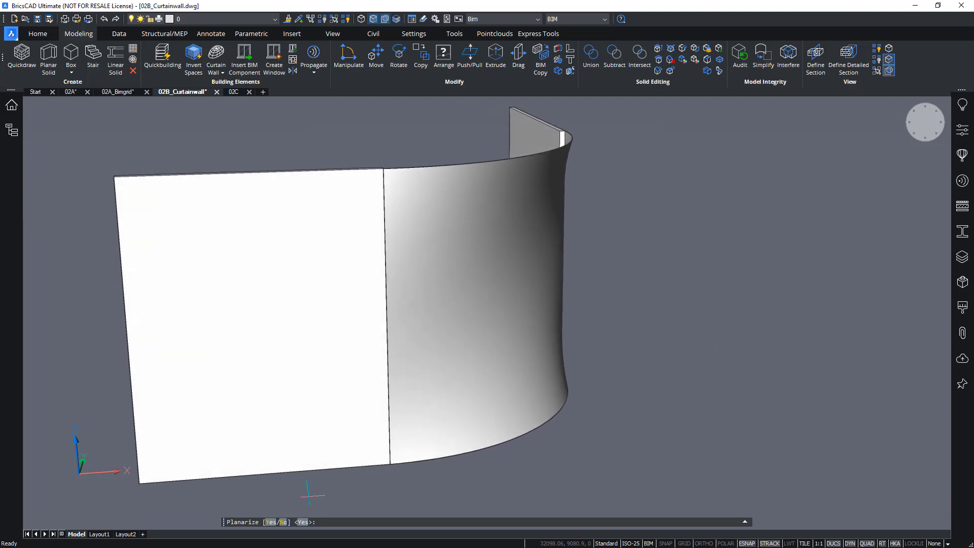
pyautogui.keyDown('shift'); pyautogui.moveTo(315, 492); pyautogui.dragTo(289, 501, button='middle'); pyautogui.keyUp('shift')
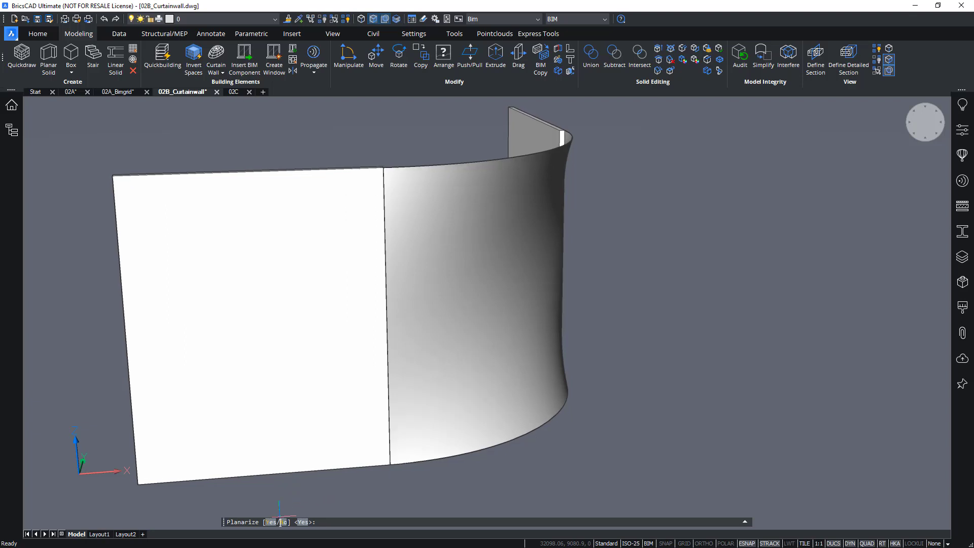
pyautogui.click(283, 522)
pyautogui.moveTo(696, 395)
pyautogui.keyDown('shift'); pyautogui.mouseDown(button='middle')
pyautogui.moveTo(686, 367)
pyautogui.moveTo(735, 368)
pyautogui.mouseUp(button='middle'); pyautogui.keyUp('shift')
pyautogui.keyDown('shift'); pyautogui.moveTo(464, 268); pyautogui.dragTo(409, 268, button='middle'); pyautogui.keyUp('shift')
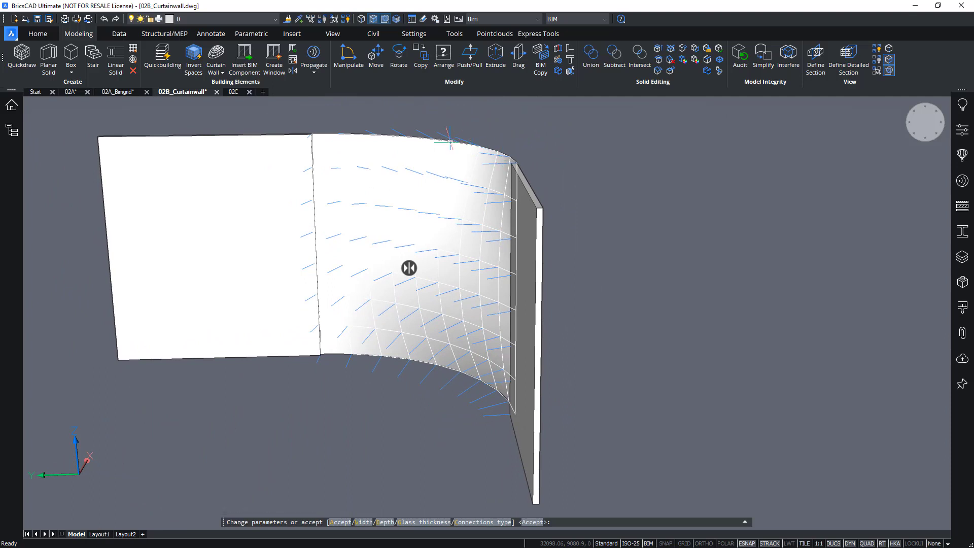
pyautogui.keyDown('shift'); pyautogui.moveTo(614, 318); pyautogui.dragTo(477, 298, button='middle'); pyautogui.keyUp('shift')
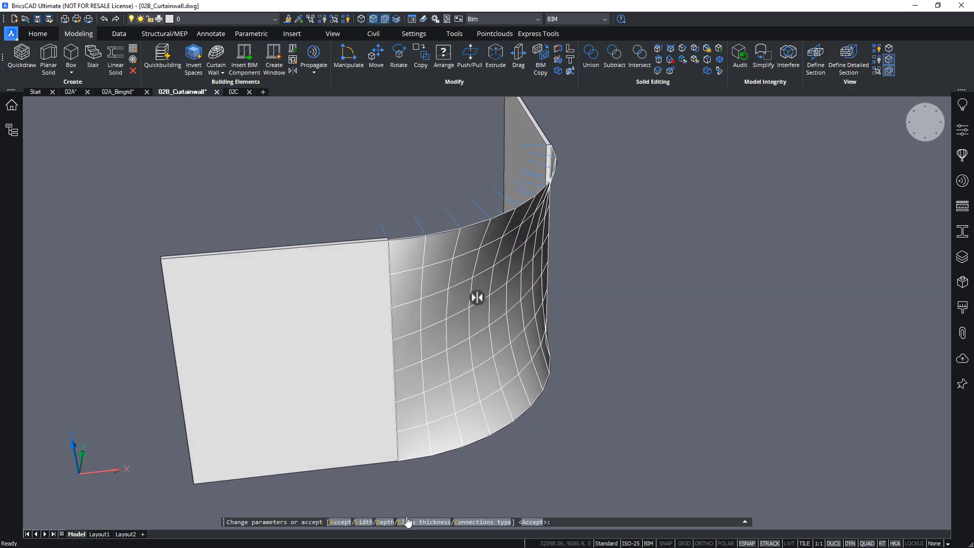
# - Keep the curved curtain wall's frame width at 60 and set its frame depth to 150
pyautogui.click(358, 525)
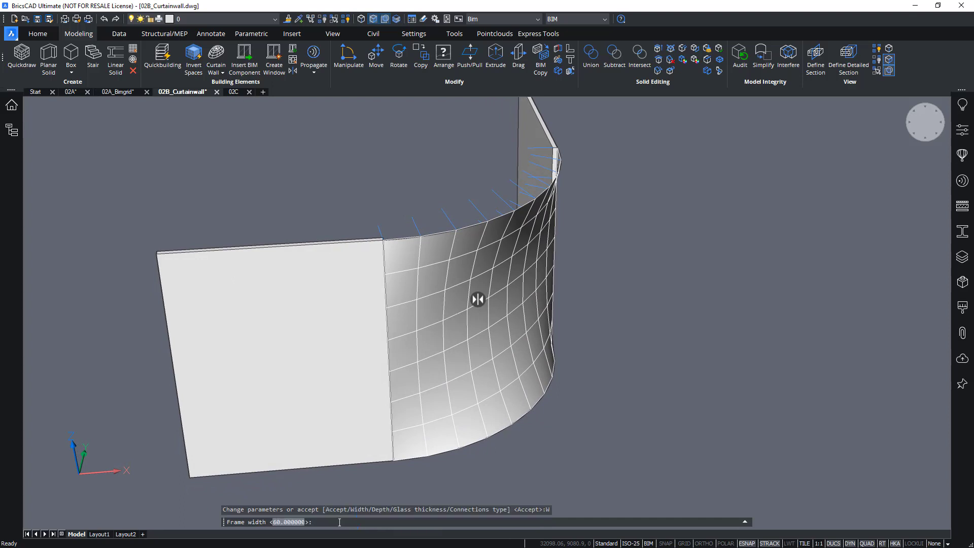
pyautogui.press('Return')
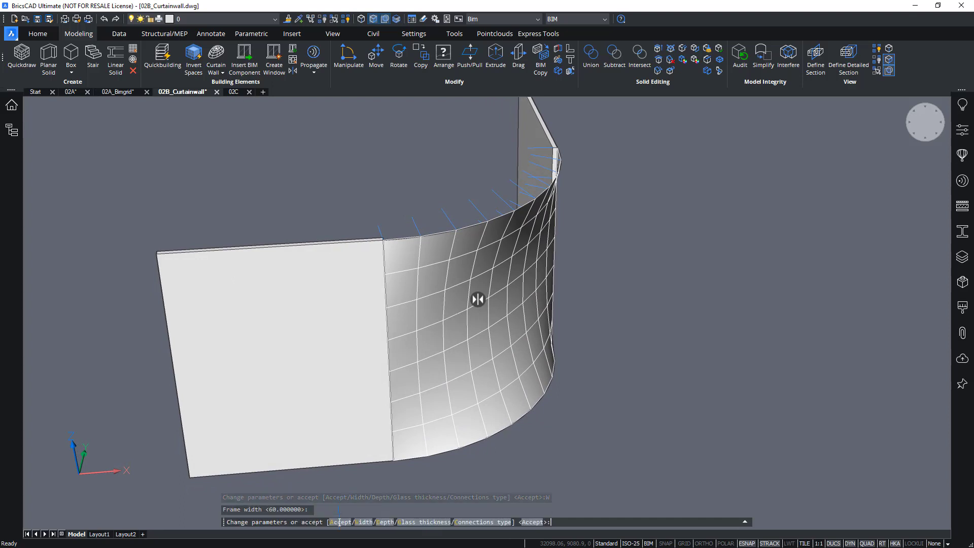
pyautogui.click(387, 522)
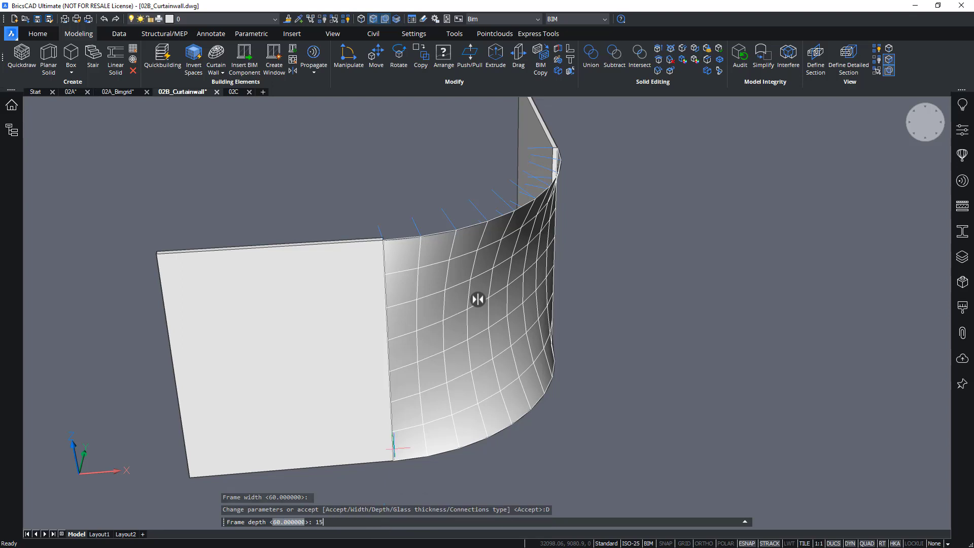
pyautogui.write('150')
pyautogui.press('Return')
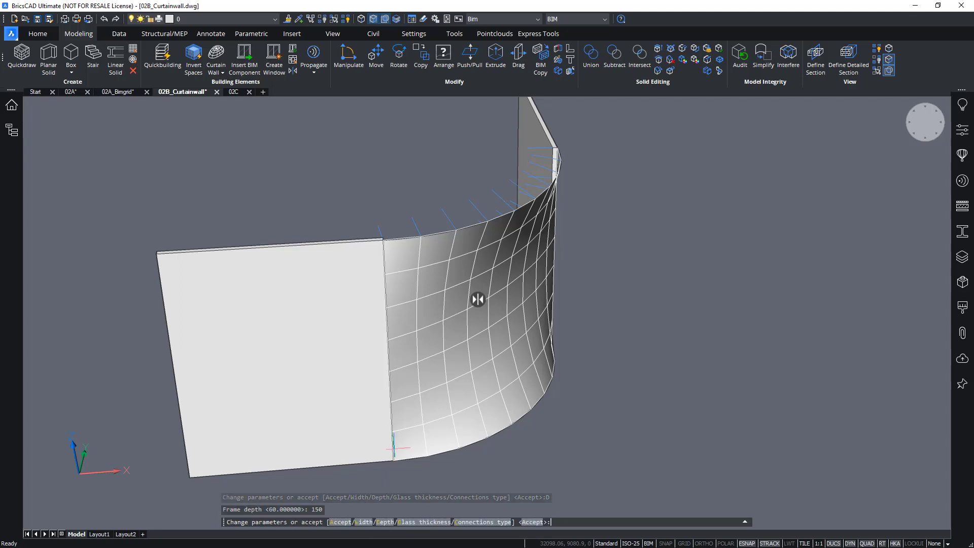
# - Choose the Smooth connection type for the curved frame and accept the parameters to generate the curtain wall
pyautogui.keyDown('shift'); pyautogui.moveTo(545, 418); pyautogui.dragTo(490, 422, button='middle'); pyautogui.keyUp('shift')
pyautogui.click(485, 522)
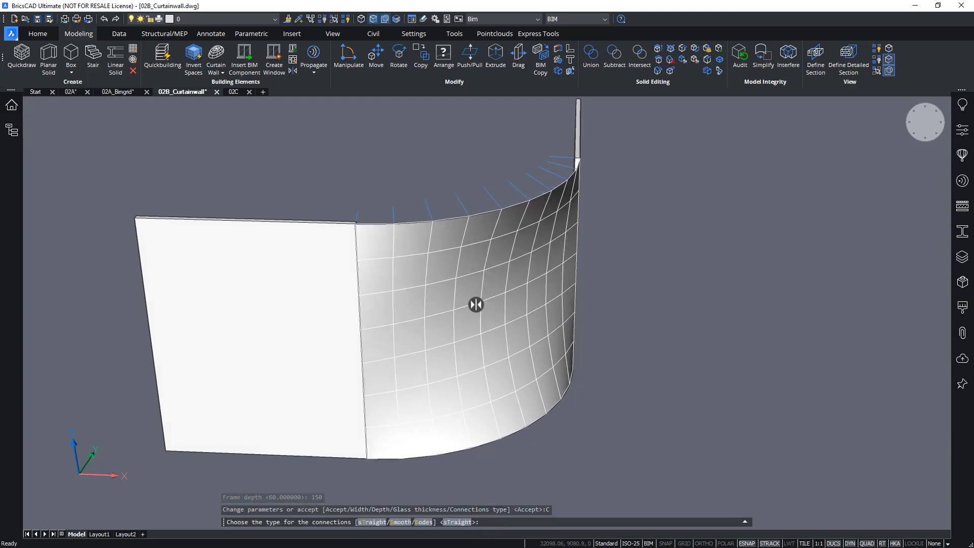
pyautogui.keyDown('shift'); pyautogui.moveTo(468, 295); pyautogui.dragTo(456, 298, button='middle'); pyautogui.keyUp('shift')
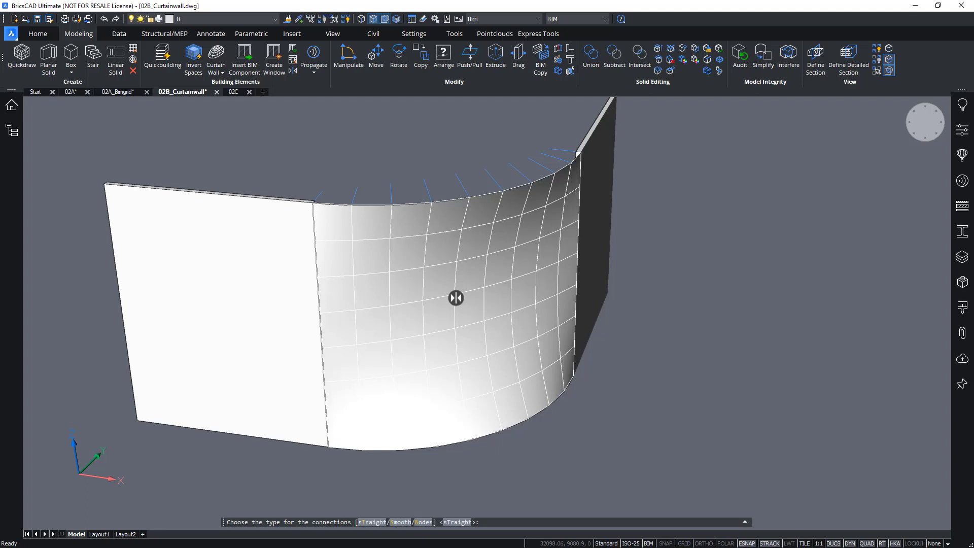
pyautogui.keyDown('shift'); pyautogui.moveTo(641, 311); pyautogui.dragTo(599, 305, button='middle'); pyautogui.keyUp('shift')
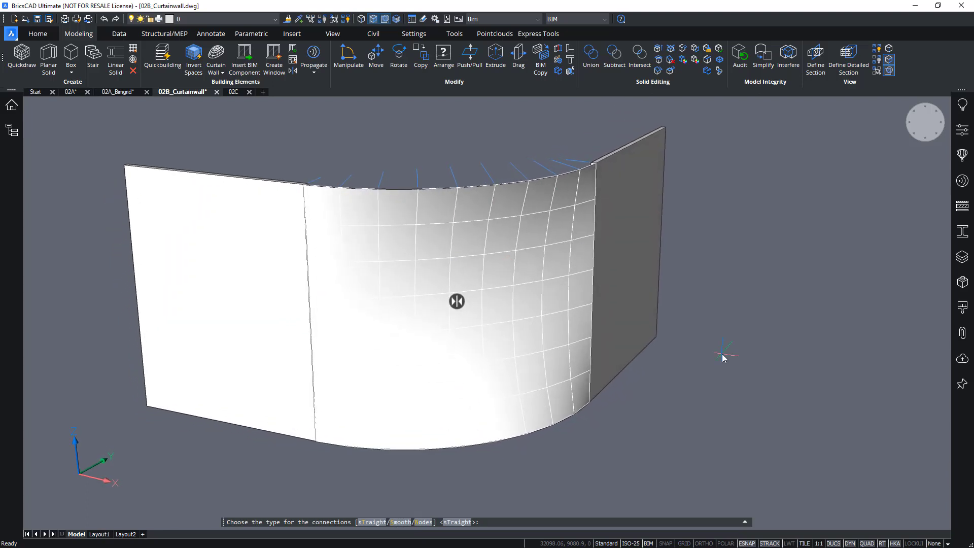
pyautogui.keyDown('shift'); pyautogui.moveTo(723, 358); pyautogui.dragTo(391, 536, button='middle'); pyautogui.keyUp('shift')
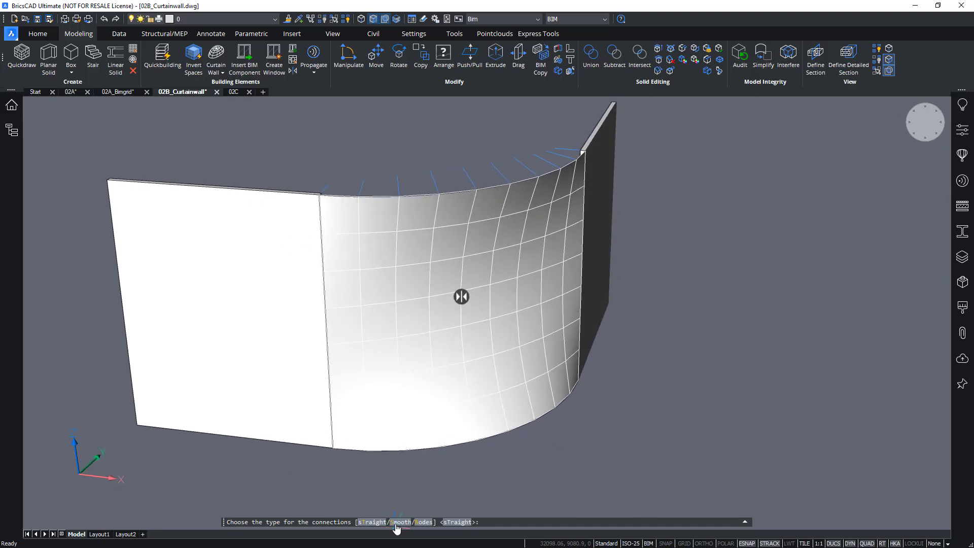
pyautogui.click(396, 522)
pyautogui.press('Return')
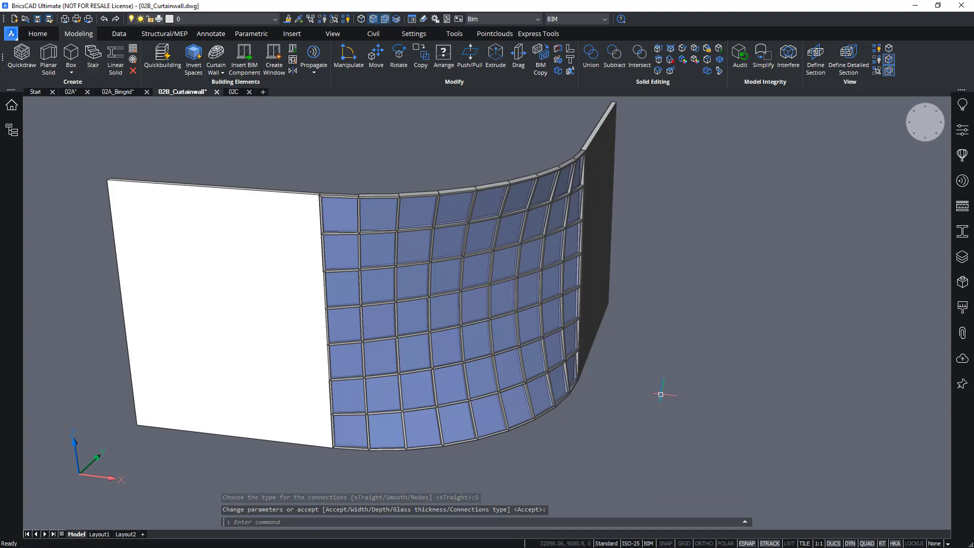
# - Examine the curved curtain wall's frame joints close up from both sides and review the whole wall
pyautogui.keyDown('shift'); pyautogui.moveTo(661, 396); pyautogui.dragTo(527, 343, button='middle'); pyautogui.keyUp('shift')
pyautogui.keyDown('shift'); pyautogui.moveTo(528, 305); pyautogui.dragTo(506, 327, button='middle'); pyautogui.keyUp('shift')
pyautogui.scroll(3, 418, 293)
pyautogui.scroll(10, 417, 293)
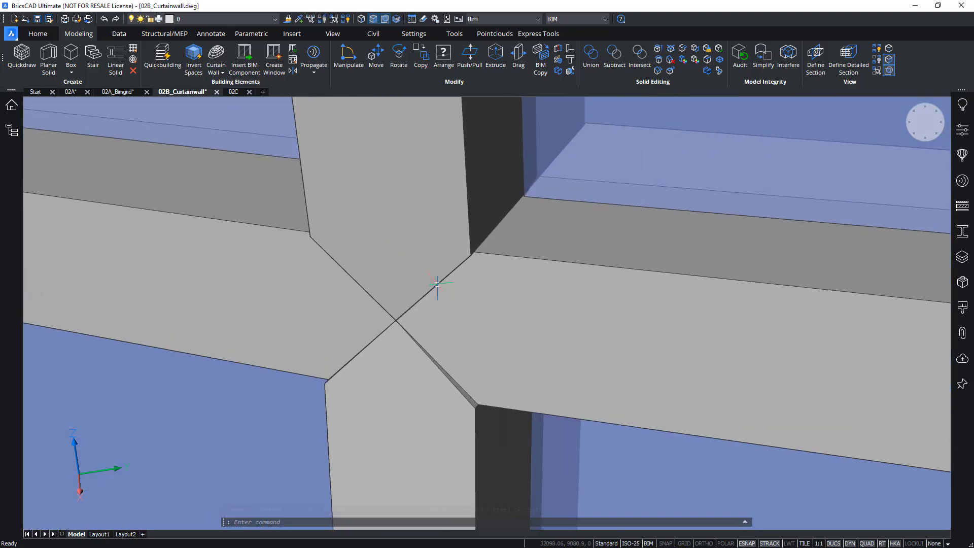
pyautogui.moveTo(437, 285)
pyautogui.keyDown('shift'); pyautogui.mouseDown(button='middle')
pyautogui.moveTo(505, 321)
pyautogui.moveTo(498, 306)
pyautogui.moveTo(482, 320)
pyautogui.moveTo(439, 285)
pyautogui.mouseUp(button='middle'); pyautogui.keyUp('shift')
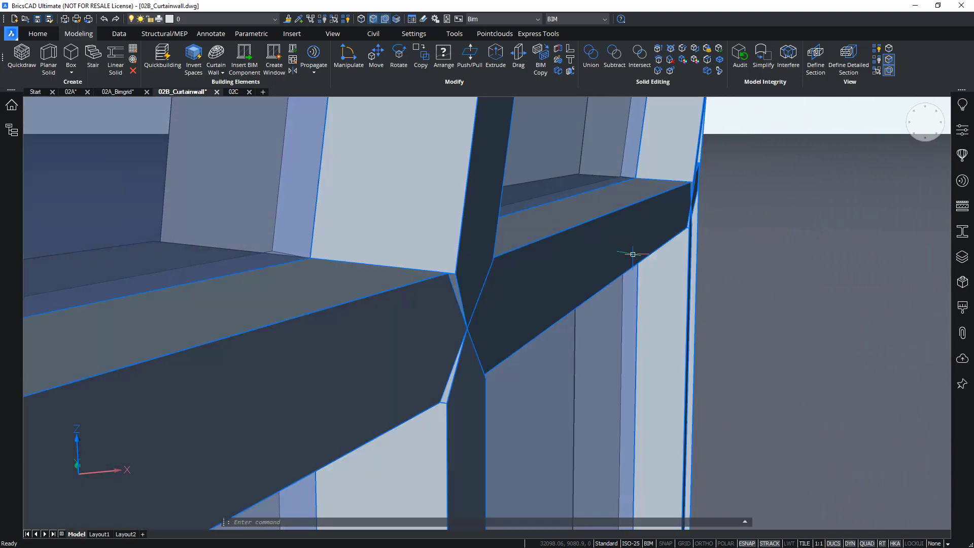
pyautogui.keyDown('shift'); pyautogui.moveTo(604, 266); pyautogui.dragTo(450, 328, button='middle'); pyautogui.keyUp('shift')
pyautogui.keyDown('shift'); pyautogui.moveTo(641, 363); pyautogui.dragTo(514, 327, button='middle'); pyautogui.keyUp('shift')
pyautogui.scroll(-10, 514, 327)
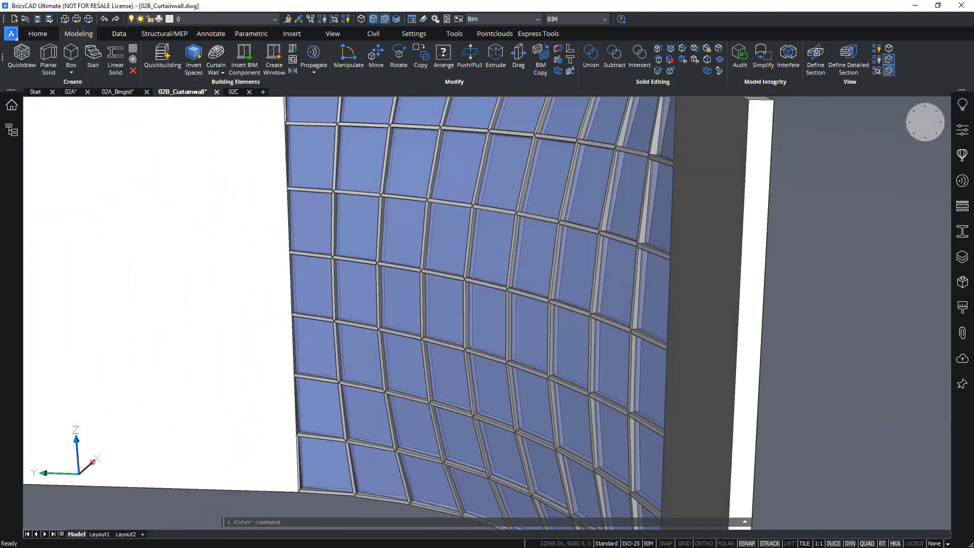
pyautogui.scroll(-8, 701, 266)
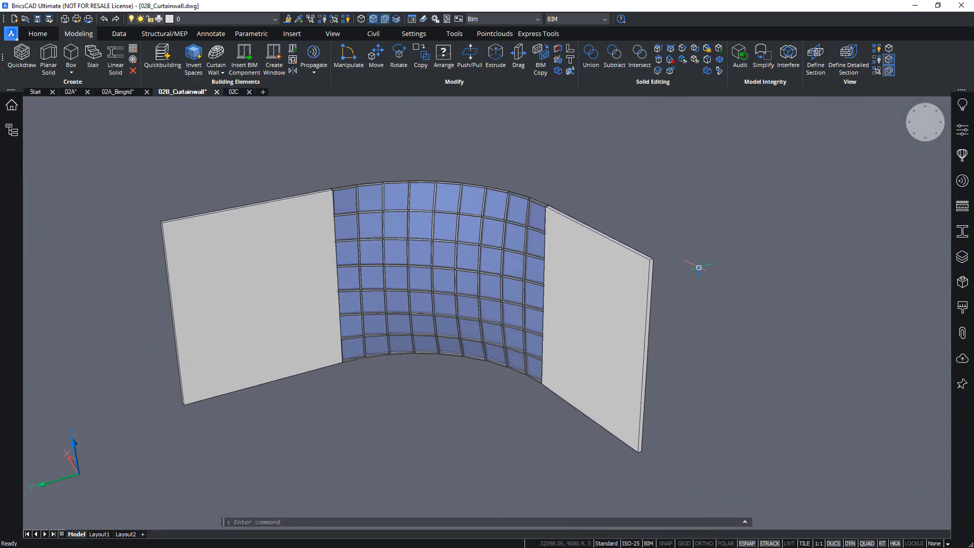
pyautogui.keyDown('shift'); pyautogui.moveTo(701, 266); pyautogui.dragTo(624, 322, button='middle'); pyautogui.keyUp('shift')
pyautogui.keyDown('shift'); pyautogui.moveTo(487, 315); pyautogui.dragTo(556, 309, button='middle'); pyautogui.keyUp('shift')
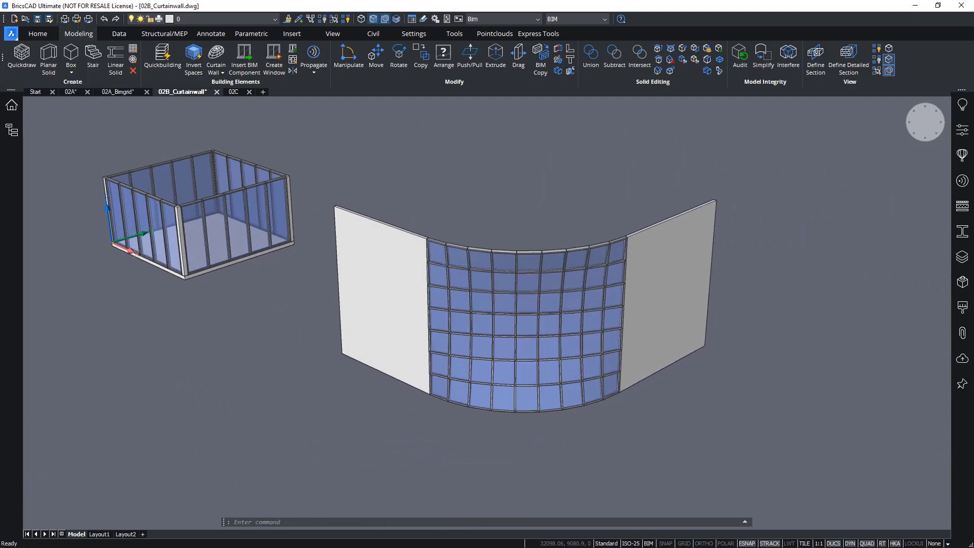
pyautogui.keyDown('shift'); pyautogui.moveTo(756, 344); pyautogui.dragTo(770, 334, button='middle'); pyautogui.keyUp('shift')
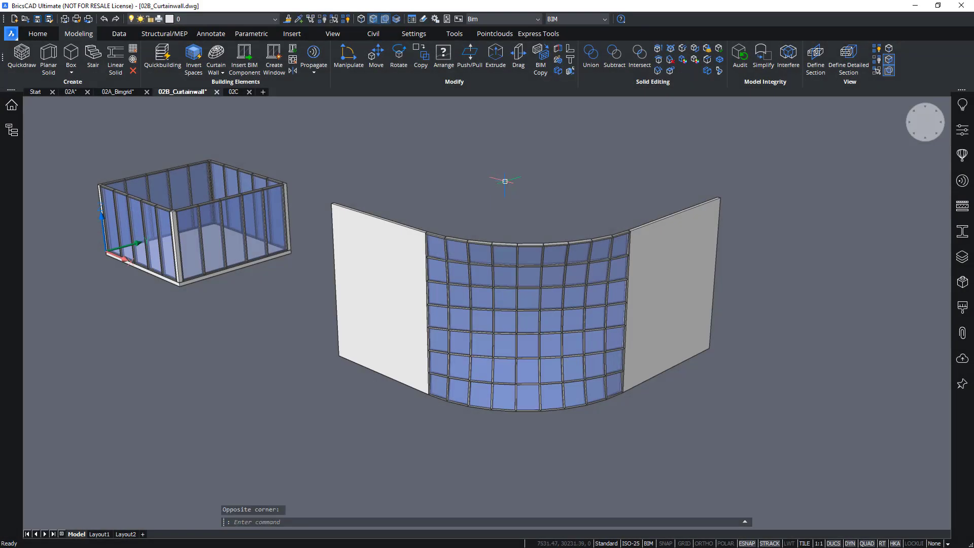
pyautogui.keyDown('shift'); pyautogui.moveTo(505, 181); pyautogui.dragTo(507, 189, button='middle'); pyautogui.keyUp('shift')
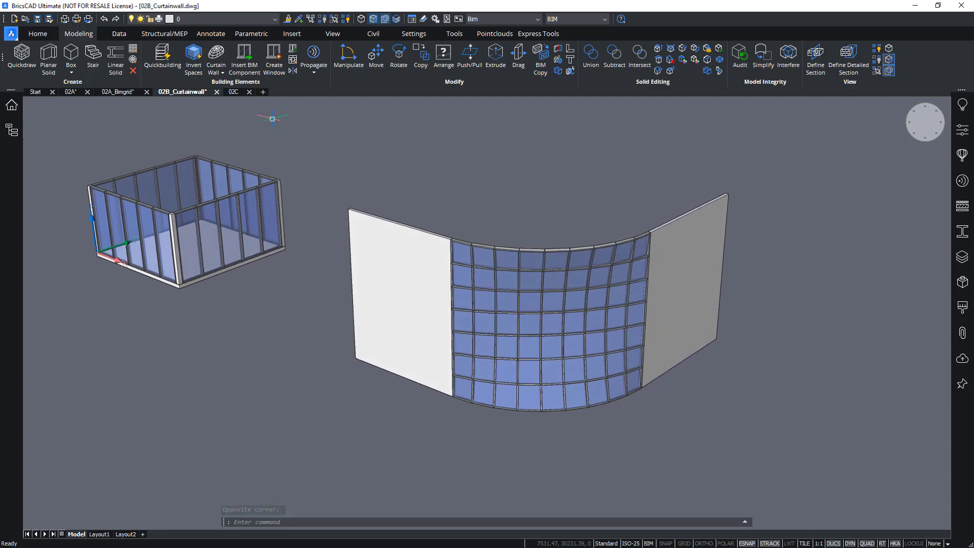
# - Switch to the 02C drawing and turn on clip display for the lengthwise section plane to cut open the building
pyautogui.click(233, 91)
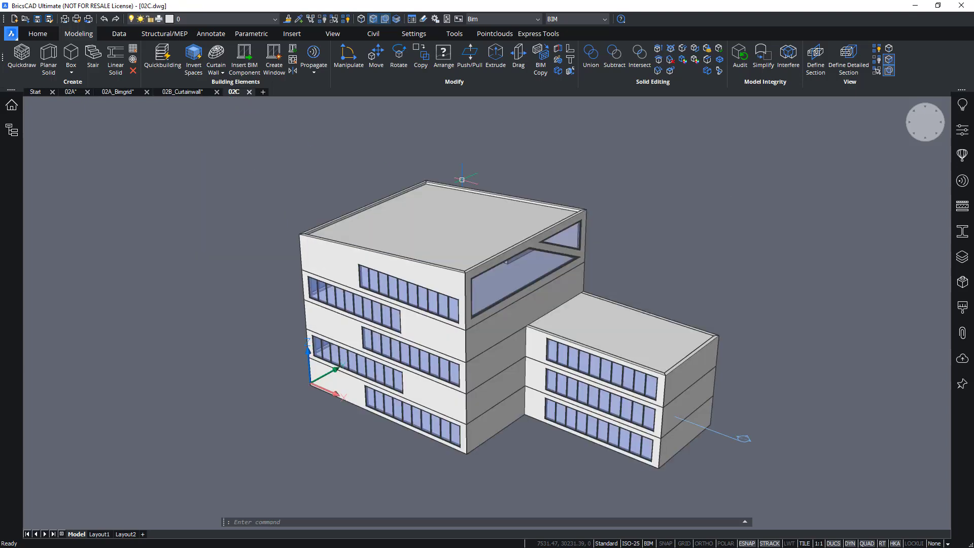
pyautogui.keyDown('shift'); pyautogui.moveTo(743, 208); pyautogui.dragTo(853, 213, button='middle'); pyautogui.keyUp('shift')
pyautogui.keyDown('shift'); pyautogui.moveTo(796, 252); pyautogui.dragTo(798, 253, button='middle'); pyautogui.keyUp('shift')
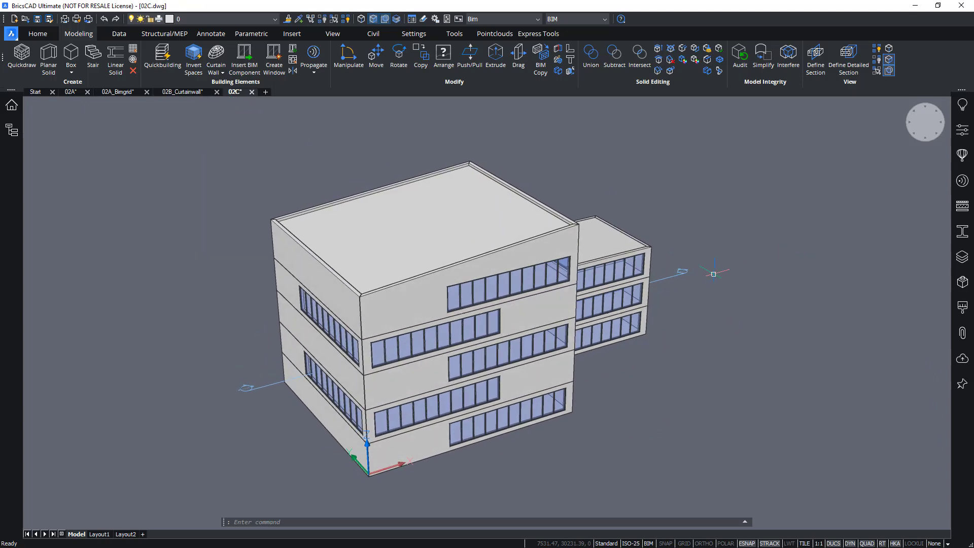
pyautogui.click(671, 279)
pyautogui.click(670, 279)
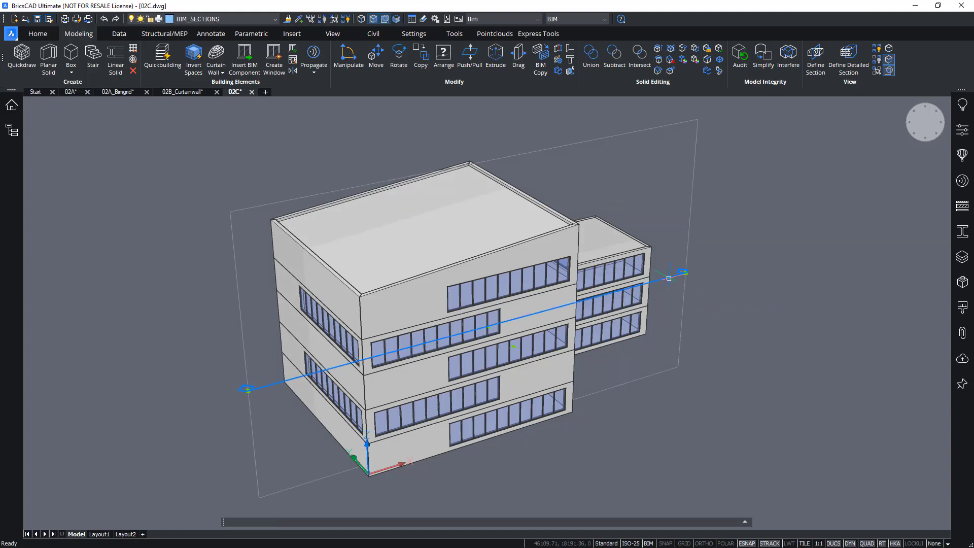
pyautogui.doubleClick(669, 278)
pyautogui.keyDown('shift'); pyautogui.moveTo(669, 278); pyautogui.dragTo(472, 243, button='middle'); pyautogui.keyUp('shift')
pyautogui.scroll(8, 750, 148)
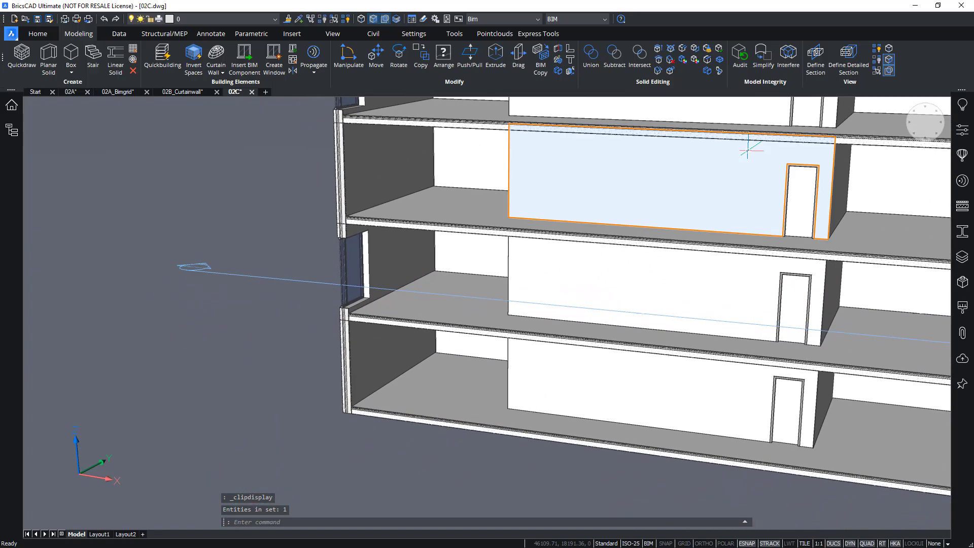
# - Start a stair and place its first step on the upper floor along the back wall, 1800 from the interior wall's corner
pyautogui.scroll(3, 495, 429)
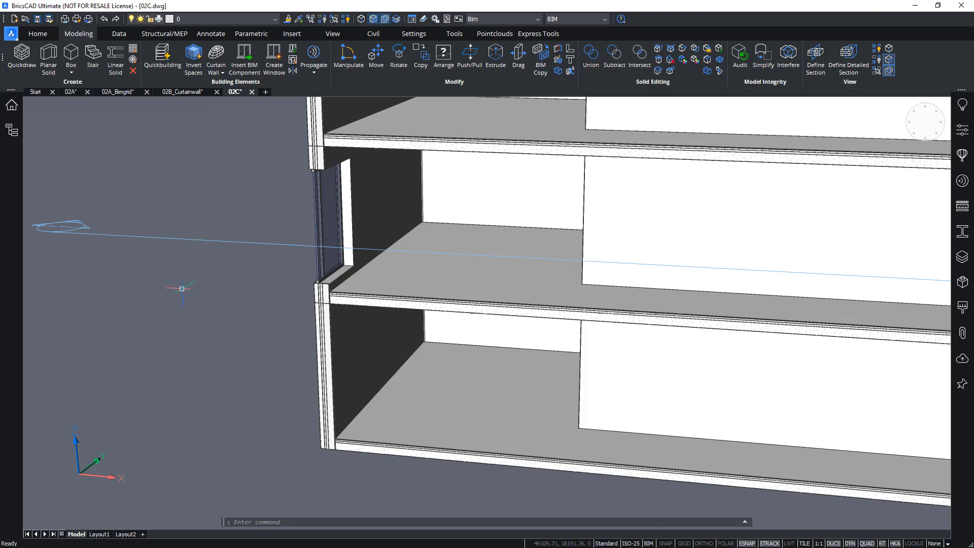
pyautogui.scroll(3, 181, 288)
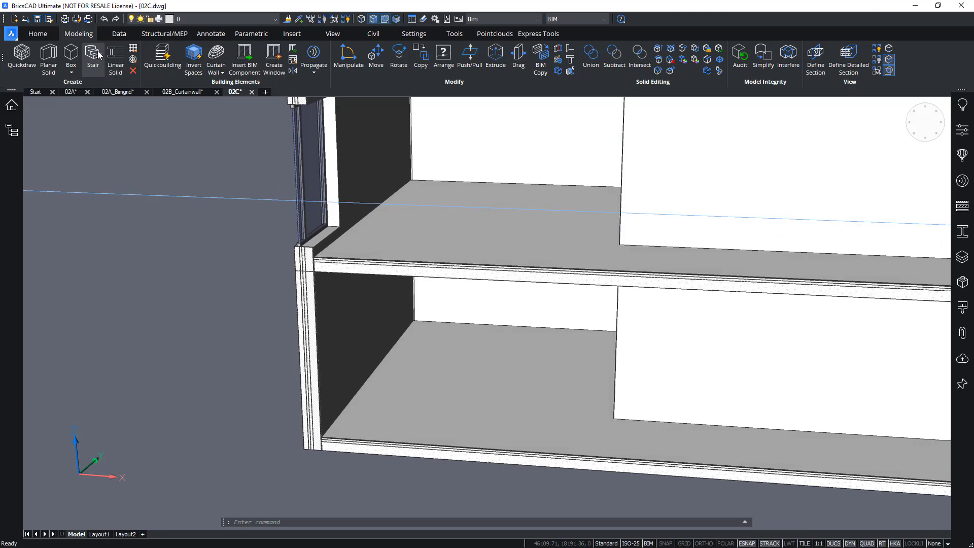
pyautogui.click(96, 56)
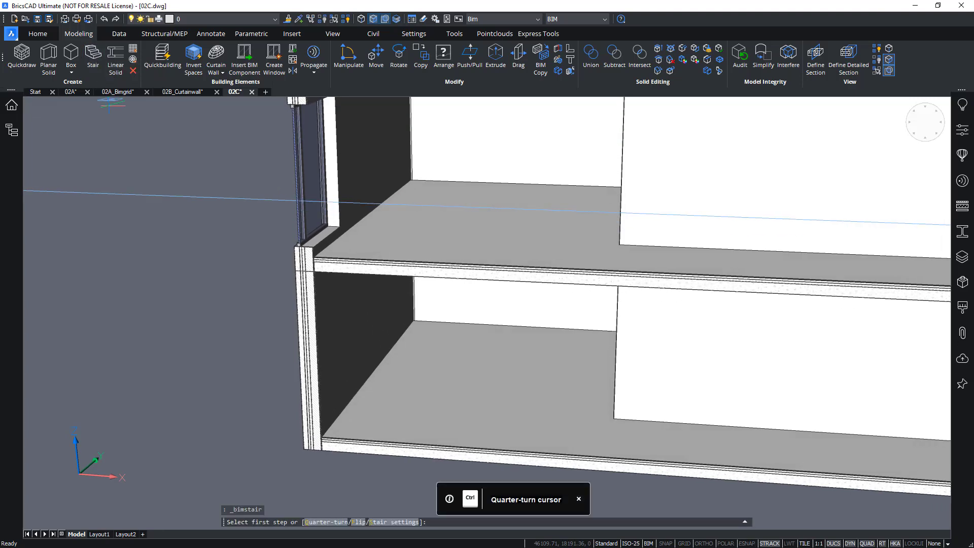
pyautogui.scroll(3, 199, 441)
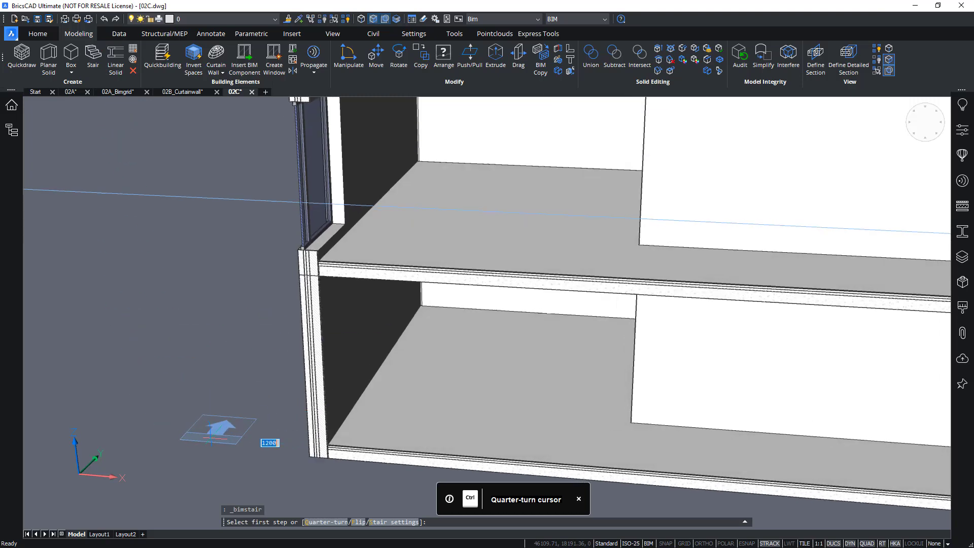
pyautogui.scroll(2, 174, 367)
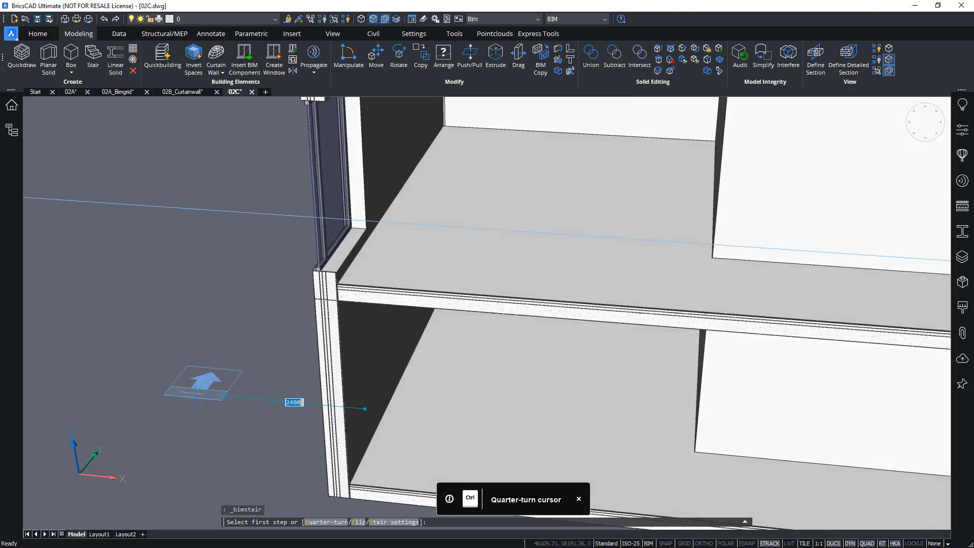
pyautogui.scroll(-3, 206, 371)
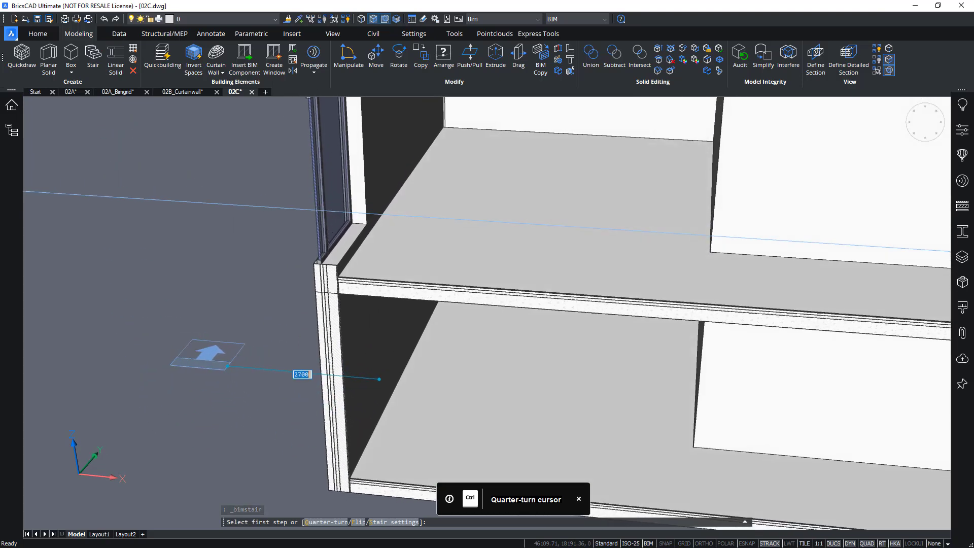
pyautogui.scroll(-2, 379, 369)
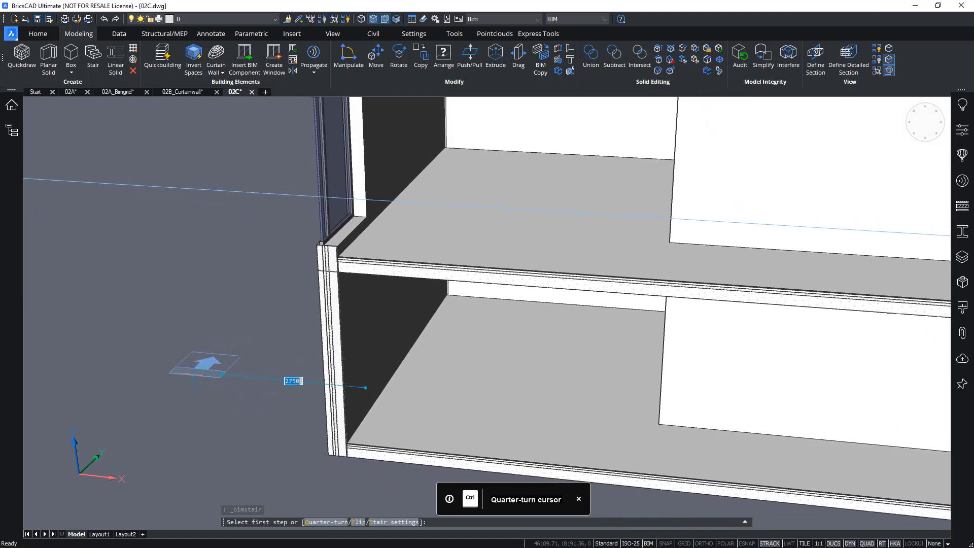
pyautogui.scroll(-1, 362, 395)
pyautogui.keyDown('shift'); pyautogui.moveTo(233, 383); pyautogui.dragTo(207, 393, button='middle'); pyautogui.keyUp('shift')
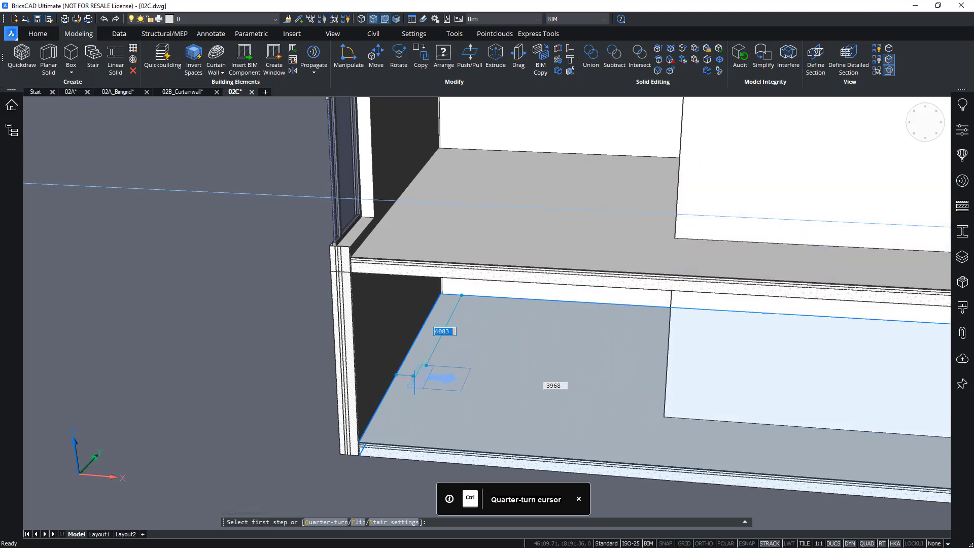
pyautogui.moveTo(475, 393); pyautogui.dragTo(385, 382, button='middle')
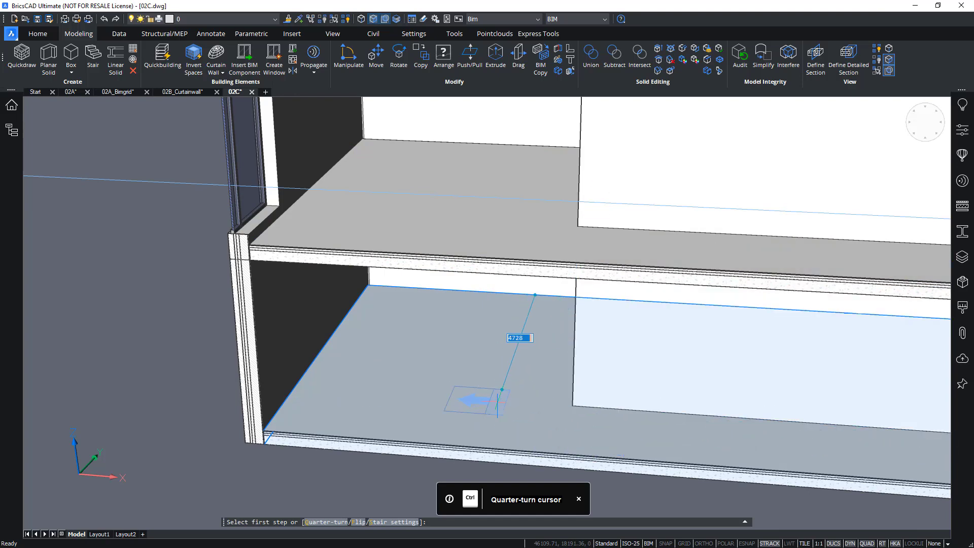
pyautogui.scroll(-2, 491, 388)
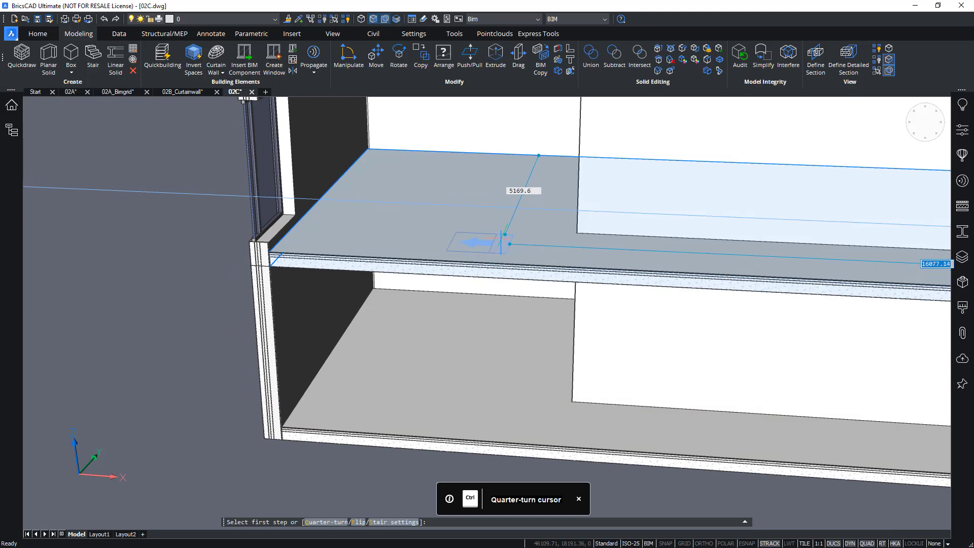
pyautogui.keyDown('shift'); pyautogui.moveTo(507, 222); pyautogui.dragTo(529, 246, button='middle'); pyautogui.keyUp('shift')
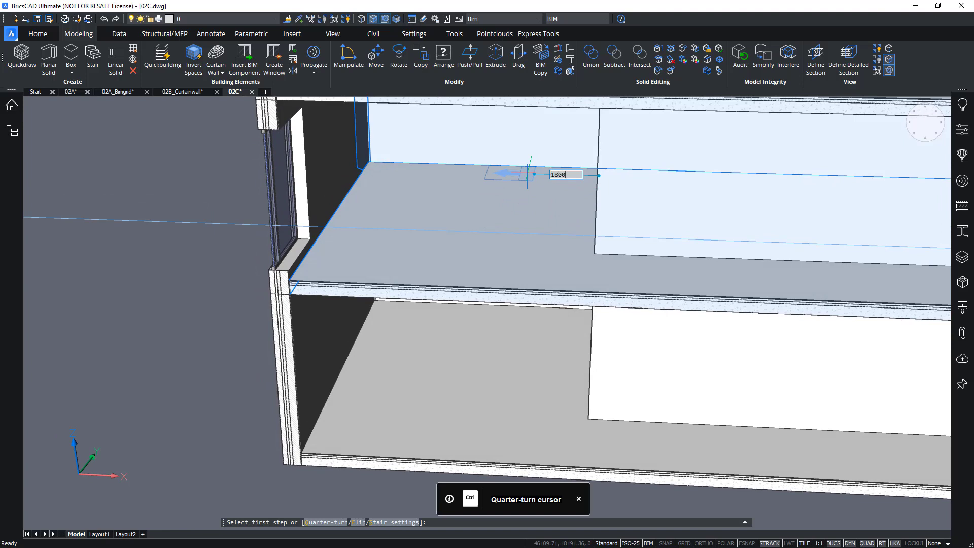
pyautogui.press('Tab')
pyautogui.press('Return')
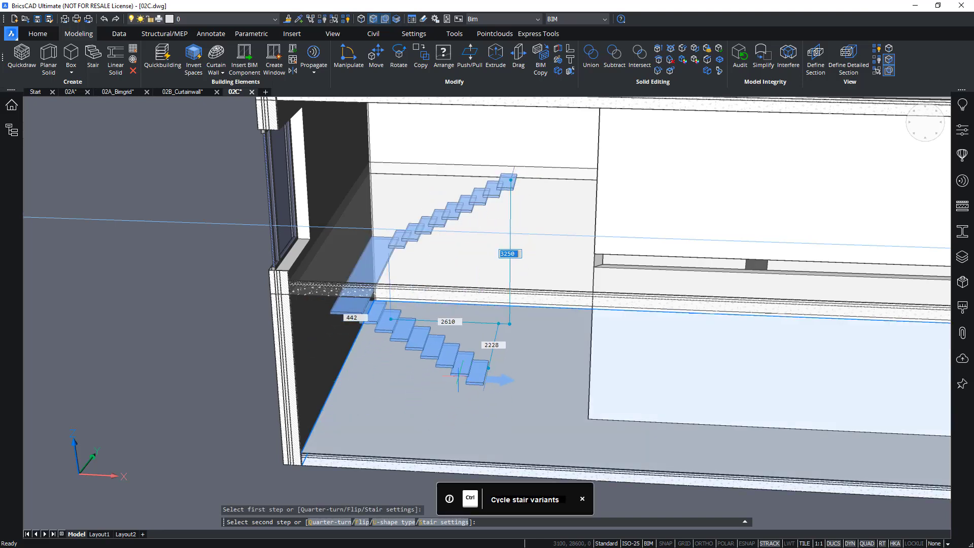
# - Cycle through the stair variants for the second step on the lower floor, comparing the quarter-turn and landing layouts in the preview
pyautogui.keyDown('shift'); pyautogui.moveTo(486, 391); pyautogui.dragTo(434, 373, button='middle'); pyautogui.keyUp('shift')
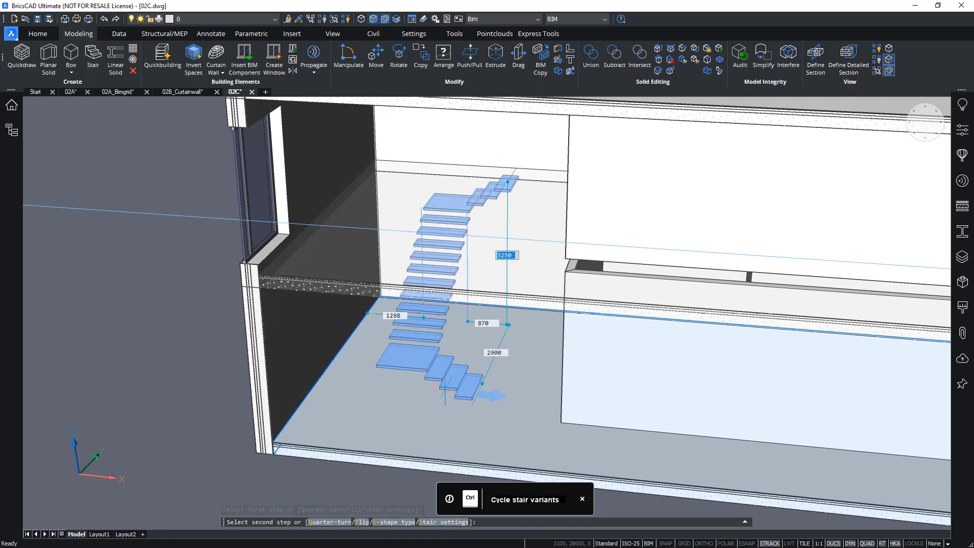
pyautogui.press('ctrl')
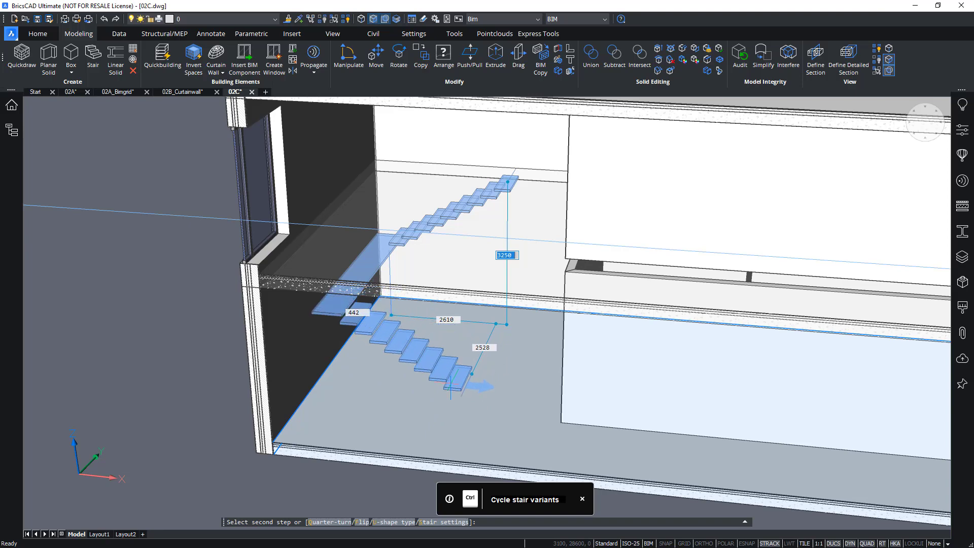
pyautogui.press('ctrl')
pyautogui.press('ctrl')
pyautogui.press('ctrl')
pyautogui.press('ctrl')
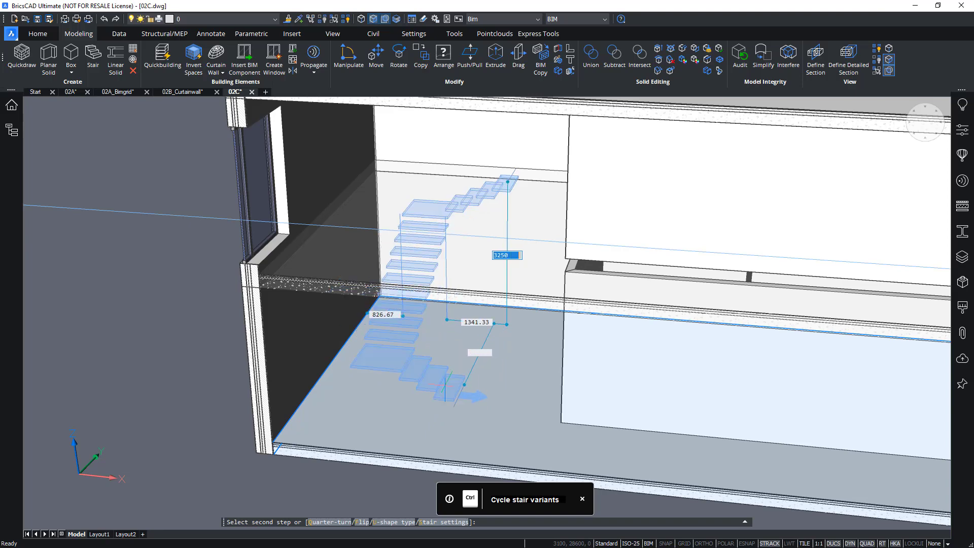
pyautogui.press('ctrl')
pyautogui.press('ctrl')
pyautogui.press('ctrl')
pyautogui.press('ctrl')
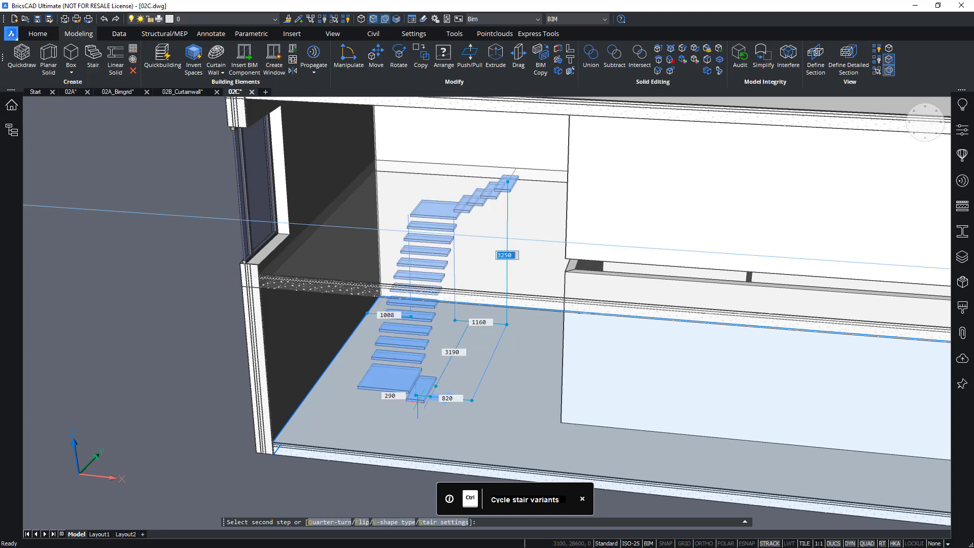
pyautogui.press('ctrl')
pyautogui.press('ctrl')
pyautogui.press('ctrl')
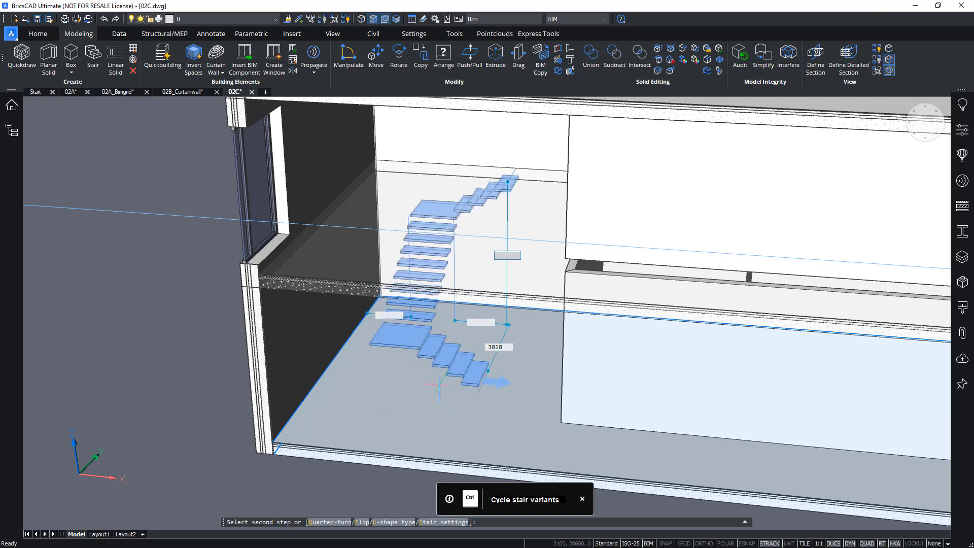
pyautogui.press('ctrl')
pyautogui.press('ctrl')
pyautogui.press('ctrl')
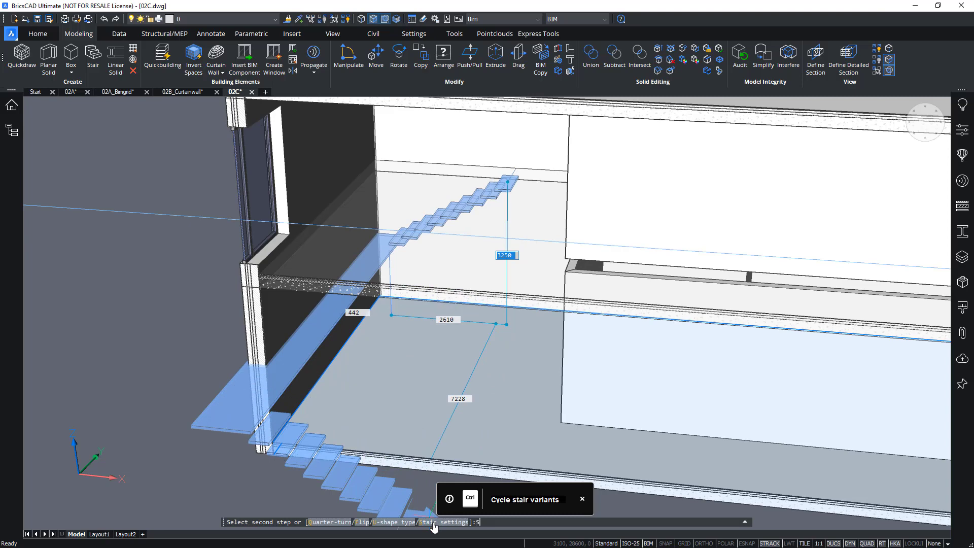
# - Open the stair settings from within the stair command, review the Stair parameters, and close them
pyautogui.press('Return')
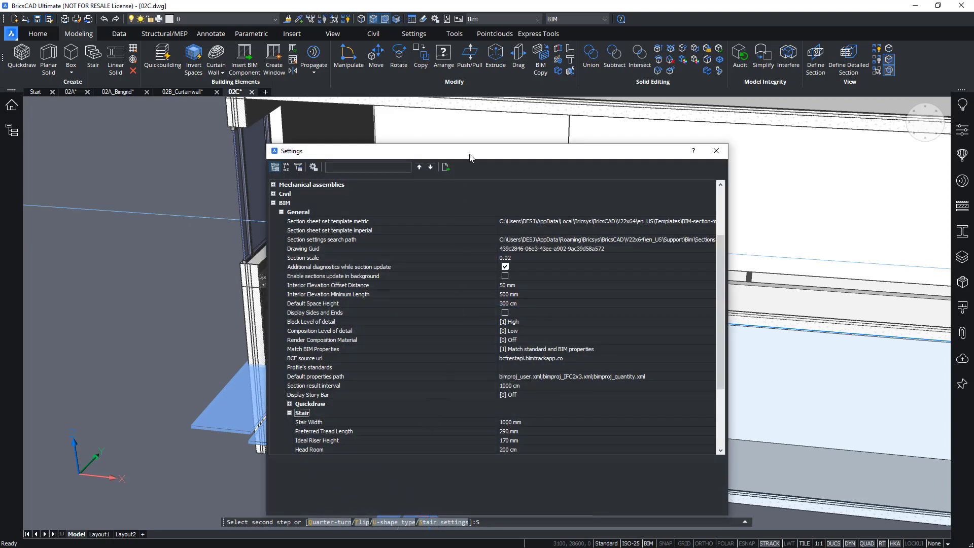
pyautogui.moveTo(469, 157); pyautogui.dragTo(451, 111)
pyautogui.scroll(-3, 525, 388)
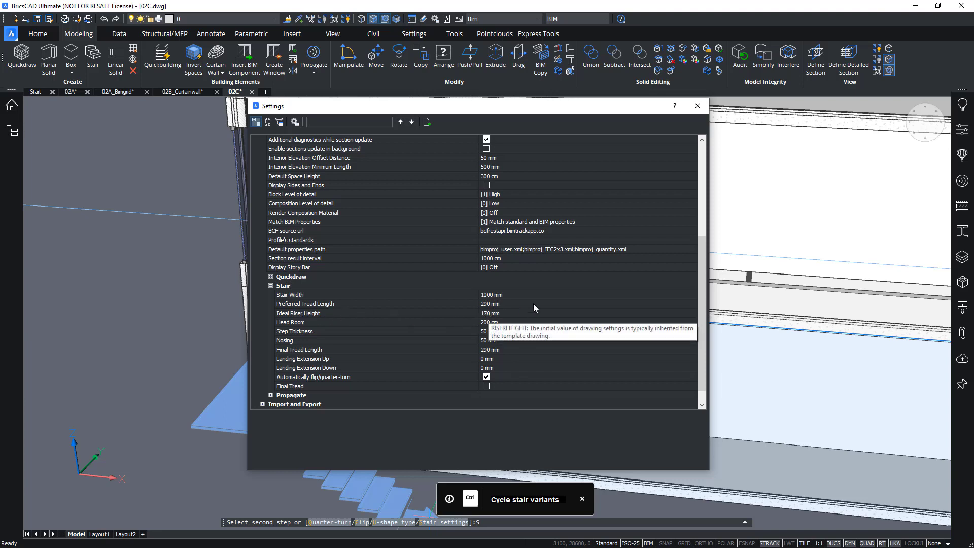
pyautogui.click(699, 111)
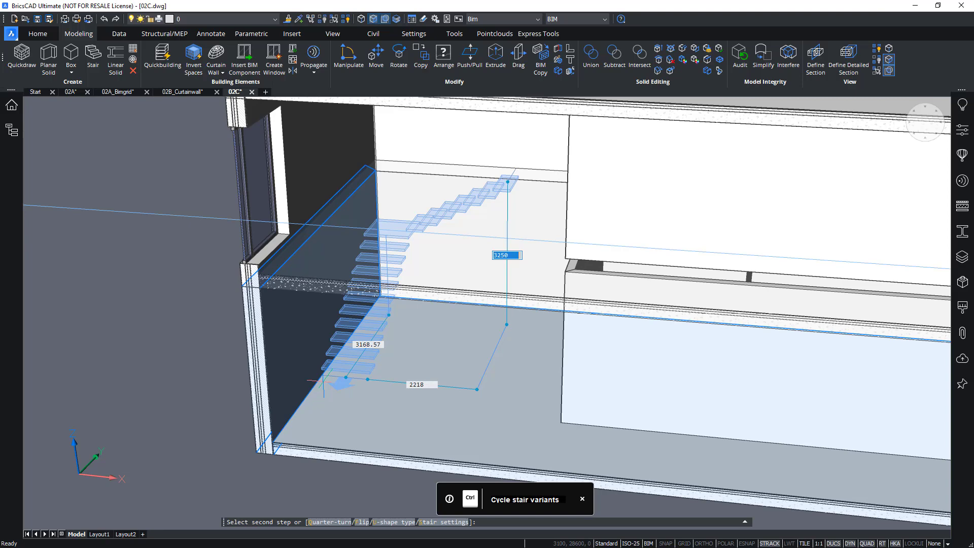
# - Place the second step on the lower floor beside the outer side wall, creating a quarter-turn stair with flights about 2218 and 3169 long
pyautogui.press('Return')
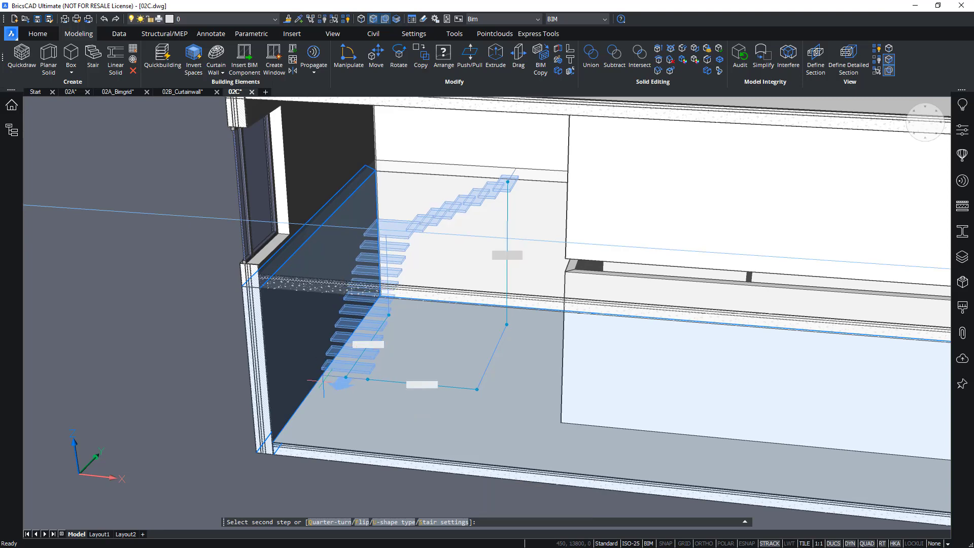
pyautogui.keyDown('shift'); pyautogui.moveTo(507, 127); pyautogui.dragTo(536, 142, button='middle'); pyautogui.keyUp('shift')
pyautogui.keyDown('shift'); pyautogui.moveTo(364, 235); pyautogui.dragTo(324, 215, button='middle'); pyautogui.keyUp('shift')
# - Reopen the drawing settings to look over the BIM Stair defaults, such as stair width and head room, without changing them
pyautogui.click(435, 20)
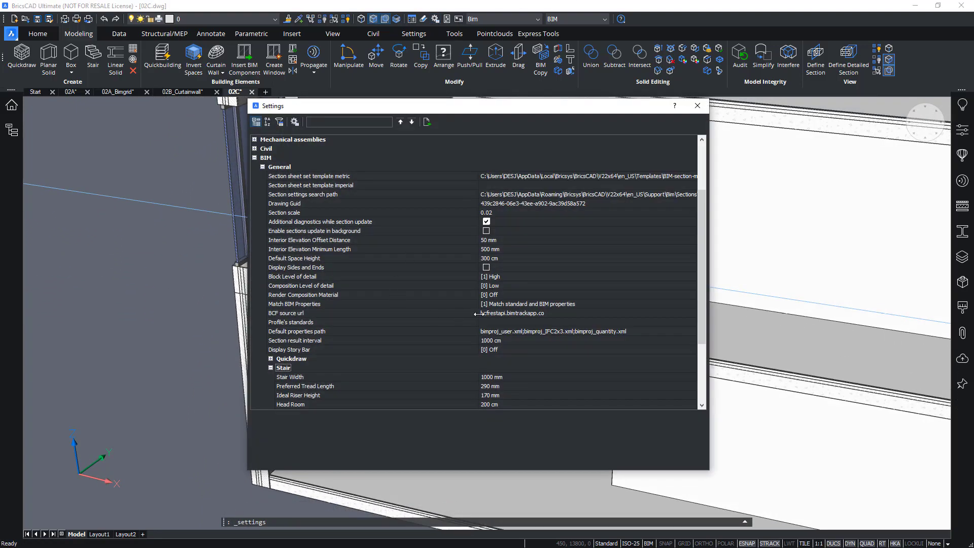
pyautogui.scroll(-3, 500, 358)
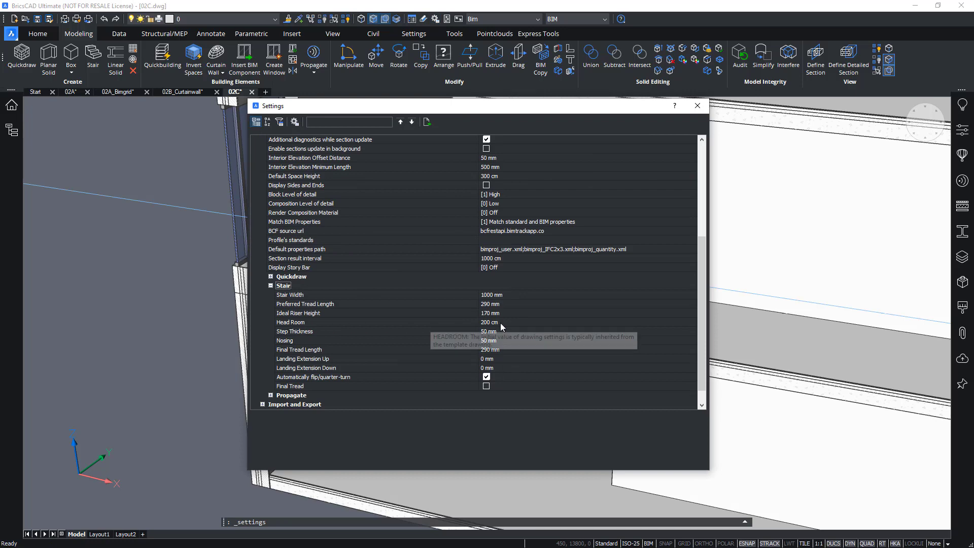
pyautogui.click(704, 109)
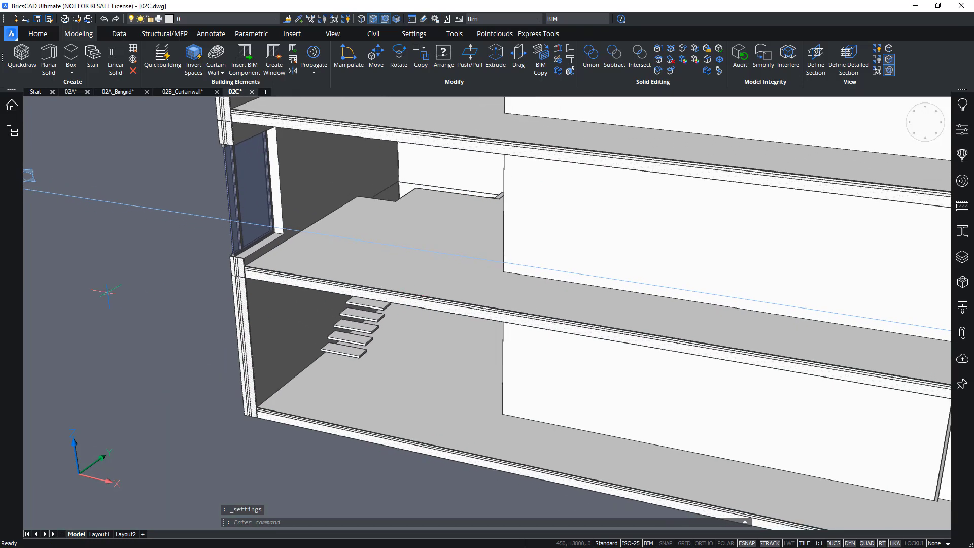
# - Start Propagate and choose the slab above the stair, the outer side wall and the back wall as reference solids
pyautogui.scroll(-4, 411, 289)
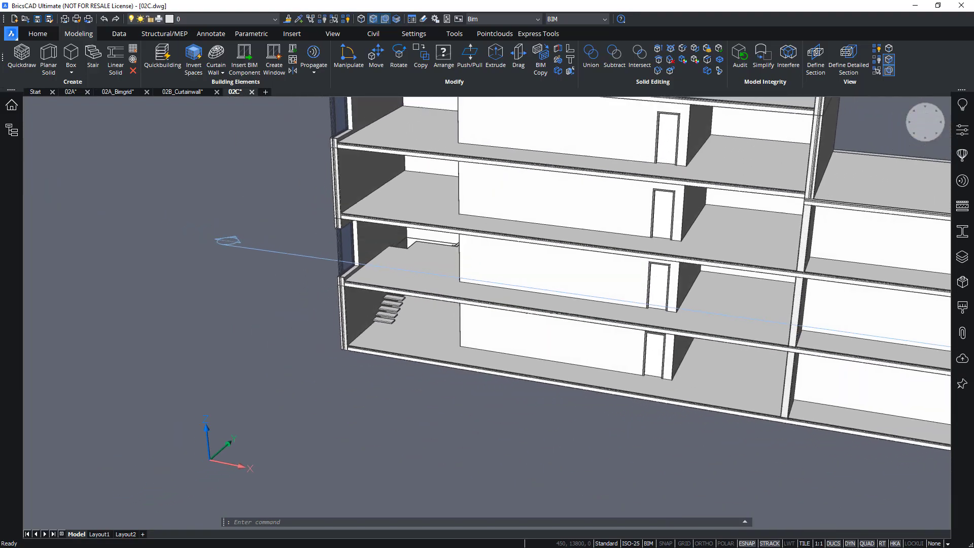
pyautogui.keyDown('shift'); pyautogui.moveTo(467, 438); pyautogui.dragTo(483, 427, button='middle'); pyautogui.keyUp('shift')
pyautogui.keyDown('shift'); pyautogui.moveTo(430, 345); pyautogui.dragTo(436, 372, button='middle'); pyautogui.keyUp('shift')
pyautogui.keyDown('shift'); pyautogui.moveTo(487, 427); pyautogui.dragTo(490, 467, button='middle'); pyautogui.keyUp('shift')
pyautogui.scroll(3, 481, 357)
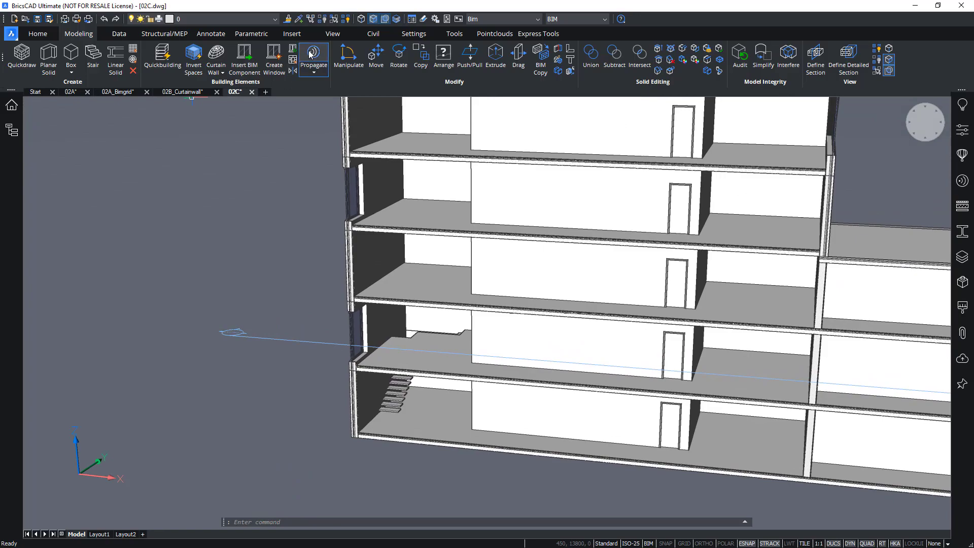
pyautogui.click(314, 53)
pyautogui.scroll(6, 272, 303)
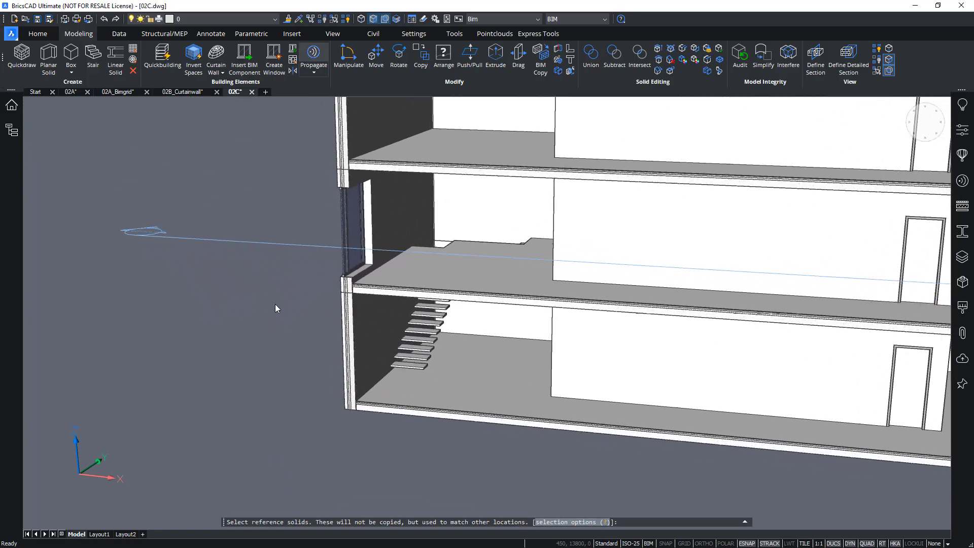
pyautogui.scroll(1, 308, 348)
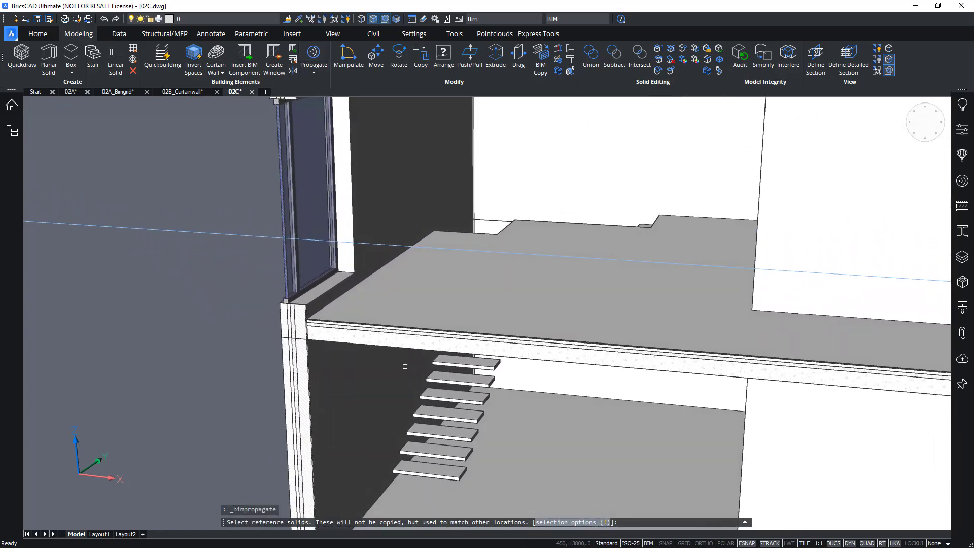
pyautogui.click(536, 298)
pyautogui.scroll(-3, 533, 298)
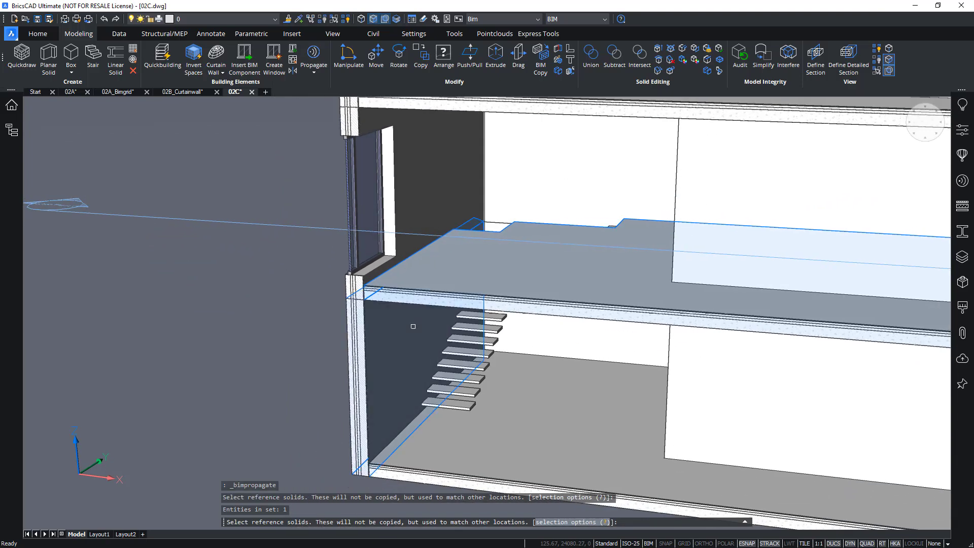
pyautogui.click(414, 327)
pyautogui.click(438, 329)
pyautogui.scroll(-3, 431, 323)
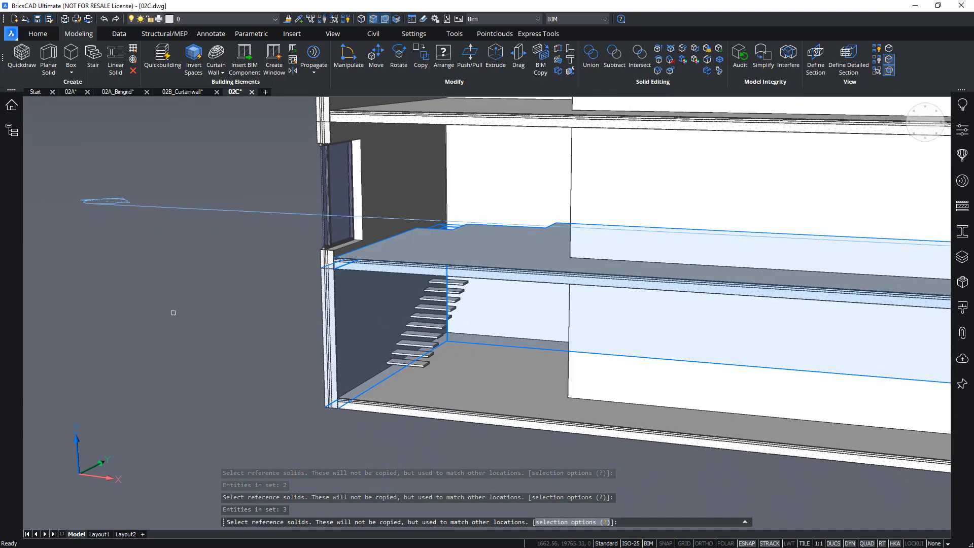
pyautogui.press('Return')
# - Choose the stair as the detail object, accept the detail area, and apply all suggested locations
pyautogui.click(425, 317)
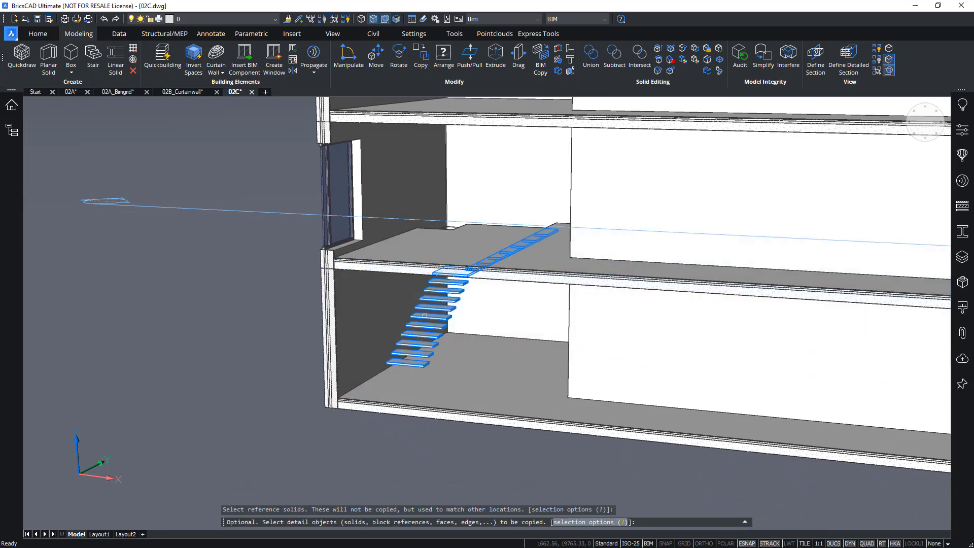
pyautogui.press('Return')
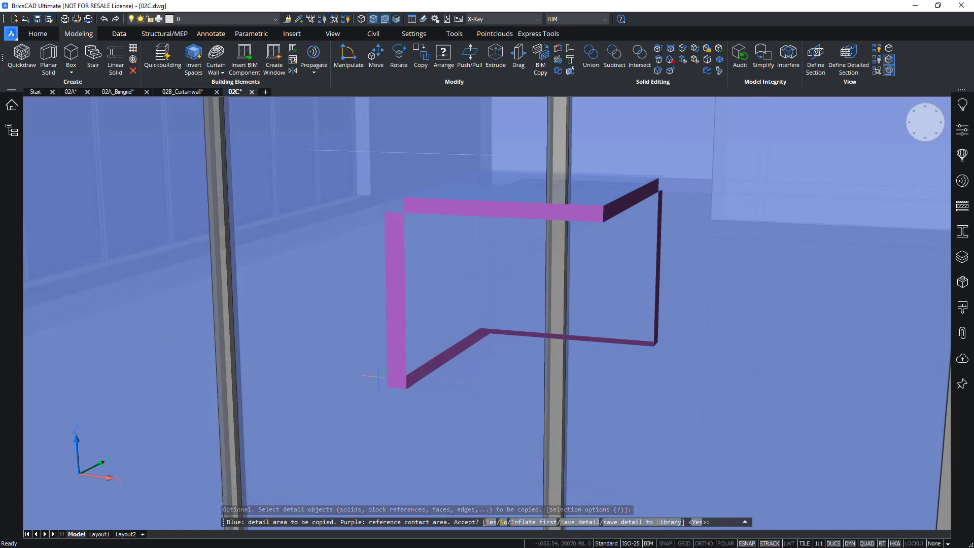
pyautogui.press('Return')
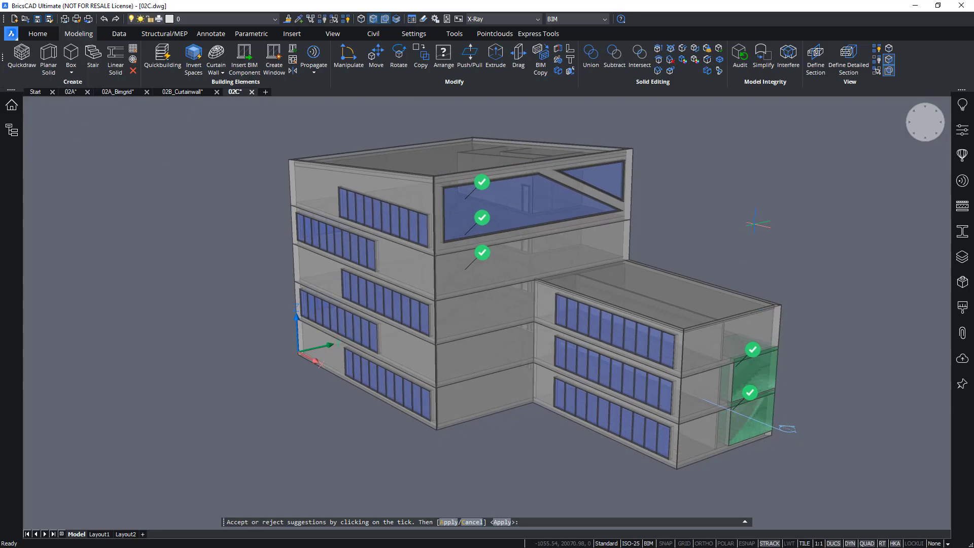
pyautogui.press('Return')
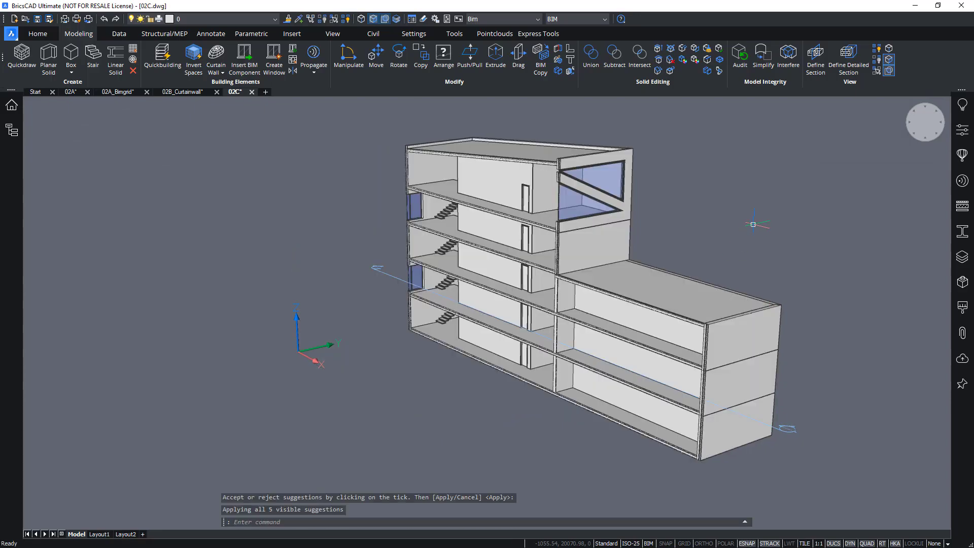
# - Check the propagated stairs across the floors and review the BIM properties and parameters of the stair on Floor 2
pyautogui.keyDown('shift'); pyautogui.moveTo(500, 243); pyautogui.dragTo(548, 232, button='middle'); pyautogui.keyUp('shift')
pyautogui.keyDown('shift'); pyautogui.moveTo(439, 246); pyautogui.dragTo(434, 202, button='middle'); pyautogui.keyUp('shift')
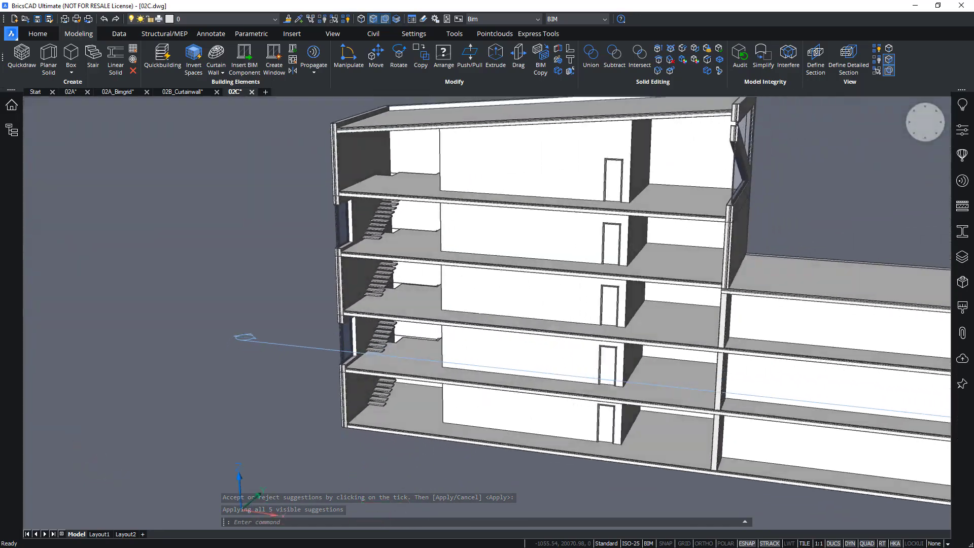
pyautogui.scroll(8, 286, 297)
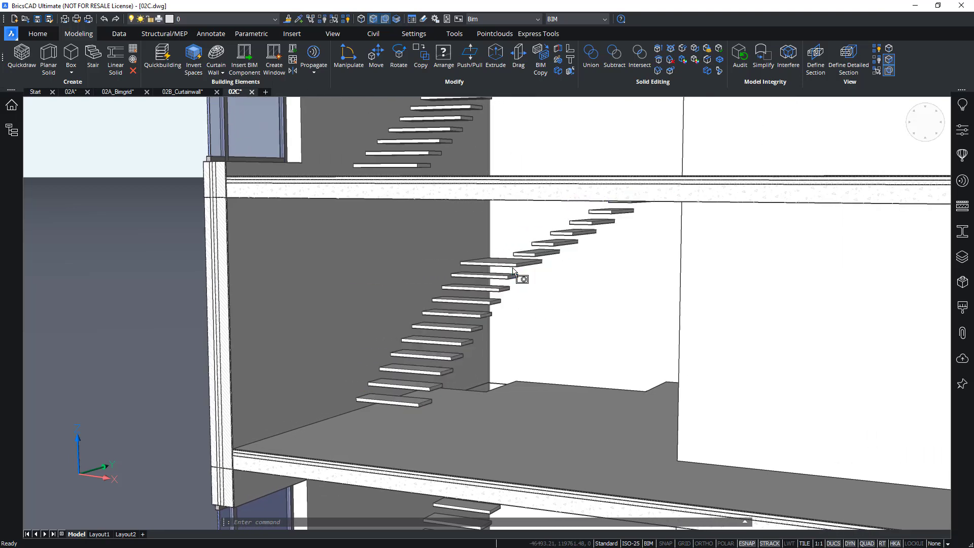
pyautogui.click(961, 131)
pyautogui.scroll(-11, 891, 341)
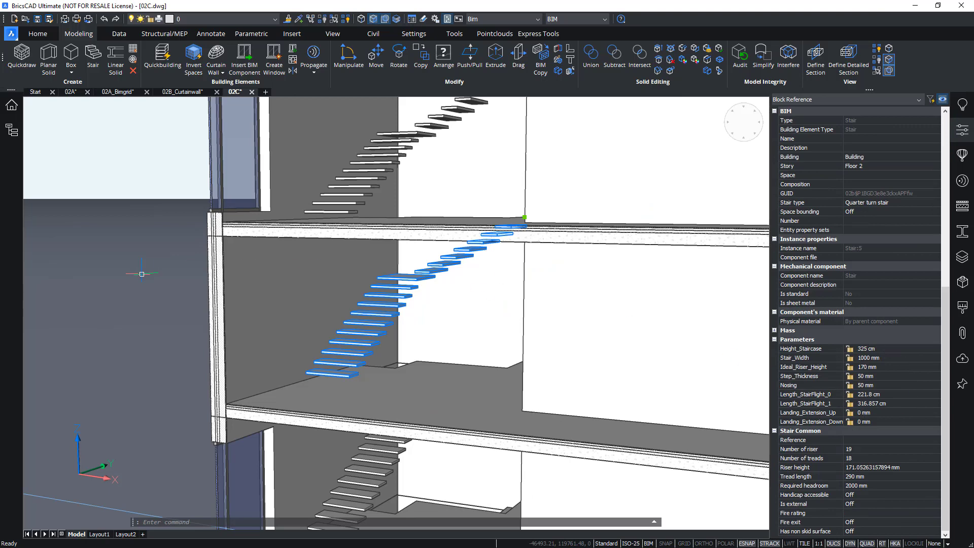
pyautogui.press('Escape')
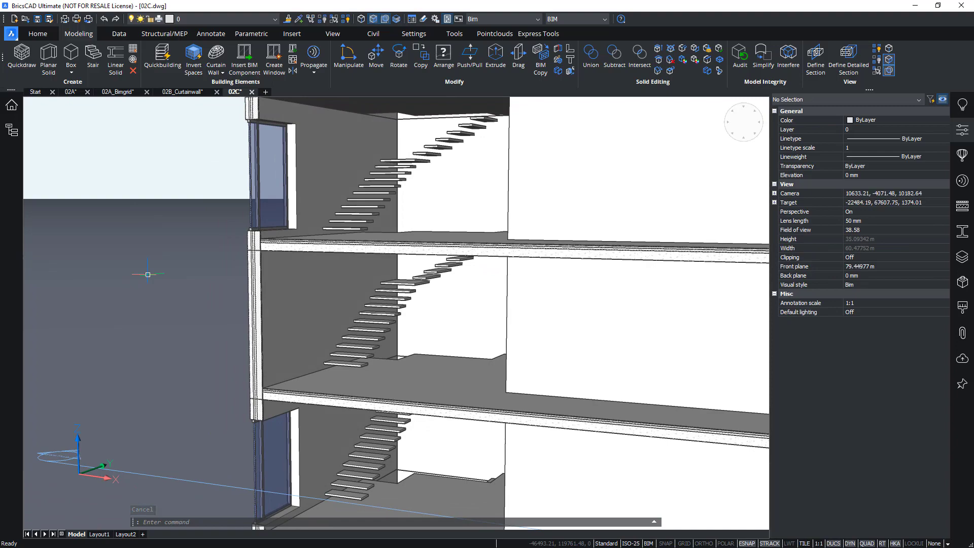
pyautogui.scroll(-6, 148, 275)
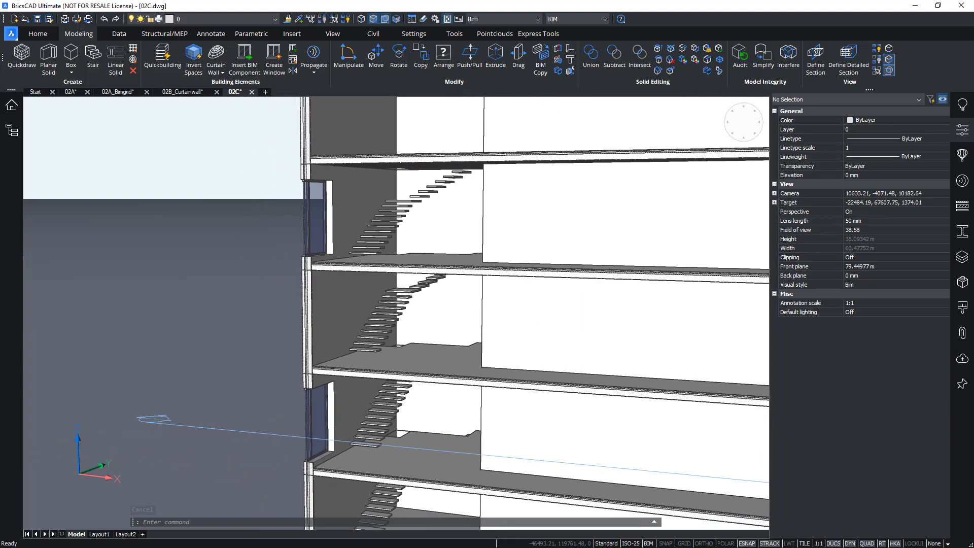
pyautogui.scroll(-5, 146, 275)
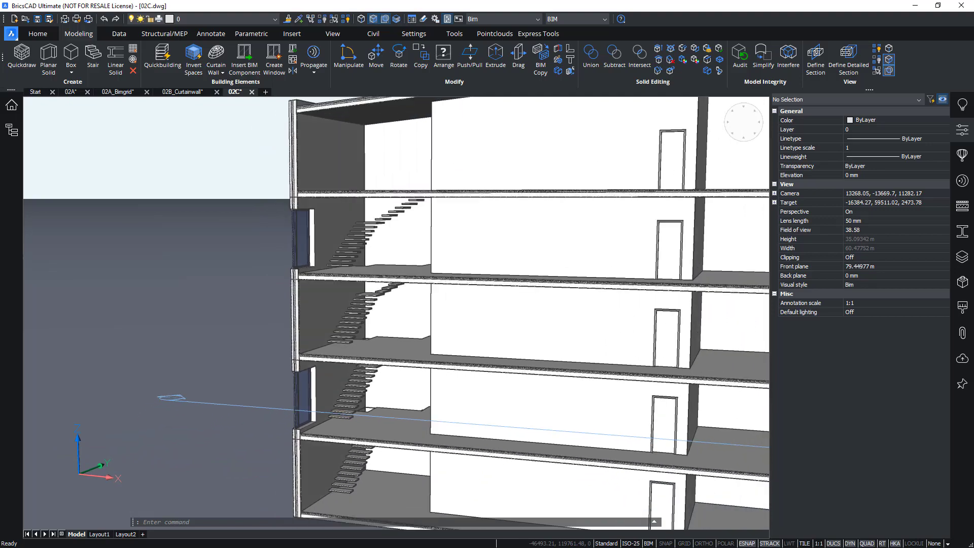
pyautogui.scroll(-3, 145, 275)
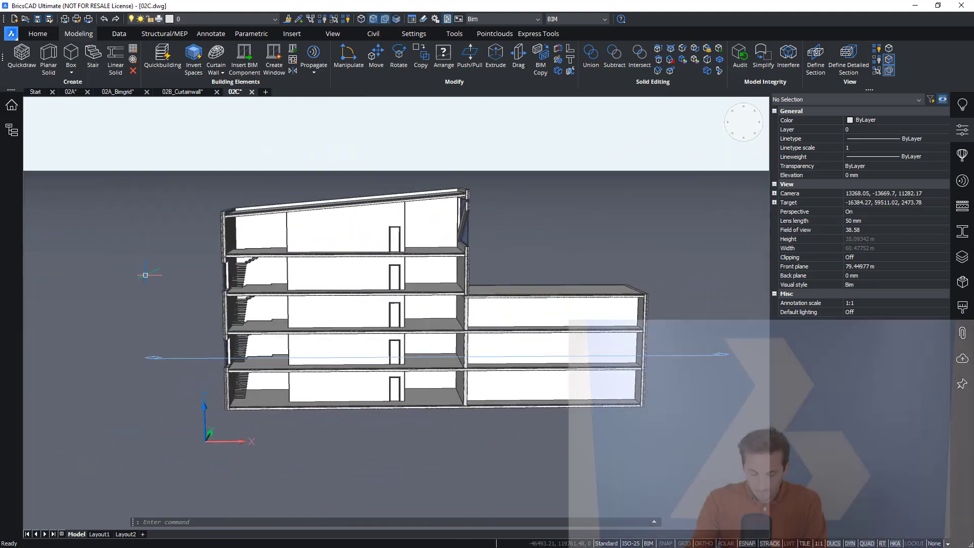